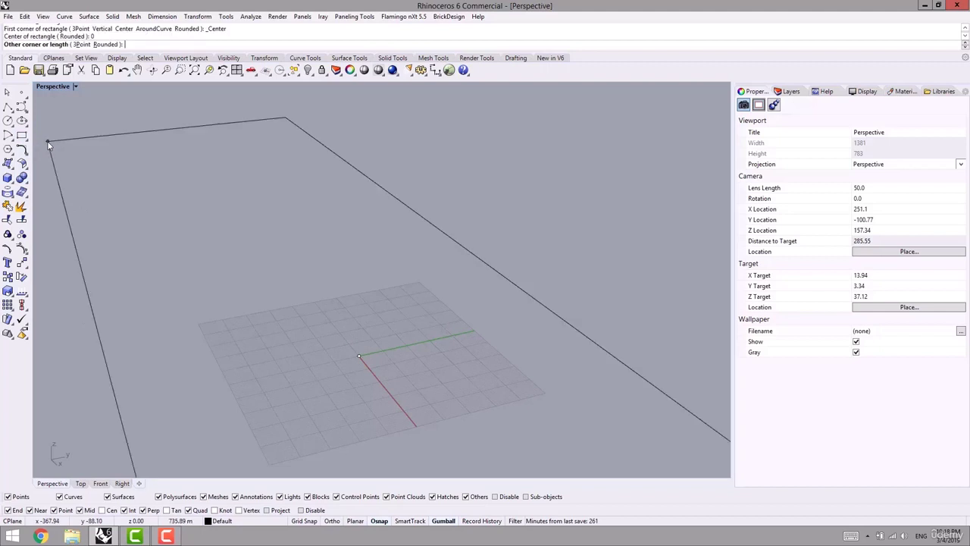
# - Finish the rectangle centred on the origin at about four grid squares wide and explode it into separate lines
pyautogui.keyDown('shift'); pyautogui.click(298, 342); pyautogui.keyUp('shift')
pyautogui.click(345, 335)
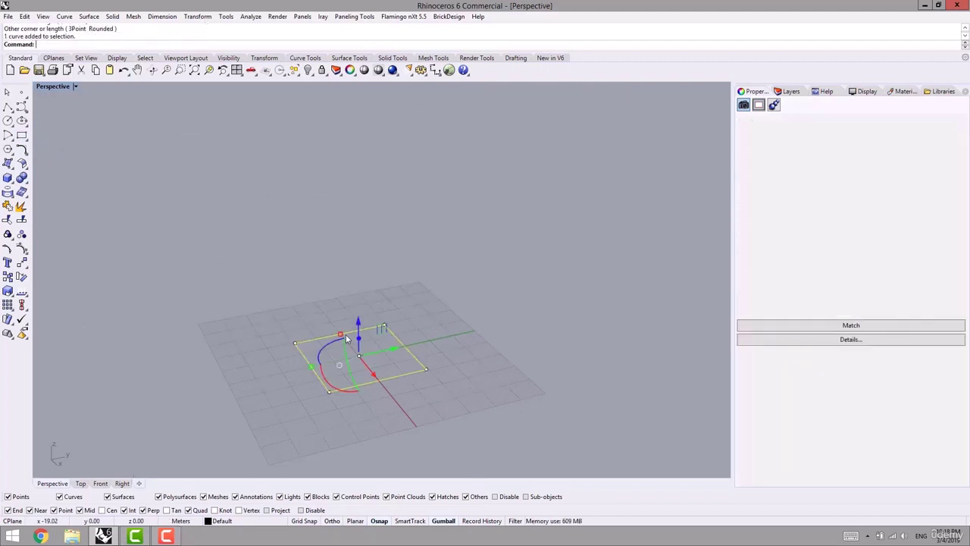
pyautogui.click(21, 207)
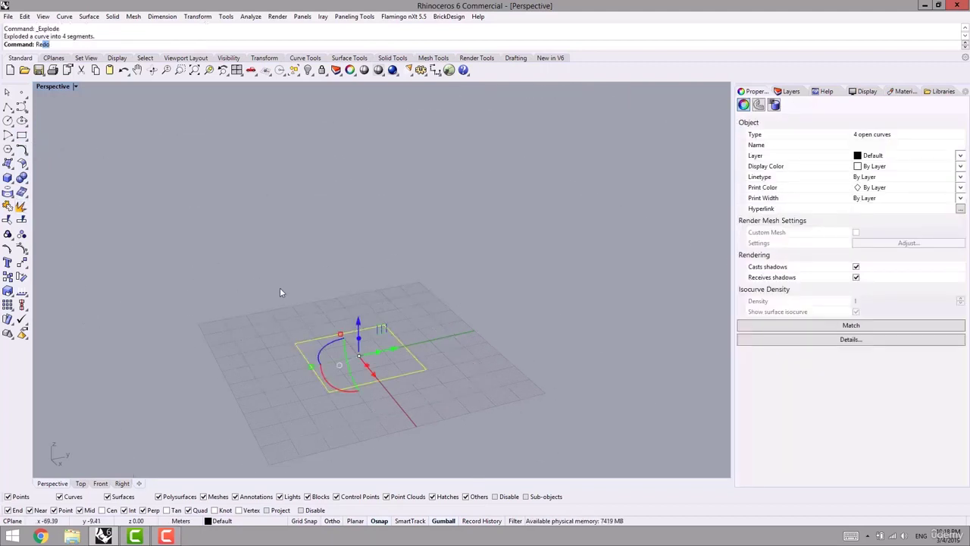
# - Rebuild the four exploded edge curves with a point count of 4 and degree 3
pyautogui.write('ebuild')
pyautogui.press('Return')
pyautogui.doubleClick(521, 218)
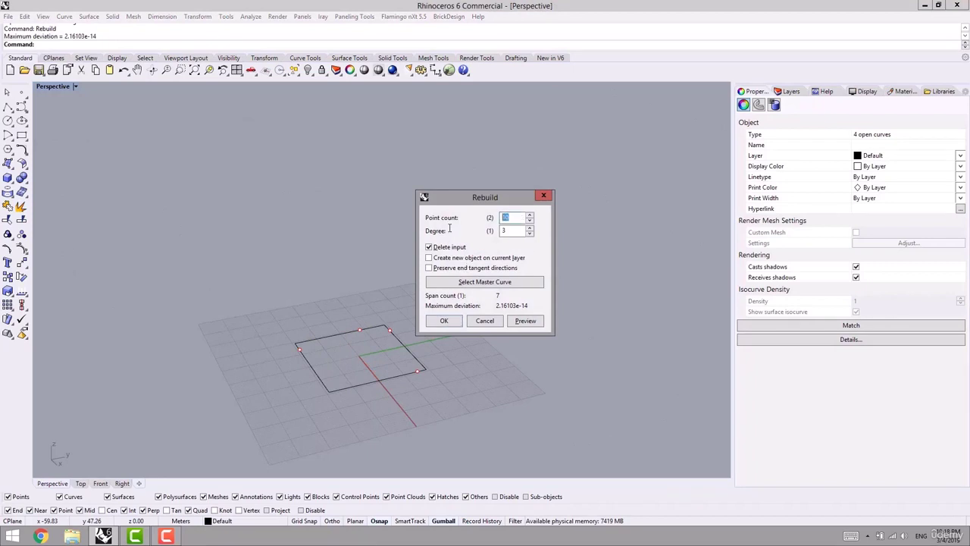
pyautogui.write('4')
pyautogui.click(445, 320)
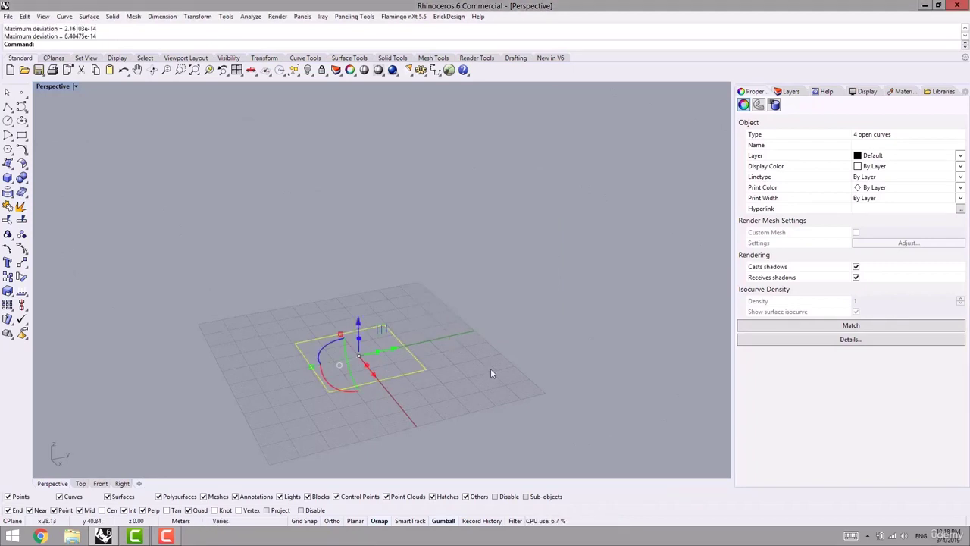
pyautogui.click(417, 409)
# - Select all four edge curves and turn on their control points
pyautogui.scroll(2, 379, 394)
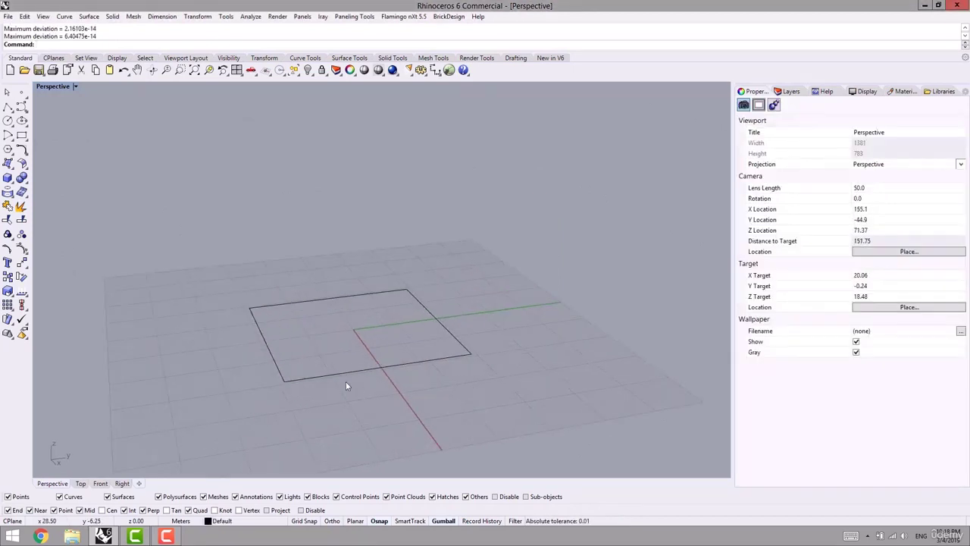
pyautogui.moveTo(247, 288); pyautogui.dragTo(482, 387)
pyautogui.click(11, 248)
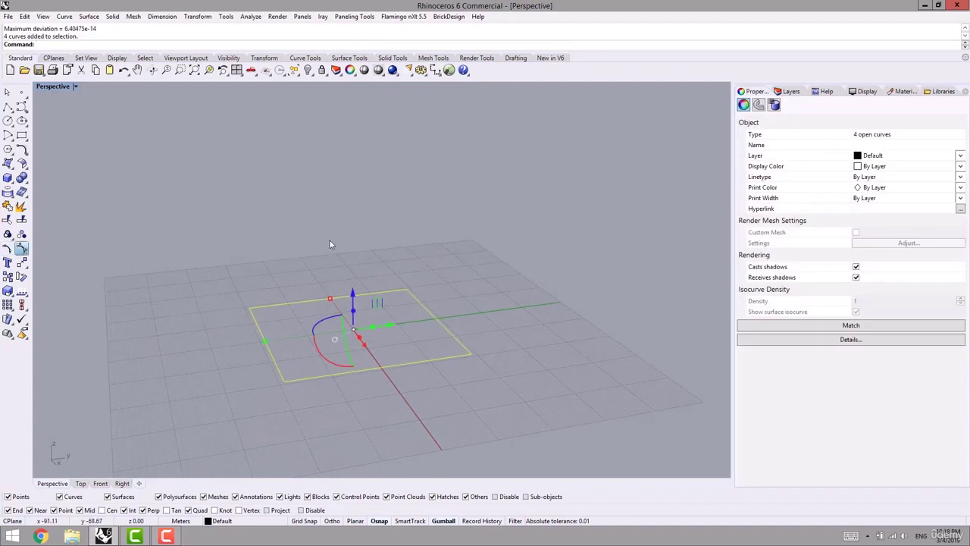
pyautogui.scroll(2, 287, 288)
pyautogui.moveTo(350, 278); pyautogui.dragTo(378, 304)
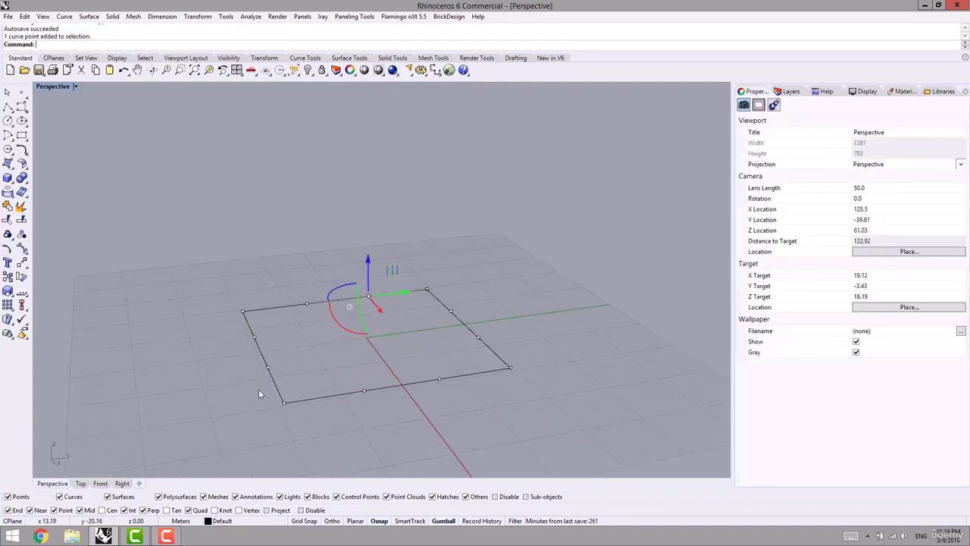
pyautogui.keyDown('shift'); pyautogui.moveTo(296, 351); pyautogui.dragTo(297, 349); pyautogui.keyUp('shift')
pyautogui.keyDown('shift'); pyautogui.moveTo(428, 404); pyautogui.dragTo(457, 362); pyautogui.keyUp('shift')
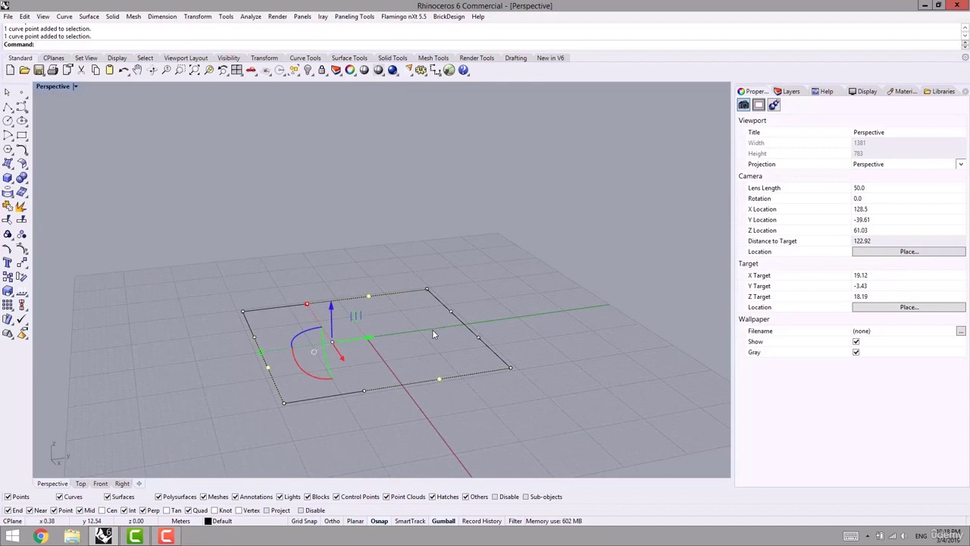
pyautogui.press('Escape')
# - Select one inner control point on each of the four edges and raise them together vertically
pyautogui.moveTo(379, 281); pyautogui.dragTo(385, 281)
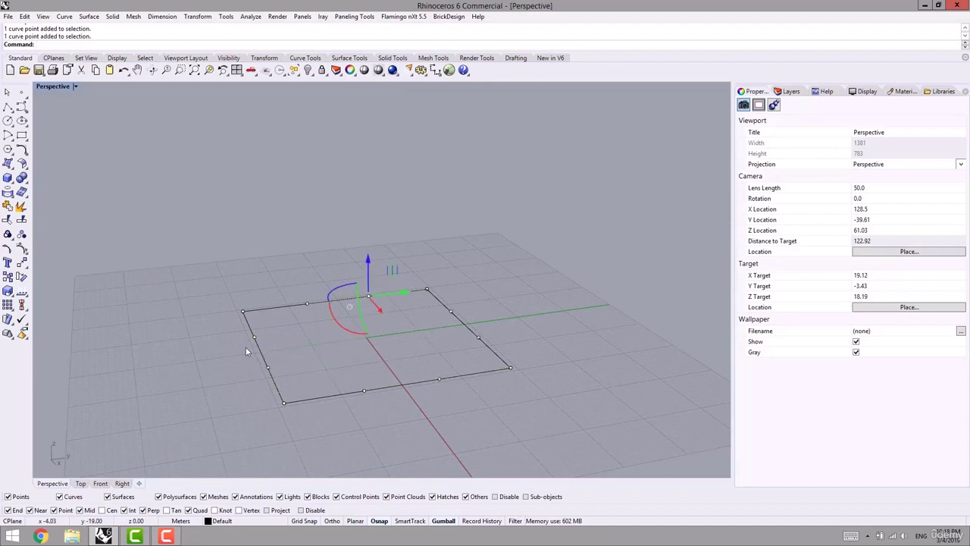
pyautogui.keyDown('shift'); pyautogui.moveTo(227, 350); pyautogui.dragTo(263, 322); pyautogui.keyUp('shift')
pyautogui.keyDown('shift'); pyautogui.moveTo(343, 416); pyautogui.dragTo(382, 373); pyautogui.keyUp('shift')
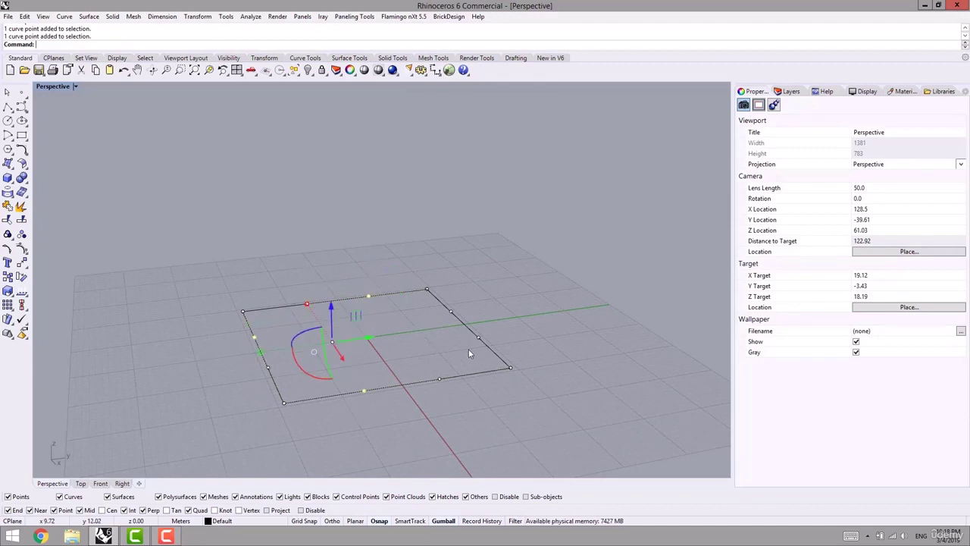
pyautogui.keyDown('shift'); pyautogui.moveTo(468, 348); pyautogui.dragTo(492, 324); pyautogui.keyUp('shift')
pyautogui.moveTo(367, 298); pyautogui.dragTo(366, 254)
pyautogui.click(517, 236)
# - Select the other inner control point on each of the four edges and lower them together vertically
pyautogui.moveTo(519, 265); pyautogui.dragTo(534, 281, button='right')
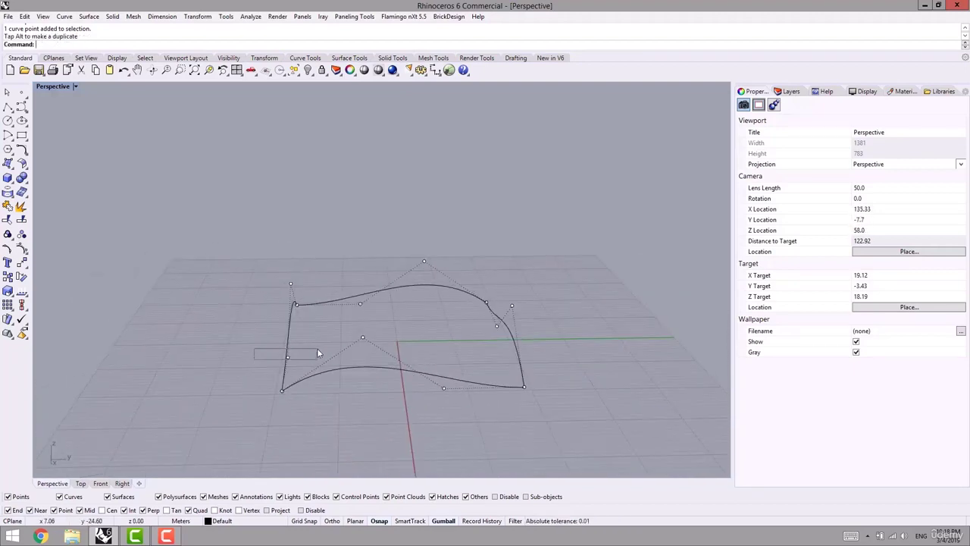
pyautogui.keyDown('shift'); pyautogui.moveTo(317, 352); pyautogui.dragTo(318, 357); pyautogui.keyUp('shift')
pyautogui.keyDown('shift'); pyautogui.click(361, 303); pyautogui.keyUp('shift')
pyautogui.keyDown('shift'); pyautogui.click(497, 326); pyautogui.keyUp('shift')
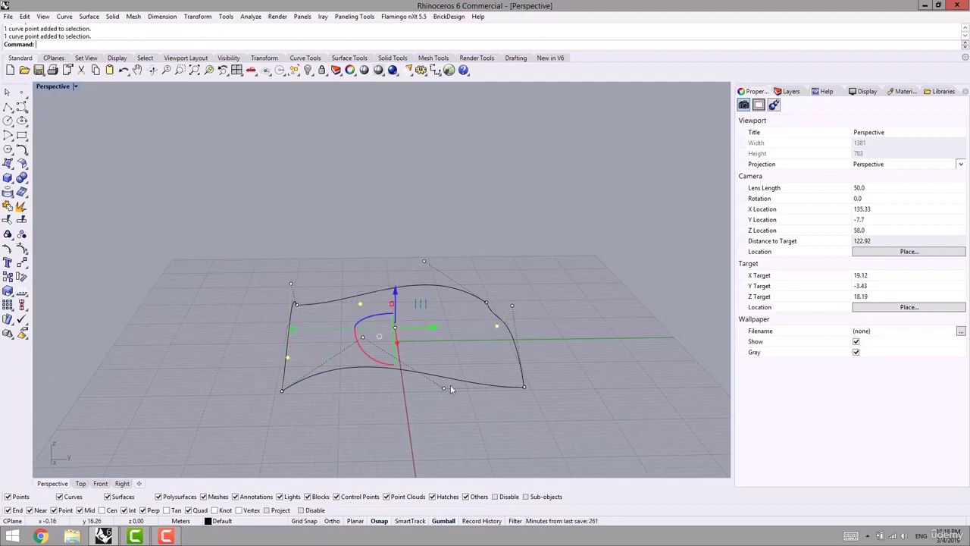
pyautogui.keyDown('shift'); pyautogui.click(443, 387); pyautogui.keyUp('shift')
pyautogui.moveTo(395, 309); pyautogui.dragTo(395, 326)
pyautogui.click(566, 331)
# - Turn off the control points and create an EdgeSrf surface from the four wavy edge curves
pyautogui.moveTo(533, 367); pyautogui.dragTo(572, 276, button='right')
pyautogui.moveTo(571, 276); pyautogui.dragTo(259, 421)
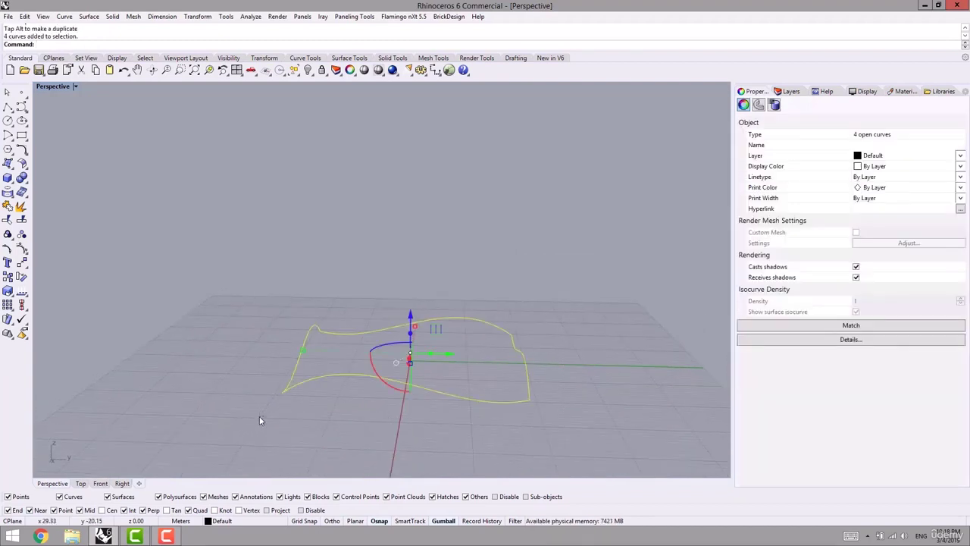
pyautogui.press('Return')
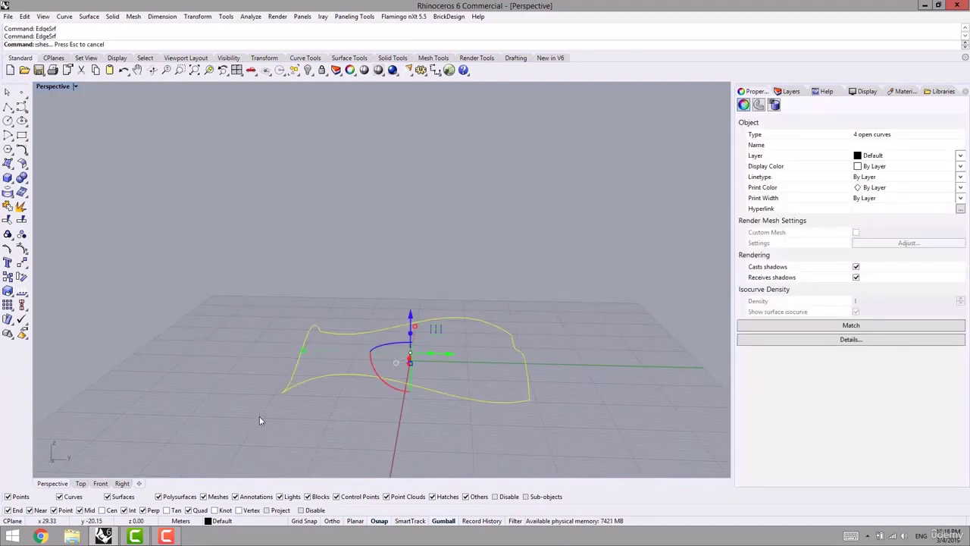
pyautogui.moveTo(481, 277); pyautogui.dragTo(454, 281, button='right')
# - Start a paneling grid on the wavy surface and set its U number of spans to 15
pyautogui.click(421, 332)
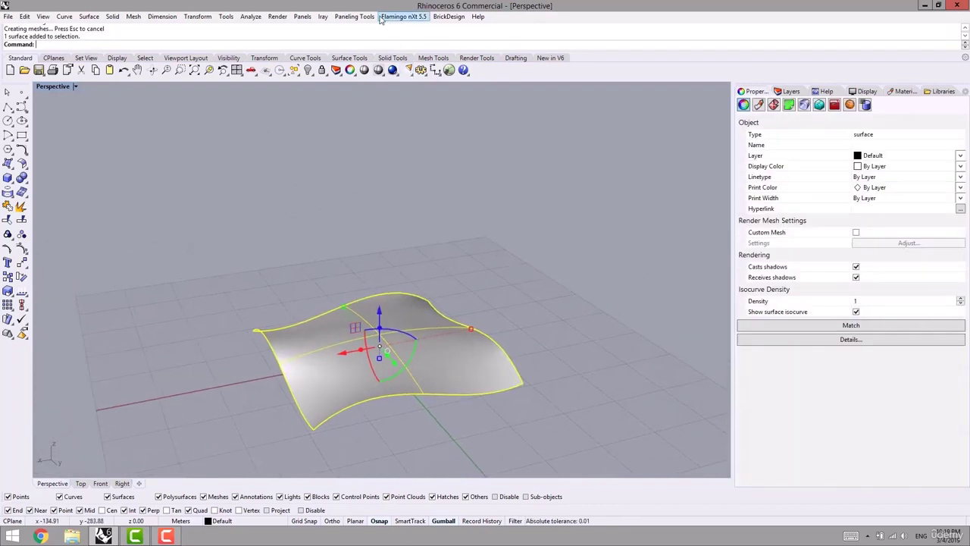
pyautogui.click(354, 16)
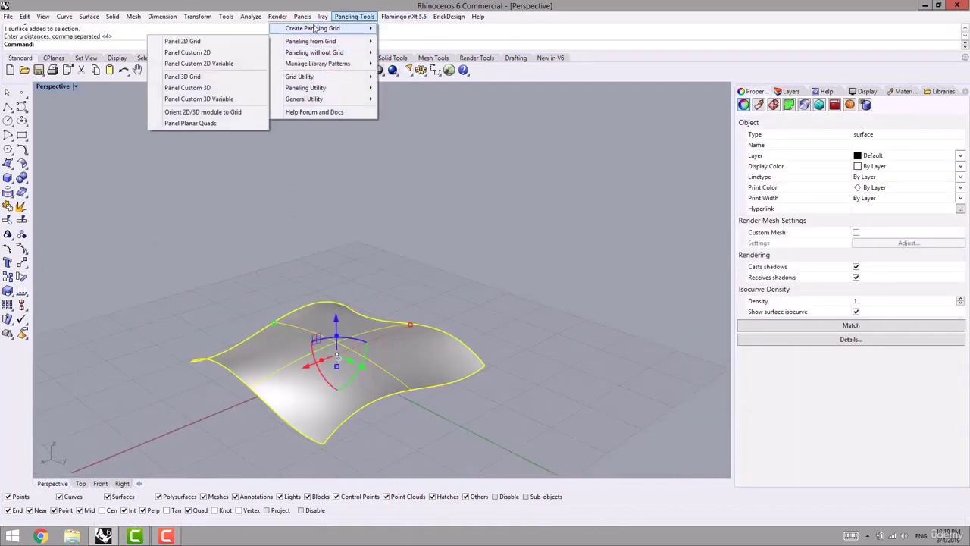
pyautogui.moveTo(315, 28)
pyautogui.click(197, 123)
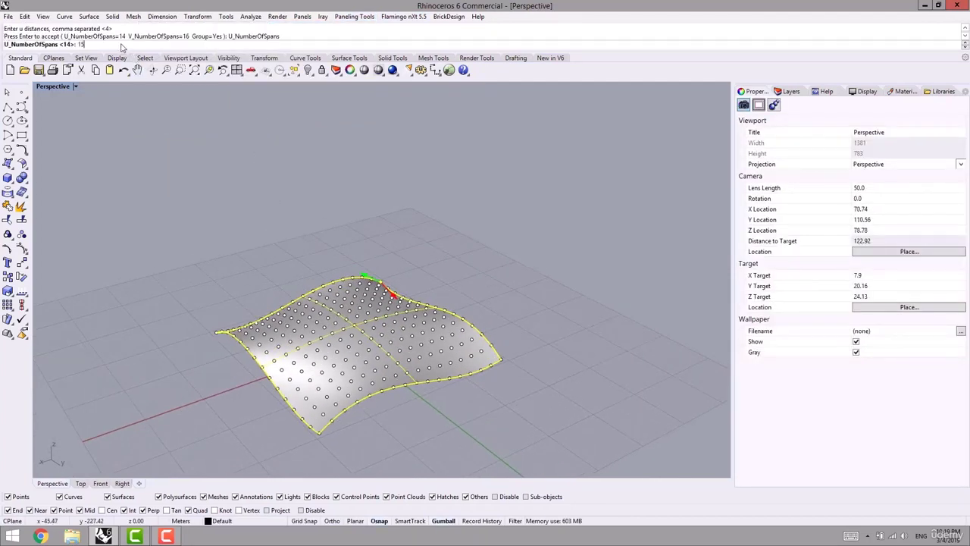
pyautogui.write('15')
pyautogui.press('Return')
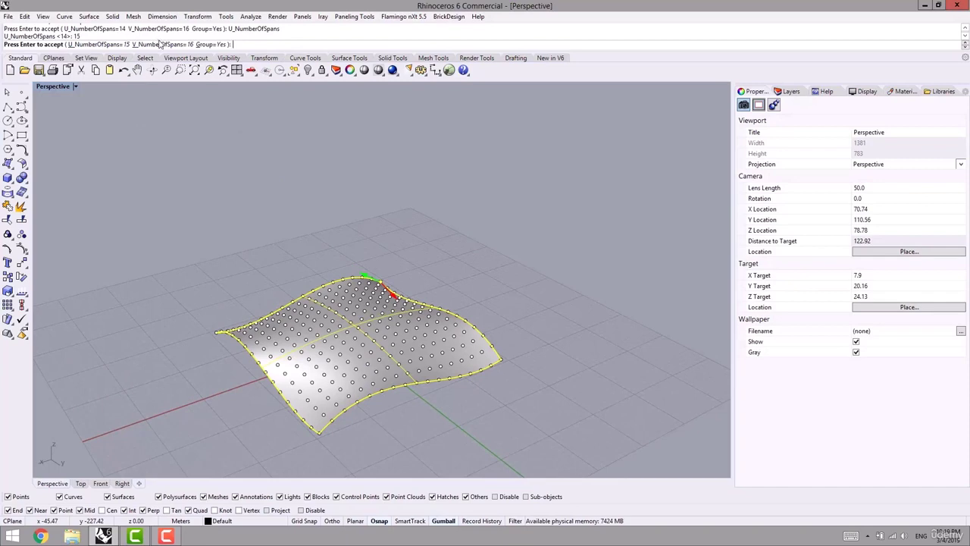
# - Set the paneling grid's V number of spans to 15 and accept the grid
pyautogui.click(160, 44)
pyautogui.write('15')
pyautogui.press('Return')
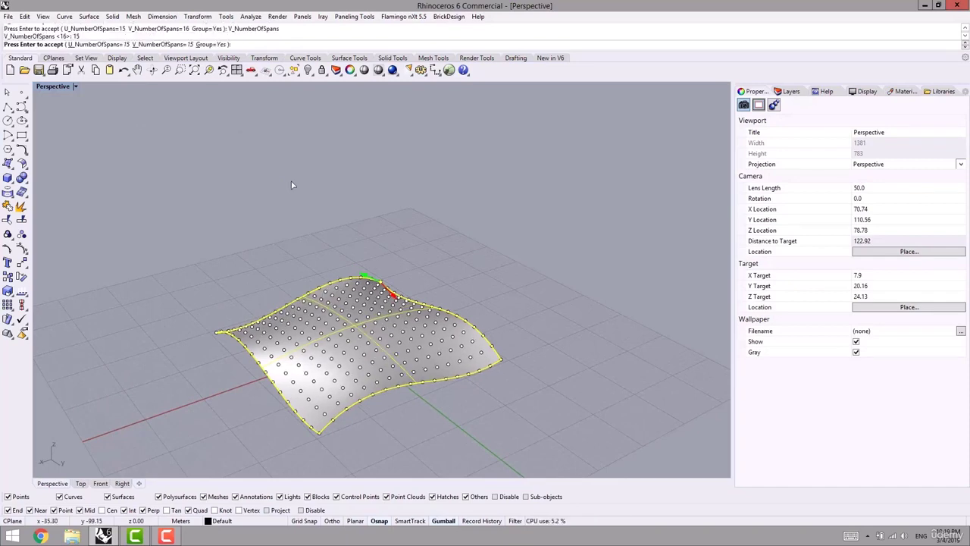
pyautogui.moveTo(331, 228); pyautogui.dragTo(282, 269, button='right')
pyautogui.keyDown('shift'); pyautogui.moveTo(345, 318); pyautogui.dragTo(265, 321, button='right'); pyautogui.keyUp('shift')
pyautogui.rightClick(495, 297)
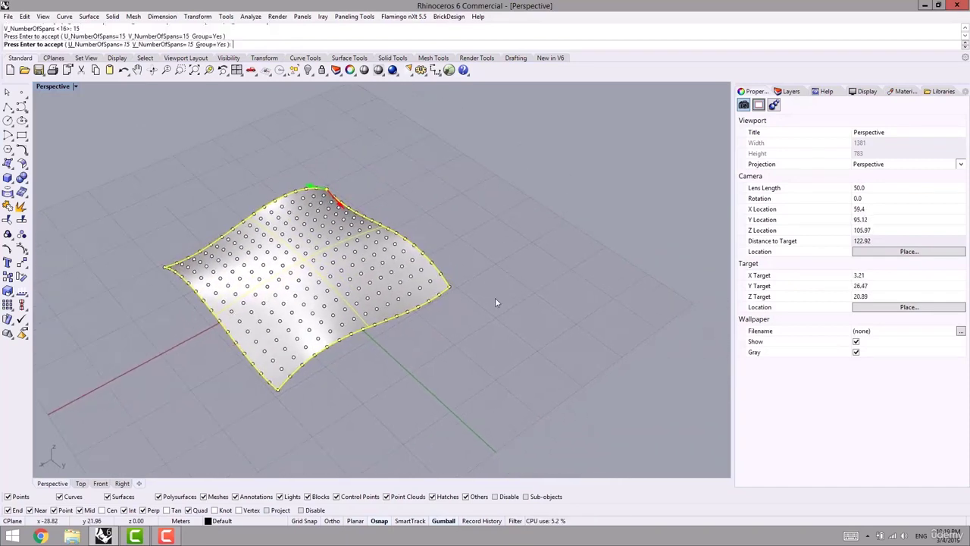
# - Select the surface together with all its grid points and isolate them
pyautogui.scroll(4, 436, 347)
pyautogui.scroll(5, 435, 350)
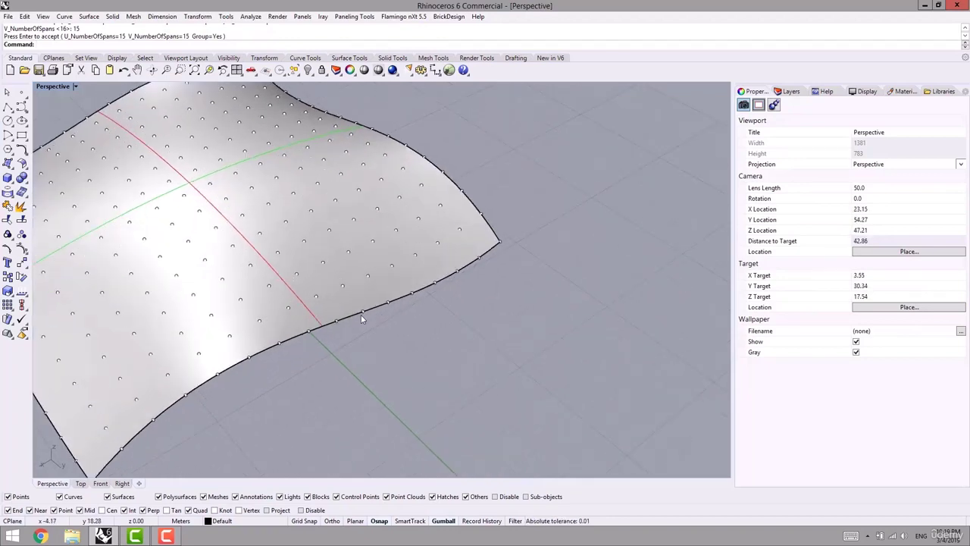
pyautogui.click(361, 292)
pyautogui.hotkey('ctrl', 'a')
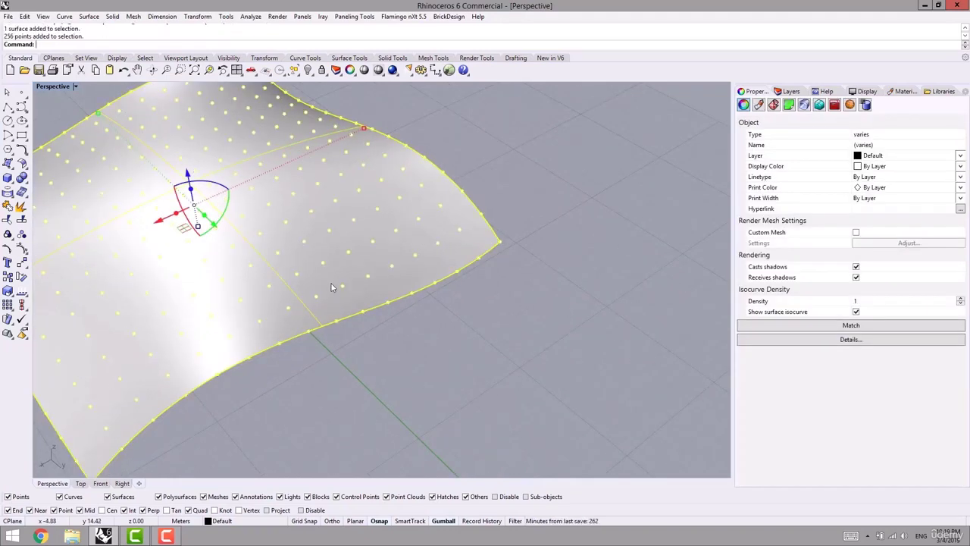
pyautogui.keyDown('shift'); pyautogui.moveTo(358, 286); pyautogui.dragTo(413, 289, button='right'); pyautogui.keyUp('shift')
pyautogui.scroll(-4, 336, 295)
pyautogui.middleClick(335, 295)
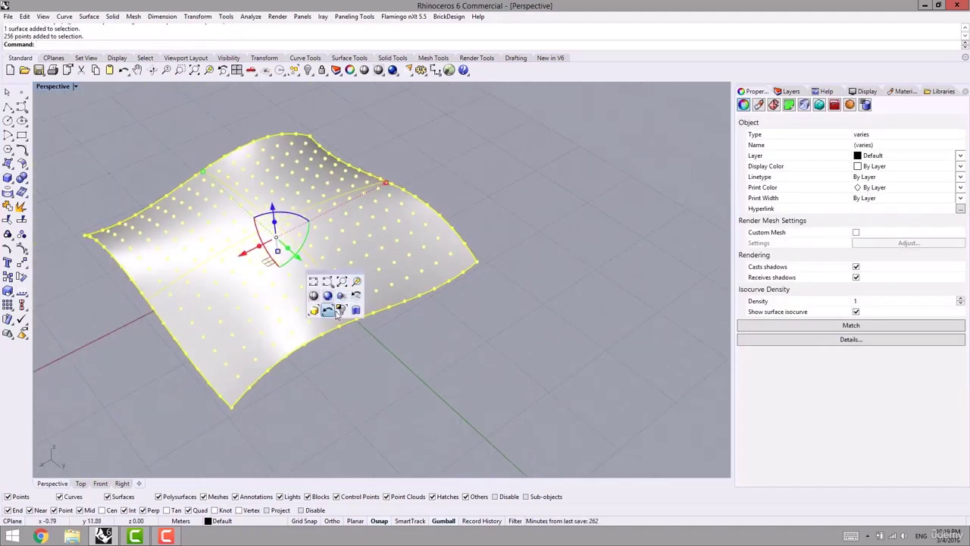
pyautogui.click(341, 309)
pyautogui.click(356, 326)
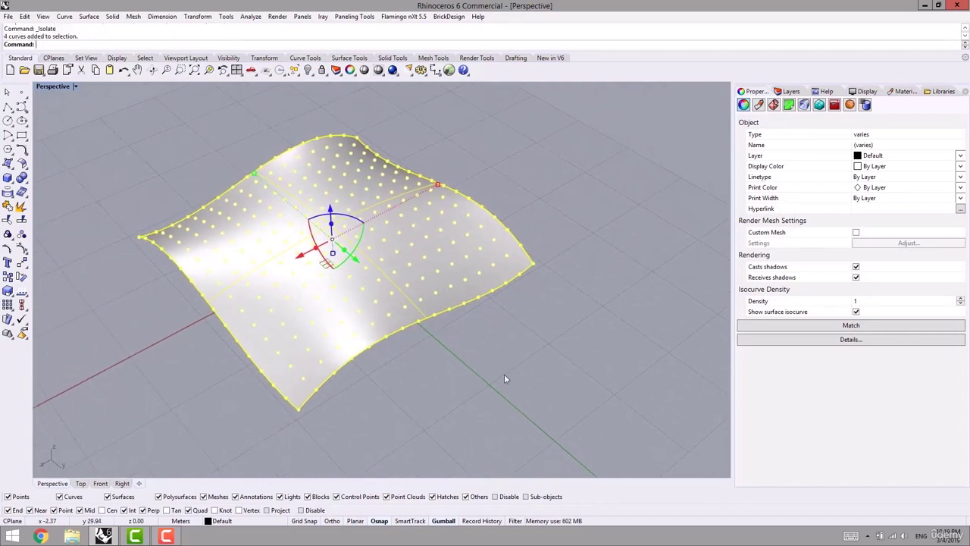
pyautogui.click(504, 374)
# - Draw a circle with a radius of about 2.8 m on the ground plane beside the surface
pyautogui.scroll(-5, 491, 373)
pyautogui.keyDown('shift'); pyautogui.moveTo(421, 318); pyautogui.dragTo(359, 319, button='right'); pyautogui.keyUp('shift')
pyautogui.scroll(2, 357, 315)
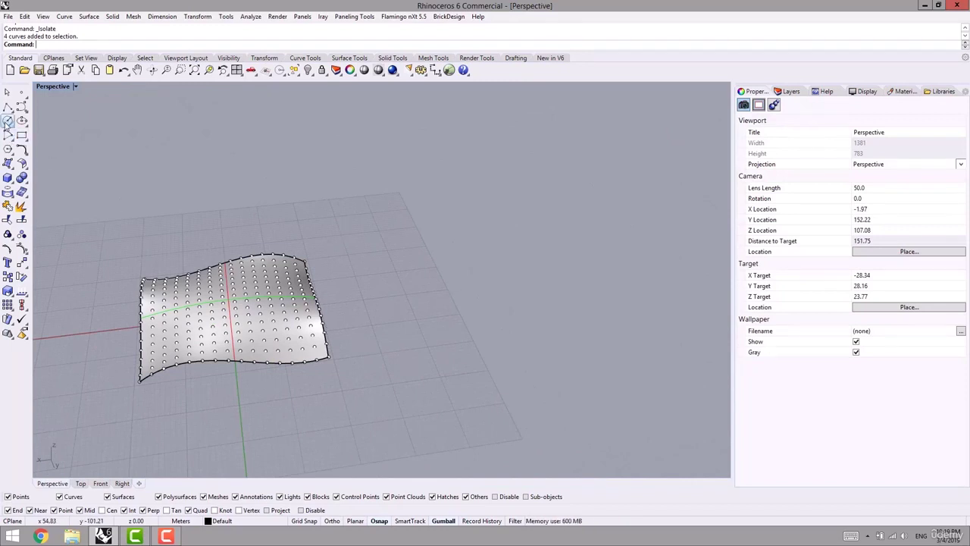
pyautogui.click(7, 119)
pyautogui.scroll(2, 409, 322)
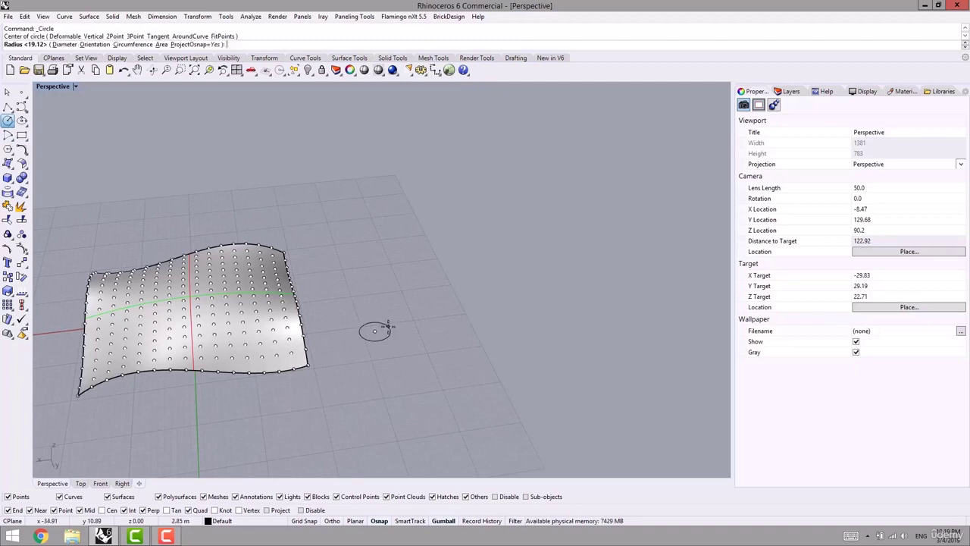
pyautogui.click(387, 331)
# - In the Top view, rebuild the circle with a point count of 8 and degree 3
pyautogui.scroll(4, 382, 345)
pyautogui.click(84, 484)
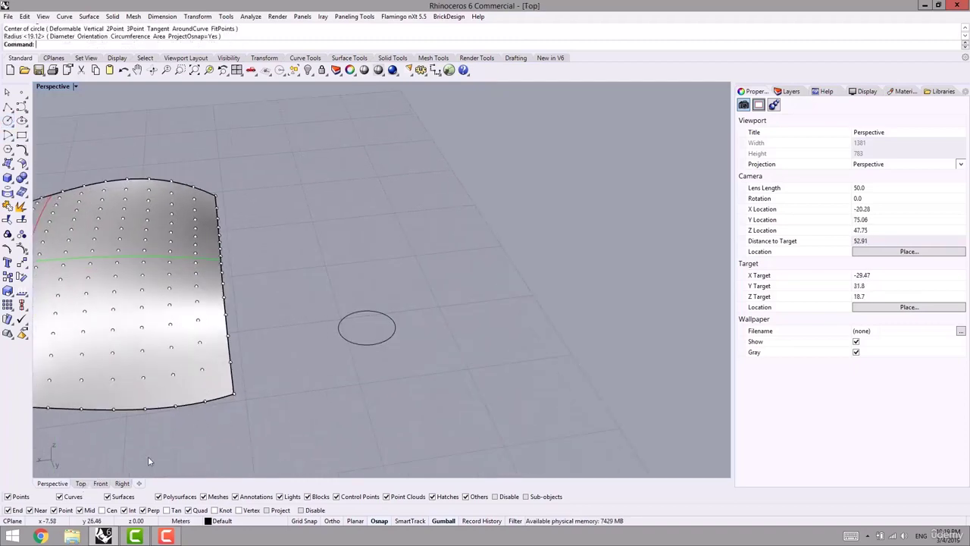
pyautogui.scroll(-4, 379, 367)
pyautogui.scroll(-4, 416, 366)
pyautogui.moveTo(468, 356); pyautogui.dragTo(563, 341, button='right')
pyautogui.scroll(8, 327, 265)
pyautogui.moveTo(328, 264); pyautogui.dragTo(447, 326, button='right')
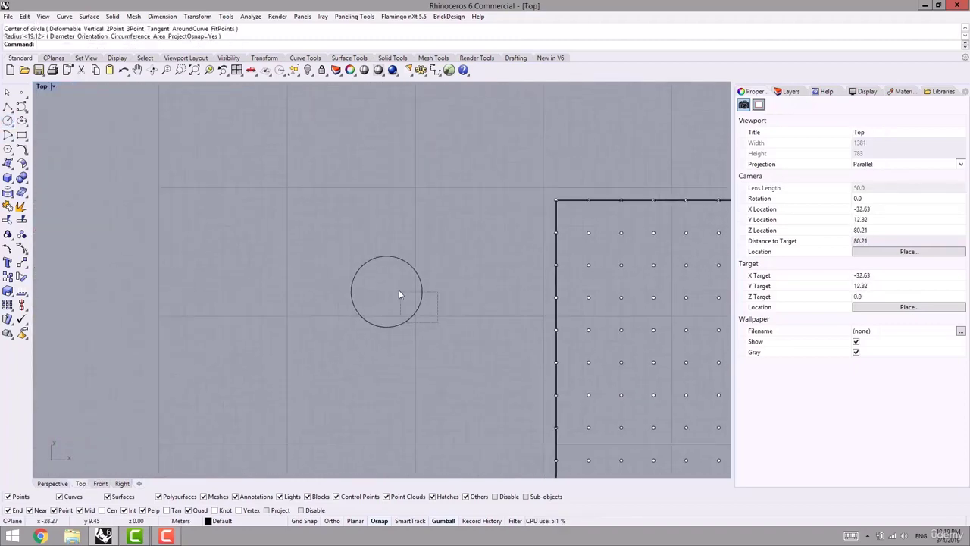
pyautogui.click(400, 292)
pyautogui.write('Rebuild')
pyautogui.press('Return')
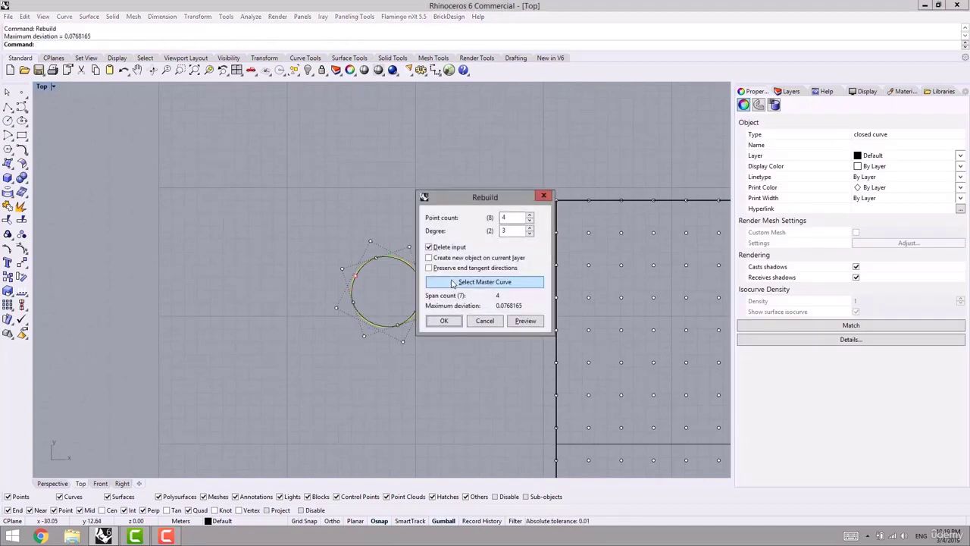
pyautogui.moveTo(510, 203); pyautogui.dragTo(568, 189)
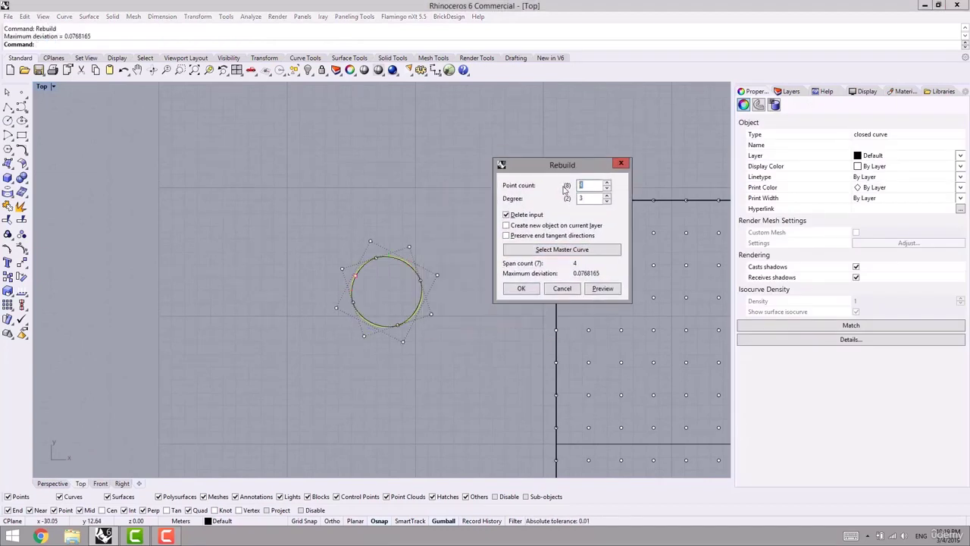
pyautogui.write('8')
pyautogui.click(521, 288)
# - Show the circle's control points and scale every other one inward to form a four-pointed star
pyautogui.scroll(3, 442, 283)
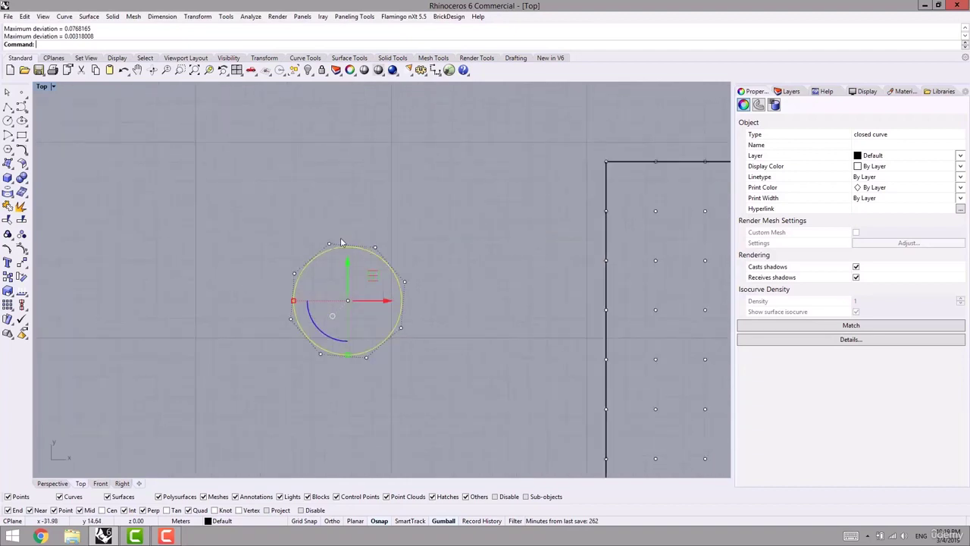
pyautogui.press('Escape')
pyautogui.click(329, 244)
pyautogui.keyDown('shift'); pyautogui.click(404, 282); pyautogui.keyUp('shift')
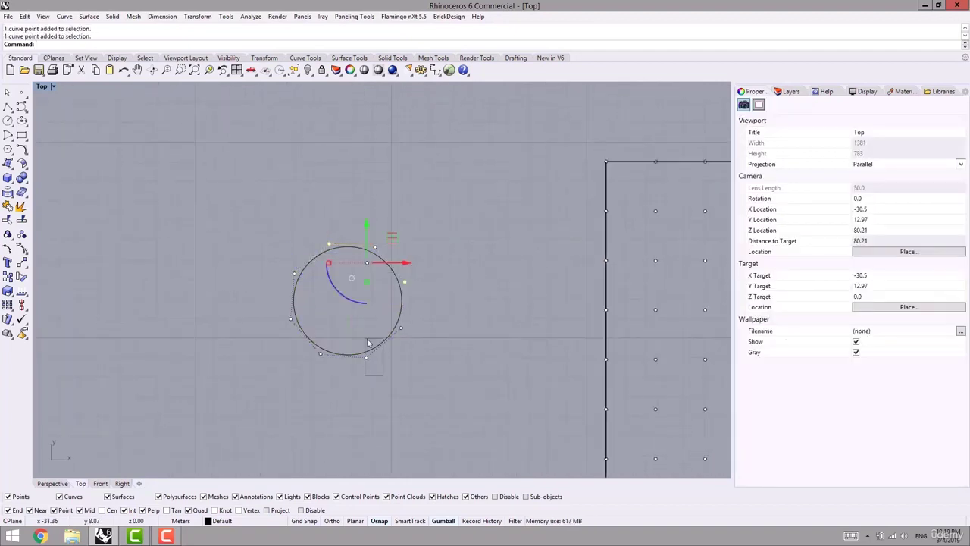
pyautogui.keyDown('shift'); pyautogui.moveTo(368, 340); pyautogui.dragTo(365, 338); pyautogui.keyUp('shift')
pyautogui.keyDown('shift'); pyautogui.moveTo(300, 334); pyautogui.dragTo(337, 288); pyautogui.keyUp('shift')
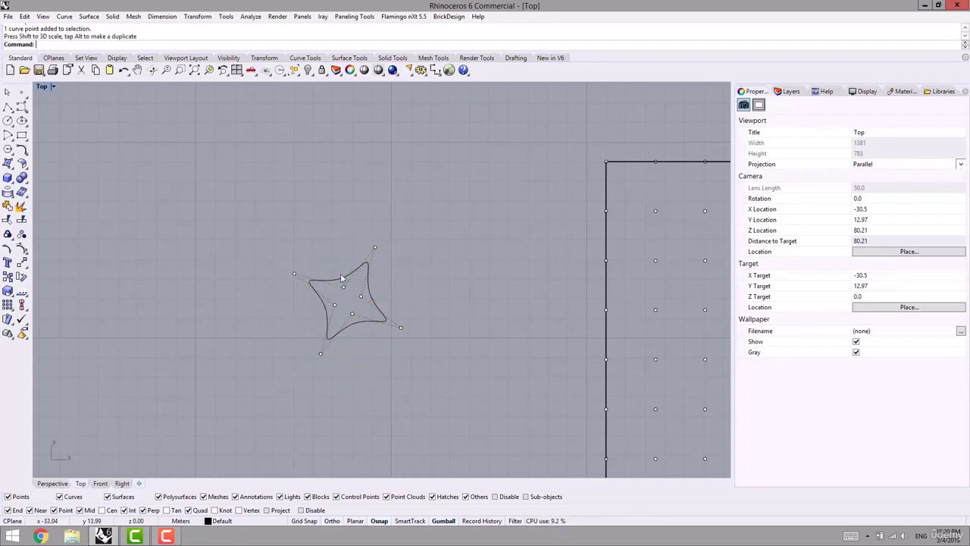
# - Scale the star's upper and lower inner control points apart to make those two notches shallower
pyautogui.click(344, 286)
pyautogui.keyDown('shift'); pyautogui.click(352, 313); pyautogui.keyUp('shift')
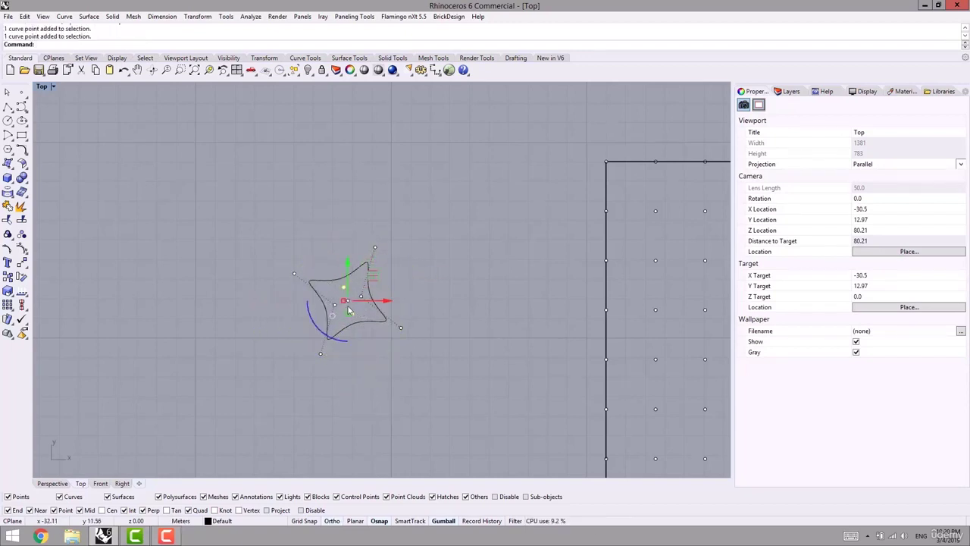
pyautogui.moveTo(345, 300)
pyautogui.mouseDown()
pyautogui.moveTo(329, 298)
pyautogui.moveTo(338, 300)
pyautogui.mouseUp()
pyautogui.click(436, 278)
pyautogui.scroll(-6, 437, 280)
pyautogui.moveTo(436, 281); pyautogui.dragTo(179, 327, button='right')
pyautogui.scroll(-6, 187, 345)
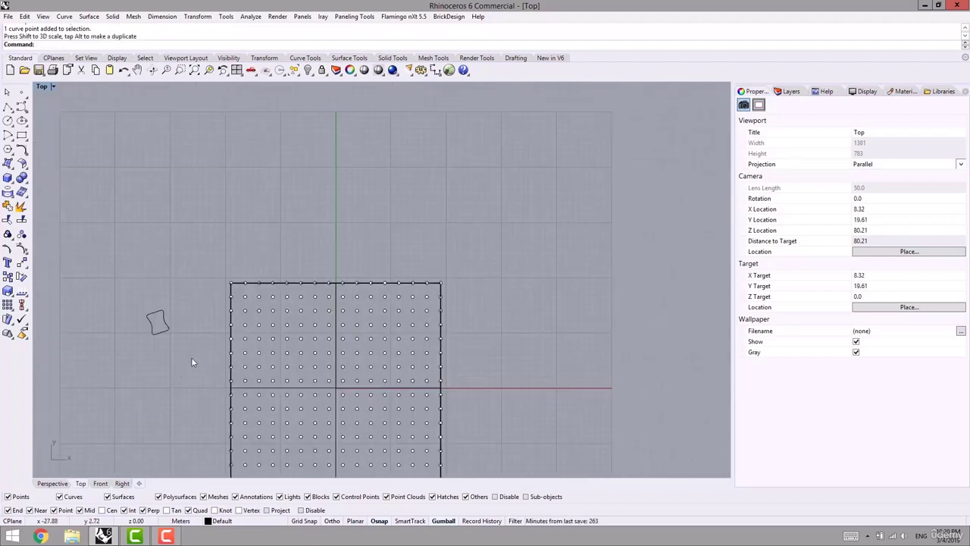
# - Undo the last gumball edit of the star curve's control points
pyautogui.moveTo(191, 362); pyautogui.dragTo(310, 278, button='right')
pyautogui.scroll(-2, 298, 231)
pyautogui.hotkey('ctrl', 'z')
pyautogui.scroll(3, 299, 235)
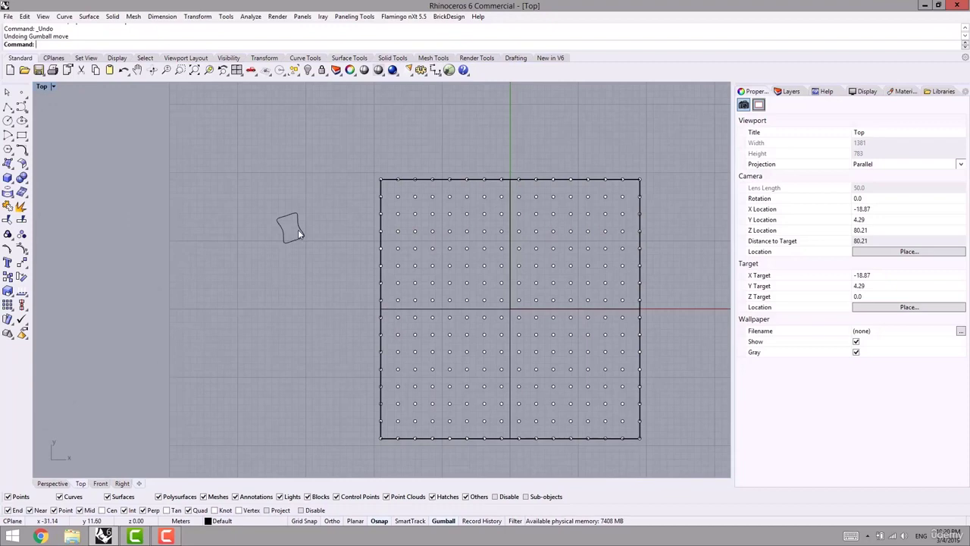
# - Duplicate the star curve and place the copy diagonally below the original, farther from the surface
pyautogui.scroll(2, 298, 228)
pyautogui.click(298, 225)
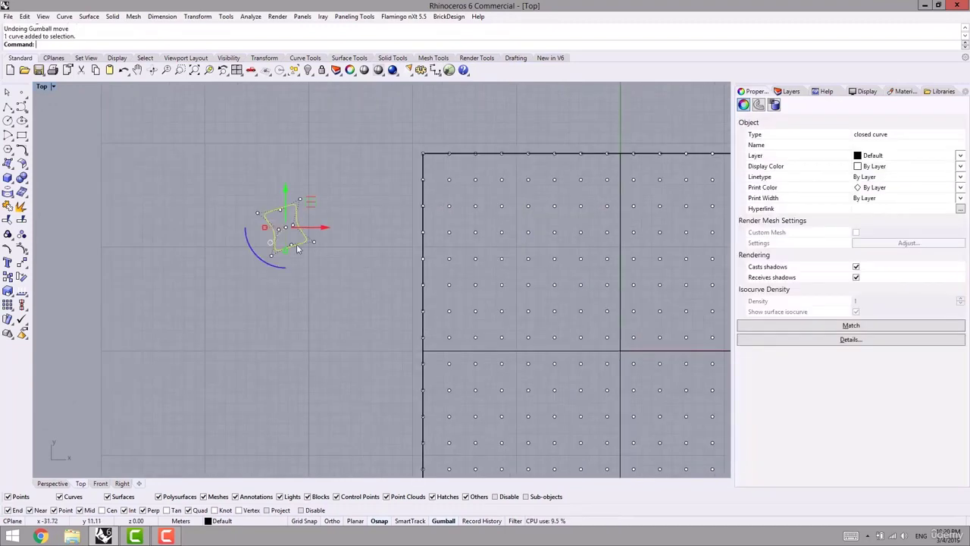
pyautogui.moveTo(294, 304); pyautogui.dragTo(266, 264, button='right')
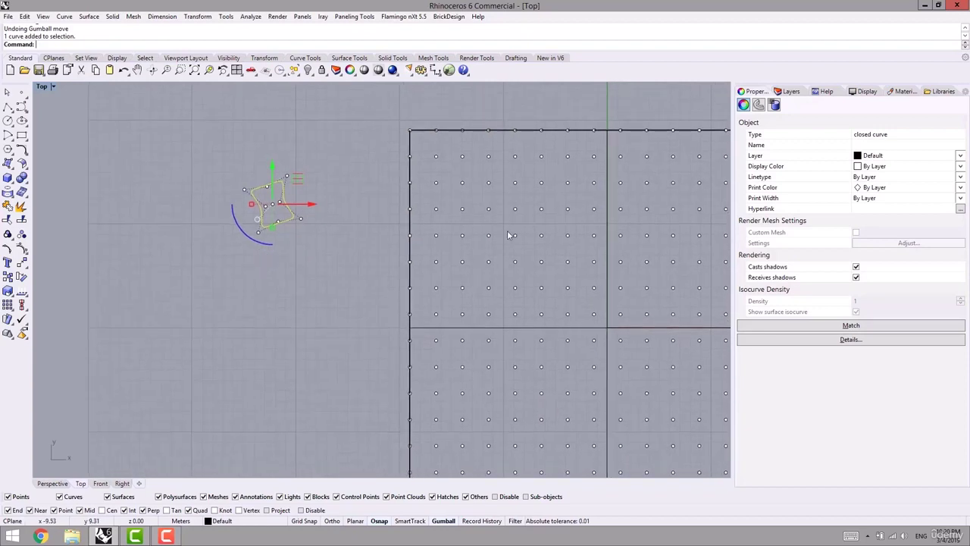
pyautogui.moveTo(443, 311); pyautogui.dragTo(374, 303, button='right')
pyautogui.moveTo(230, 235); pyautogui.dragTo(338, 228, button='right')
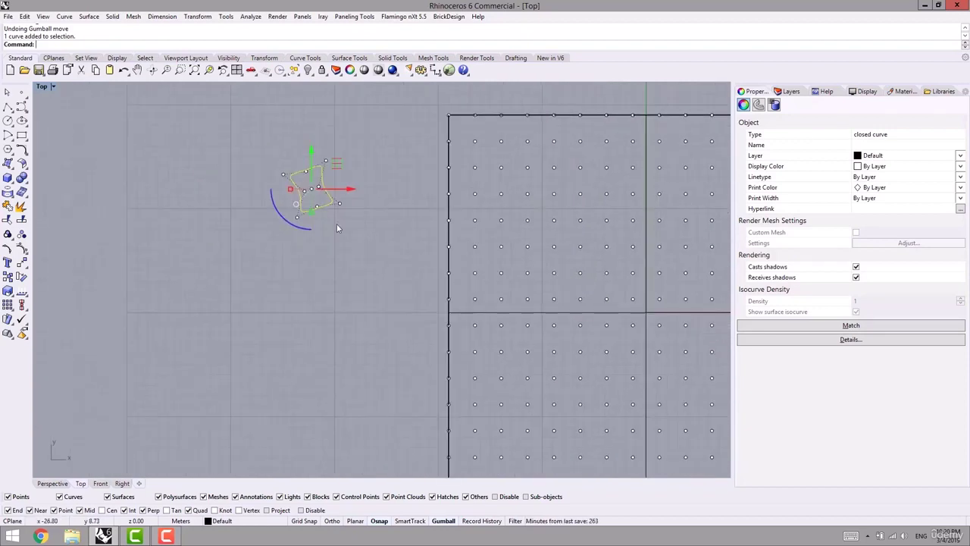
pyautogui.keyDown('alt'); pyautogui.moveTo(337, 163); pyautogui.dragTo(241, 268); pyautogui.keyUp('alt')
pyautogui.press('Escape')
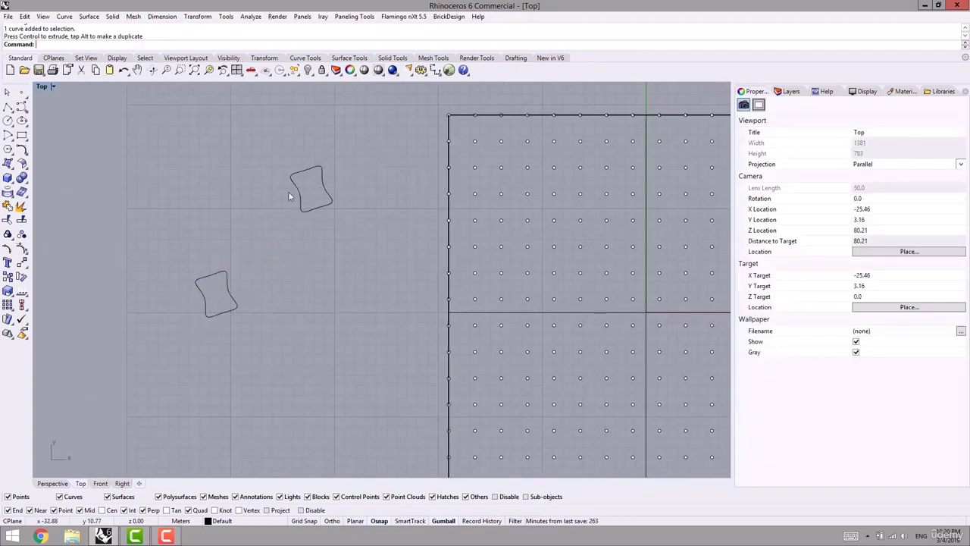
# - Scale the copied star curve up uniformly to about four times its size
pyautogui.click(225, 314)
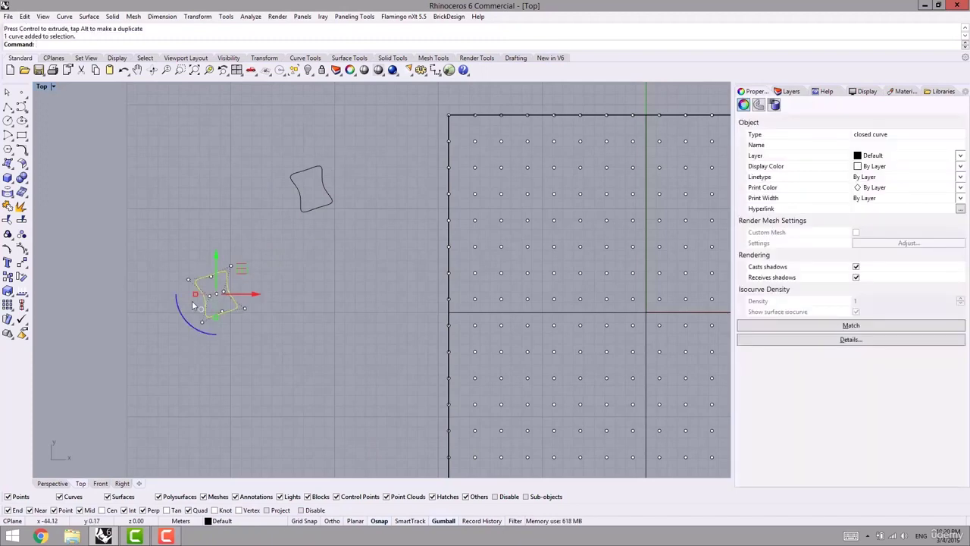
pyautogui.keyDown('shift'); pyautogui.moveTo(195, 294); pyautogui.dragTo(128, 302); pyautogui.keyUp('shift')
pyautogui.click(328, 287)
pyautogui.scroll(-6, 329, 286)
pyautogui.moveTo(329, 287); pyautogui.dragTo(264, 279, button='right')
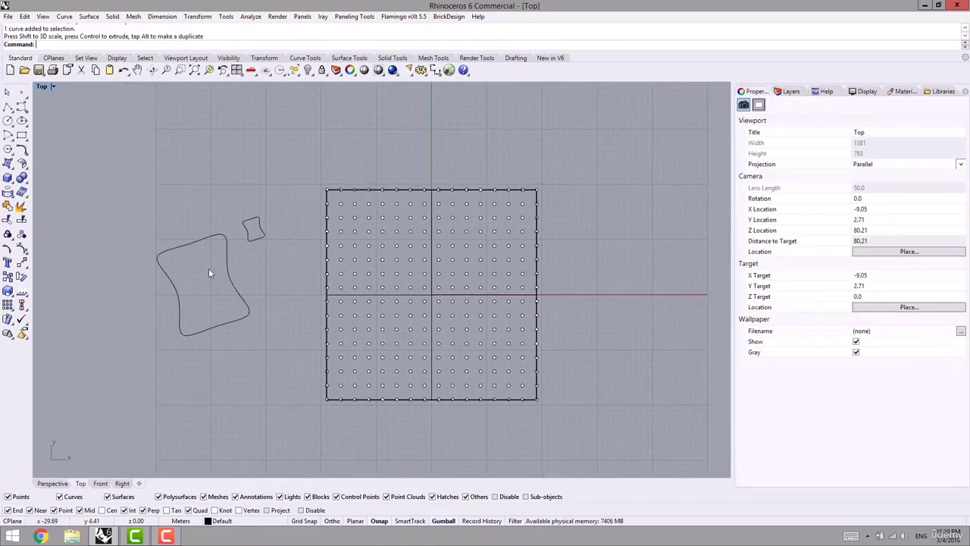
# - Delete the enlarged star curve in the Perspective view, keeping only the small original
pyautogui.click(53, 482)
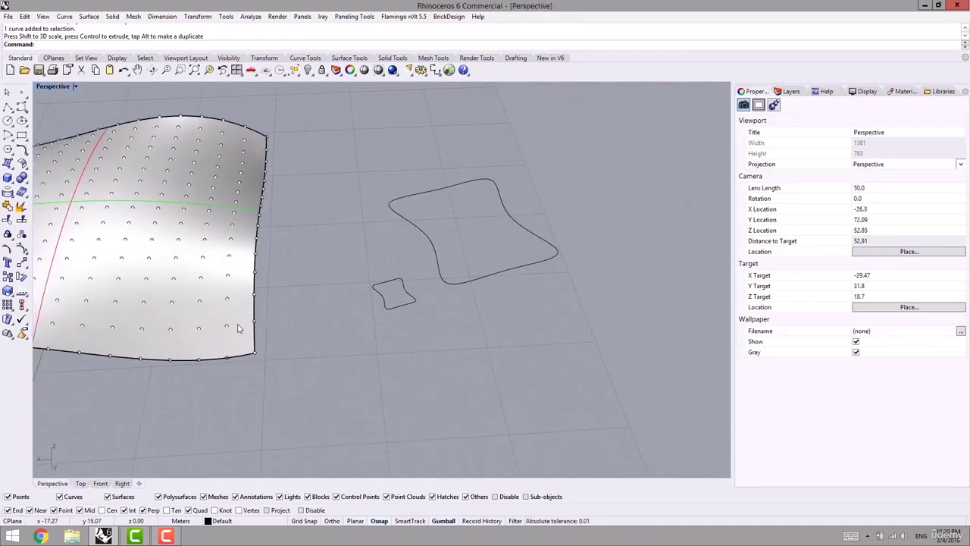
pyautogui.hotkey('ctrl', 'z')
pyautogui.click(485, 277)
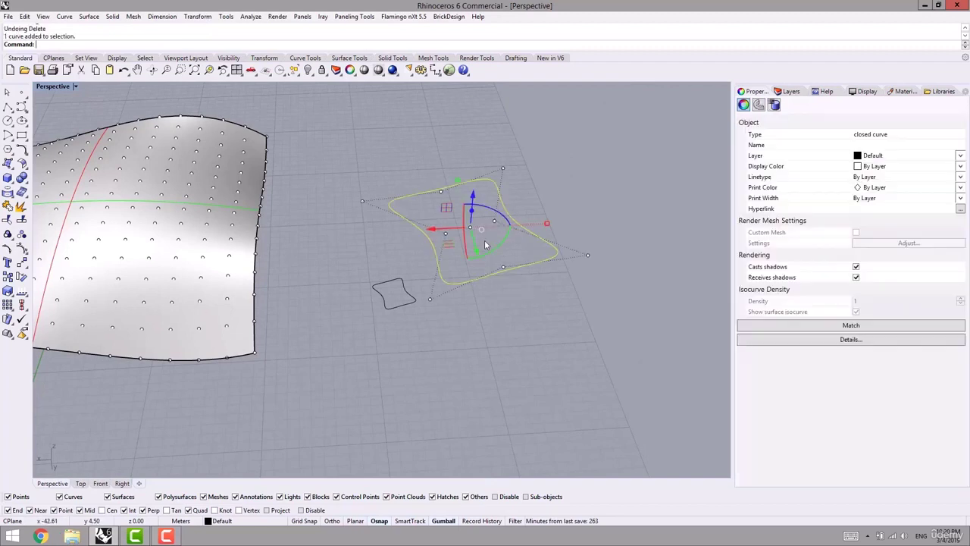
pyautogui.press('Delete')
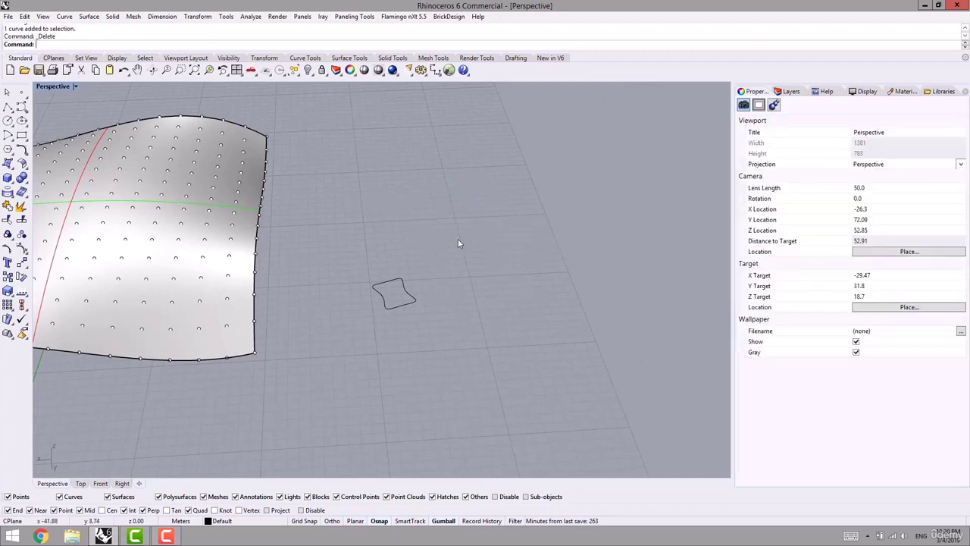
# - Run Panel Custom 2D on the paneling grid with the wavy surface as base and the star curve as the pattern
pyautogui.click(355, 17)
pyautogui.moveTo(305, 47)
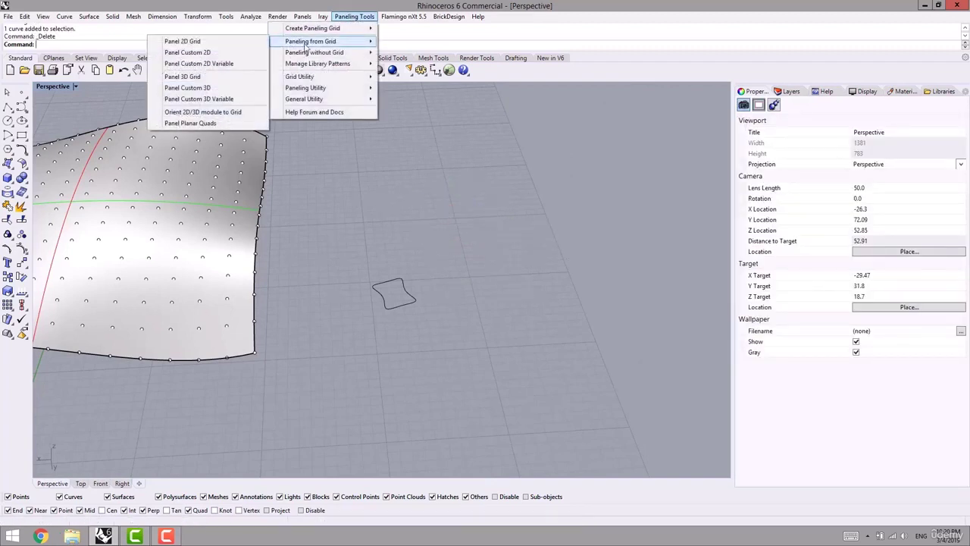
pyautogui.click(187, 52)
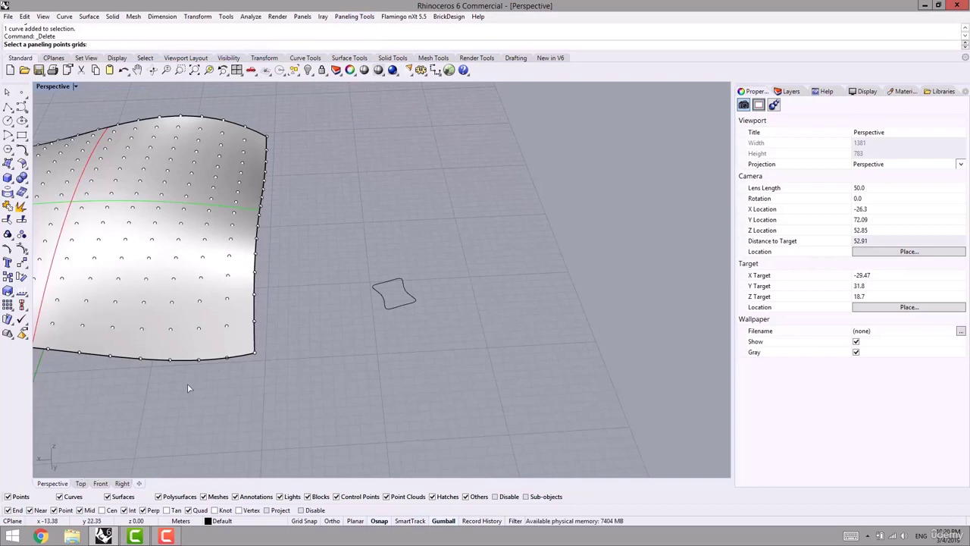
pyautogui.keyDown('shift'); pyautogui.moveTo(199, 389); pyautogui.dragTo(345, 308, button='right'); pyautogui.keyUp('shift')
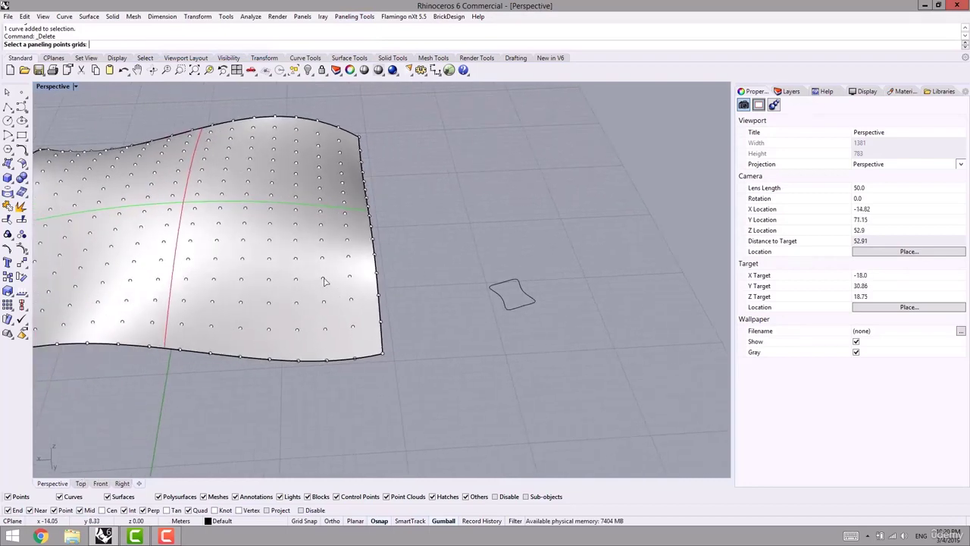
pyautogui.click(325, 281)
pyautogui.press('Return')
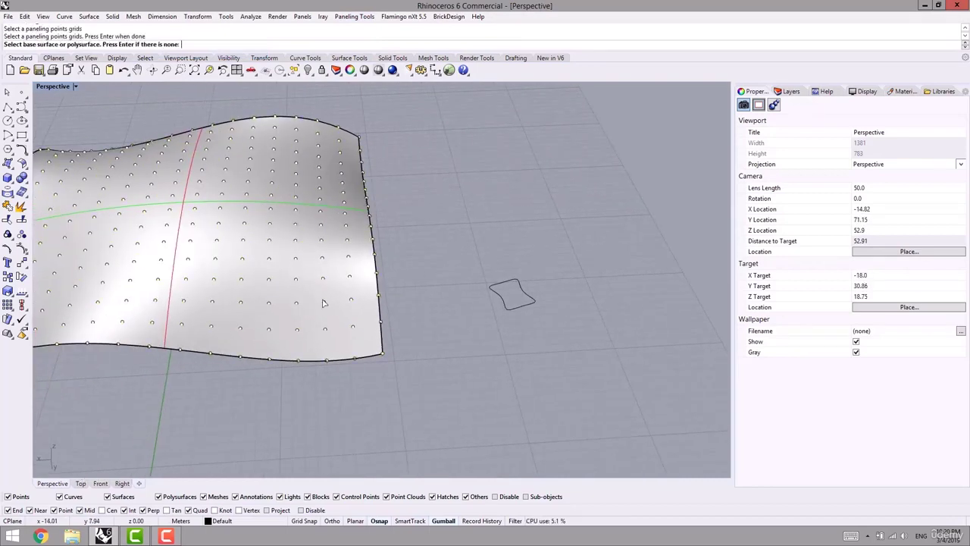
pyautogui.click(311, 277)
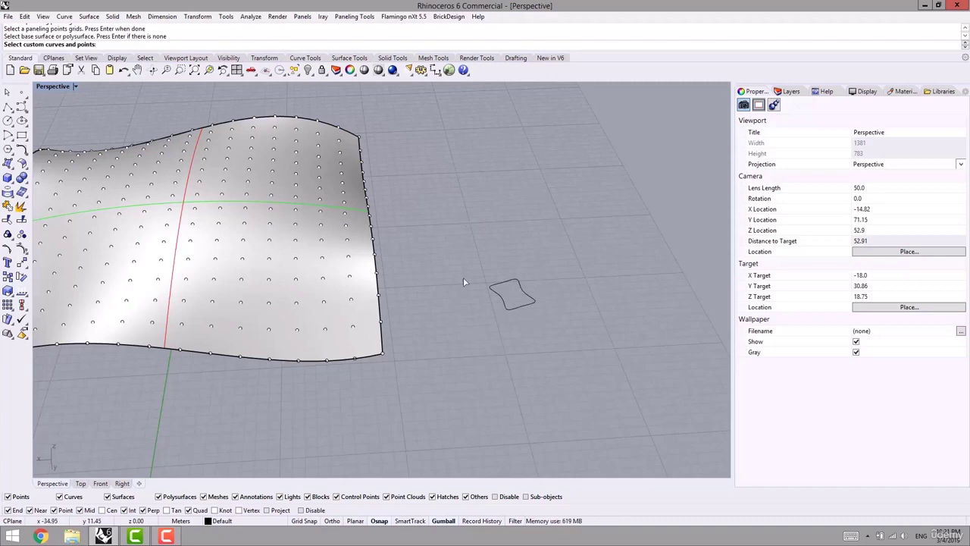
pyautogui.moveTo(557, 255); pyautogui.dragTo(449, 357)
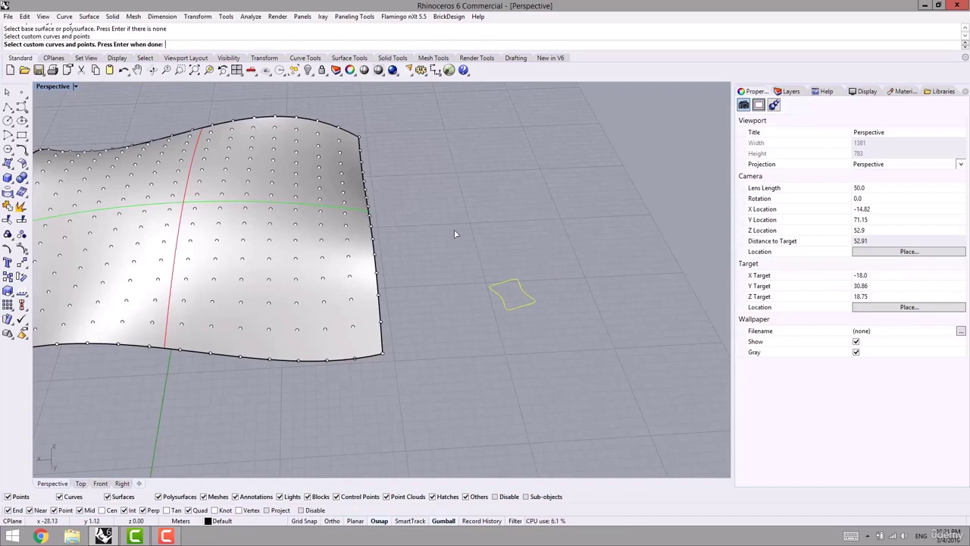
pyautogui.press('Return')
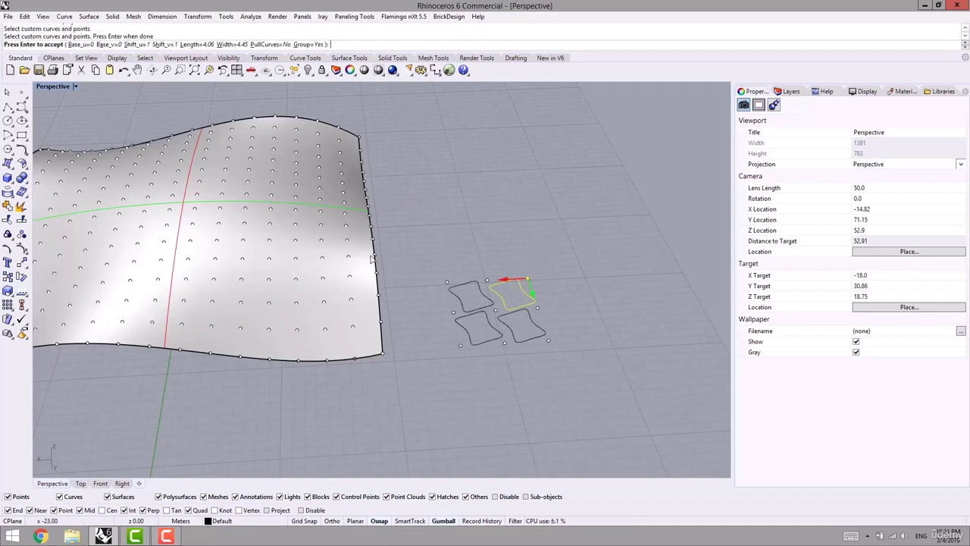
# - Check the star pattern's repeat layout in the Top view and accept the 4.06 by 4.45 spacing with shifts of 1 to panel the surface
pyautogui.click(81, 484)
pyautogui.moveTo(277, 296); pyautogui.dragTo(329, 327, button='right')
pyautogui.scroll(14, 304, 243)
pyautogui.moveTo(305, 248); pyautogui.dragTo(288, 241, button='right')
pyautogui.moveTo(383, 280); pyautogui.dragTo(342, 289, button='right')
pyautogui.moveTo(287, 204); pyautogui.dragTo(261, 216, button='right')
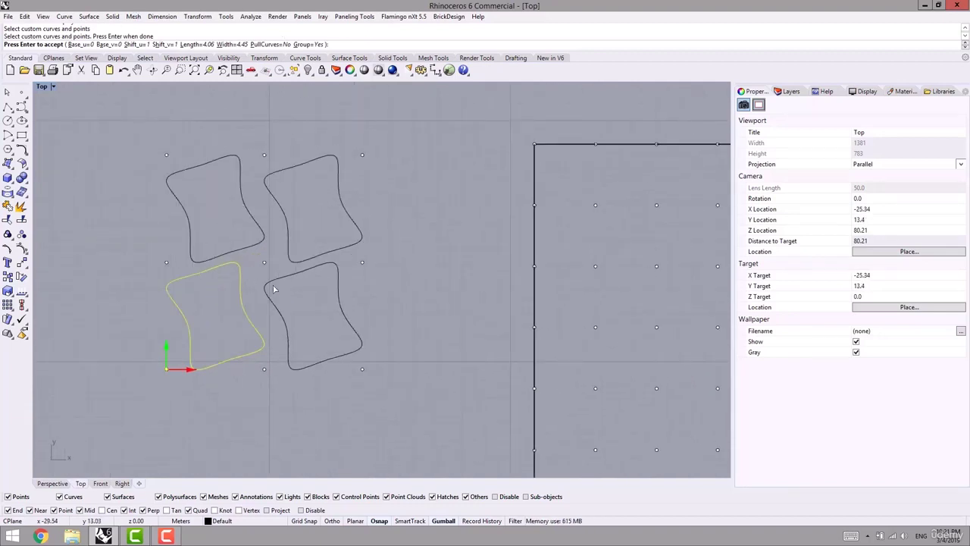
pyautogui.moveTo(291, 187); pyautogui.dragTo(251, 203, button='right')
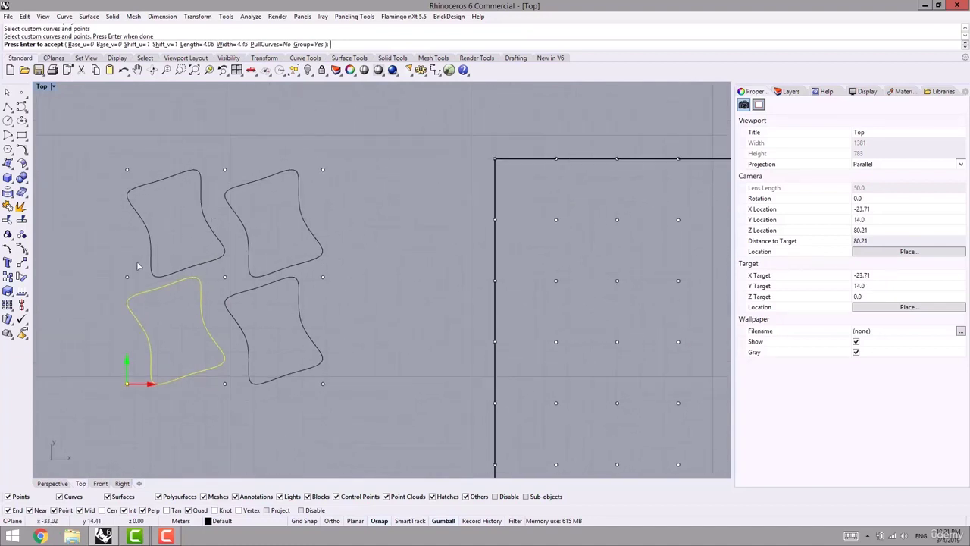
pyautogui.moveTo(157, 264); pyautogui.dragTo(167, 277, button='right')
pyautogui.scroll(-3, 152, 264)
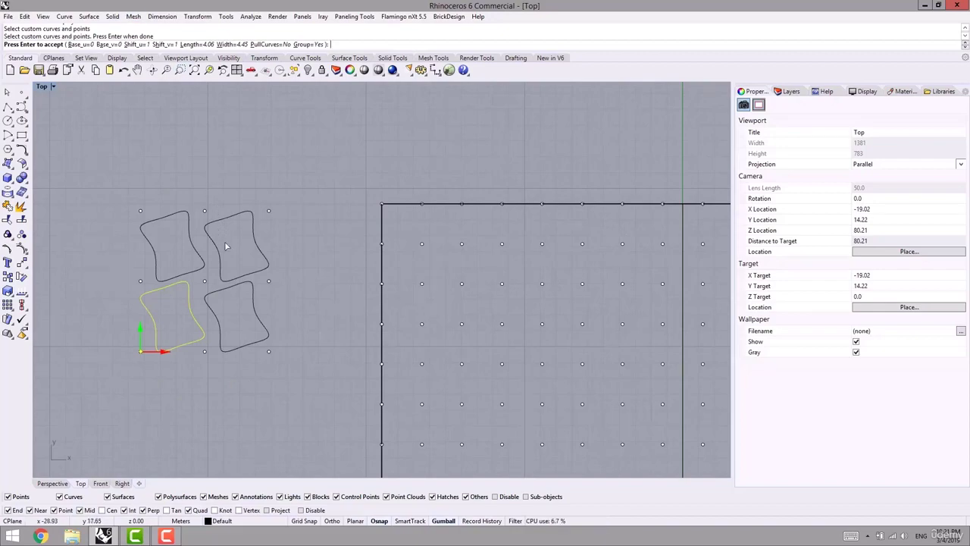
pyautogui.scroll(-4, 226, 244)
pyautogui.moveTo(227, 250); pyautogui.dragTo(172, 209, button='right')
pyautogui.press('Return')
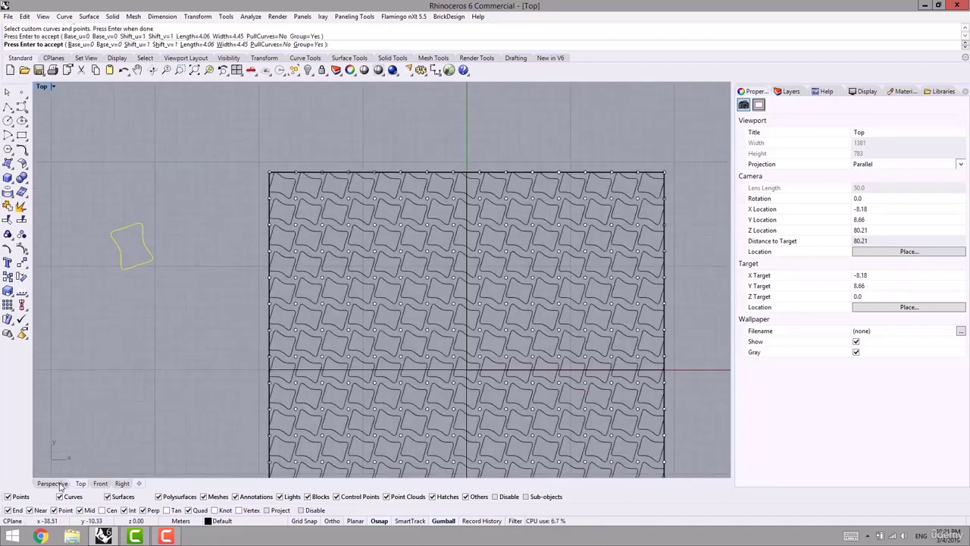
# - Inspect the star paneling on the surface in the Perspective view and undo the custom paneling
pyautogui.click(52, 483)
pyautogui.moveTo(263, 420); pyautogui.dragTo(243, 335, button='right')
pyautogui.scroll(-3, 479, 395)
pyautogui.moveTo(349, 337); pyautogui.dragTo(283, 424, button='right')
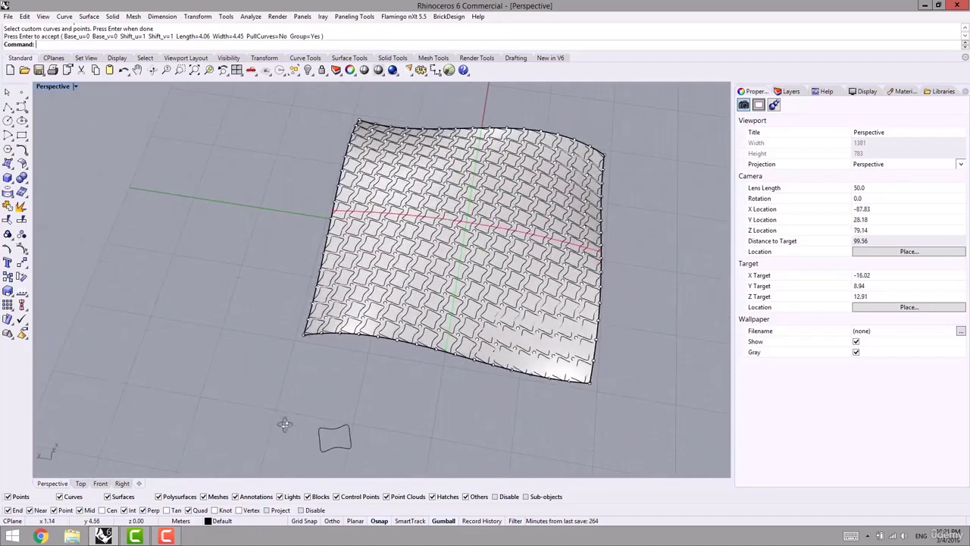
pyautogui.scroll(4, 371, 316)
pyautogui.scroll(-5, 503, 321)
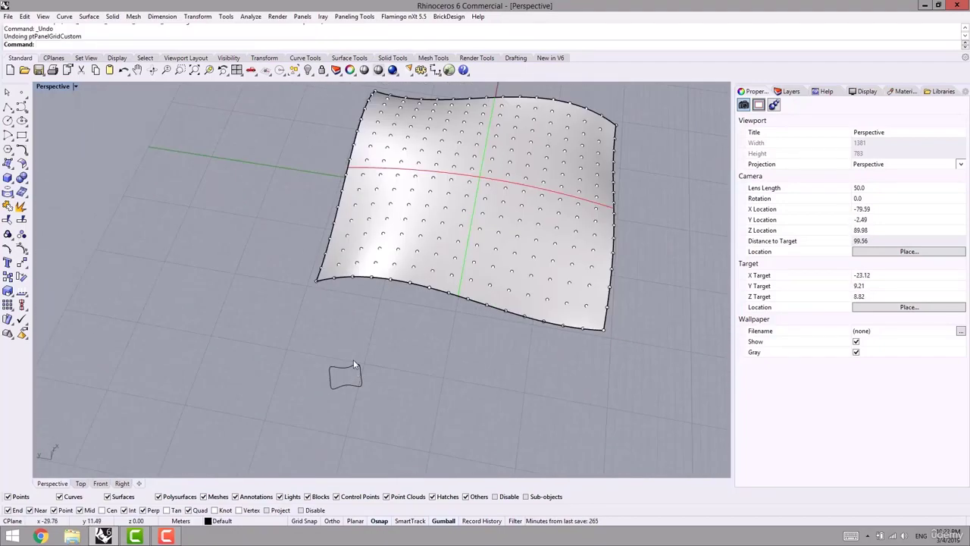
# - Create a bounding box around the star curve with the BoundingBox command
pyautogui.write('BOndi')
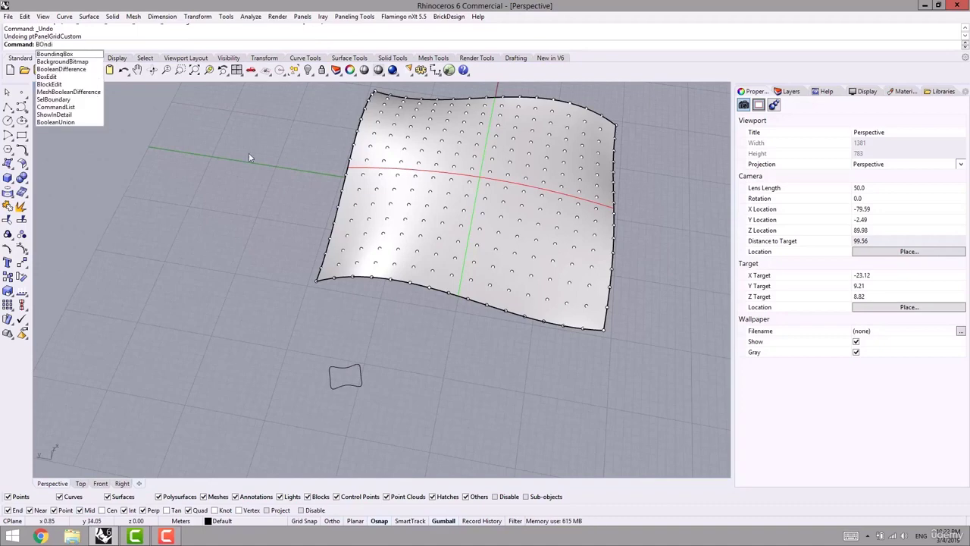
pyautogui.click(94, 54)
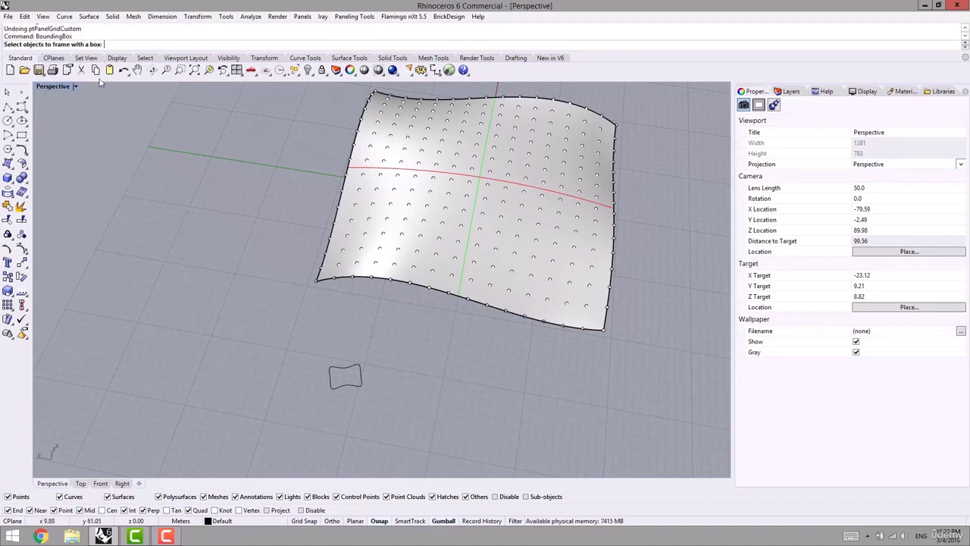
pyautogui.click(331, 387)
pyautogui.press('Return')
pyautogui.press('Return')
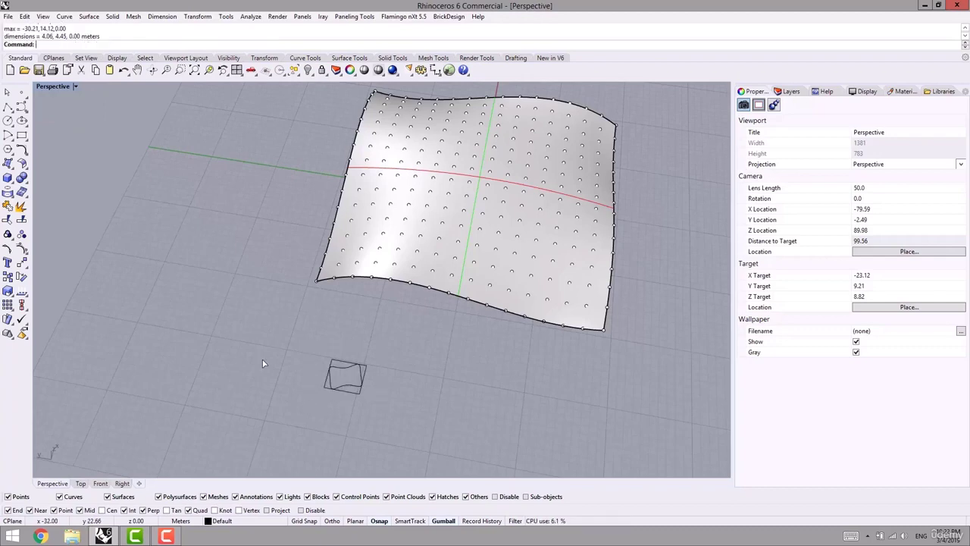
pyautogui.scroll(5, 336, 407)
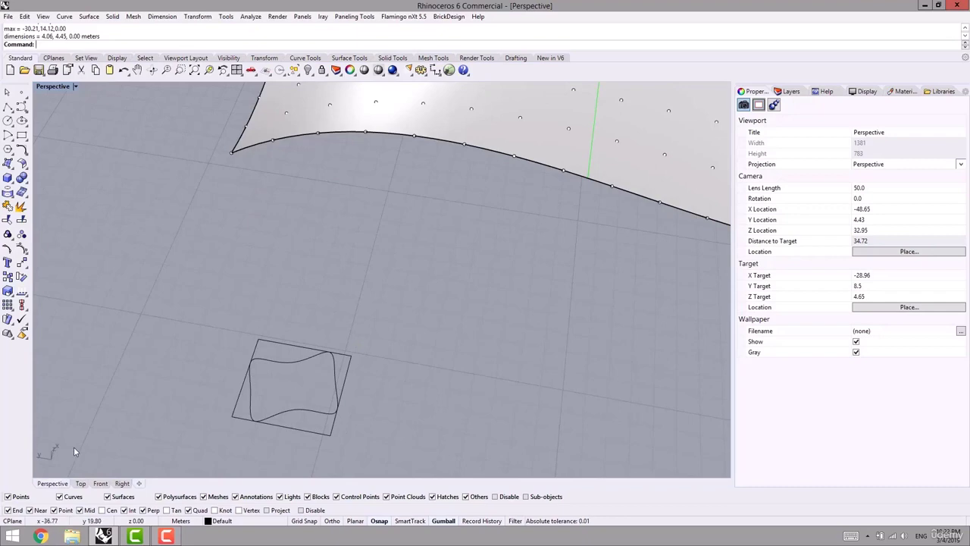
# - Start Panel Custom 2D in the Top view, choosing the paneling grid and skipping the base surface
pyautogui.click(81, 484)
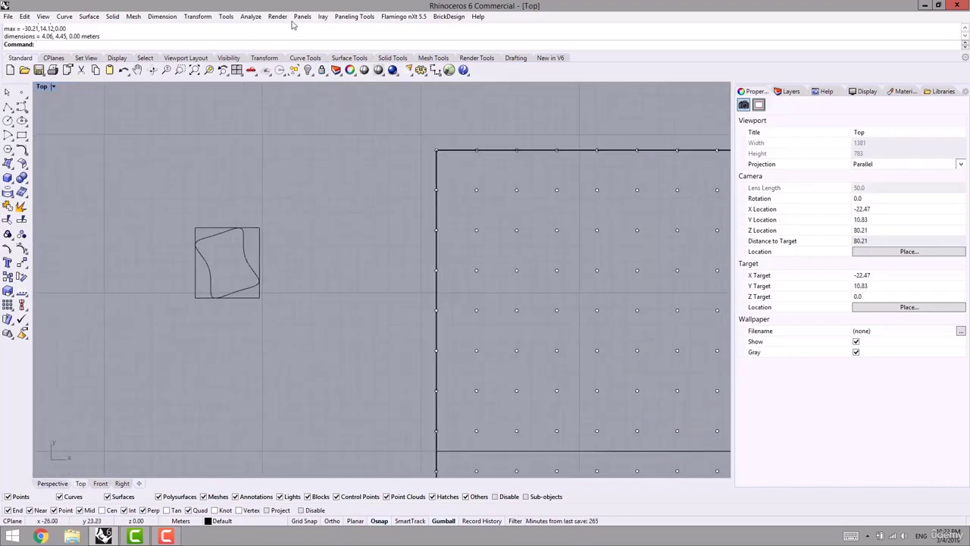
pyautogui.click(354, 16)
pyautogui.moveTo(349, 42)
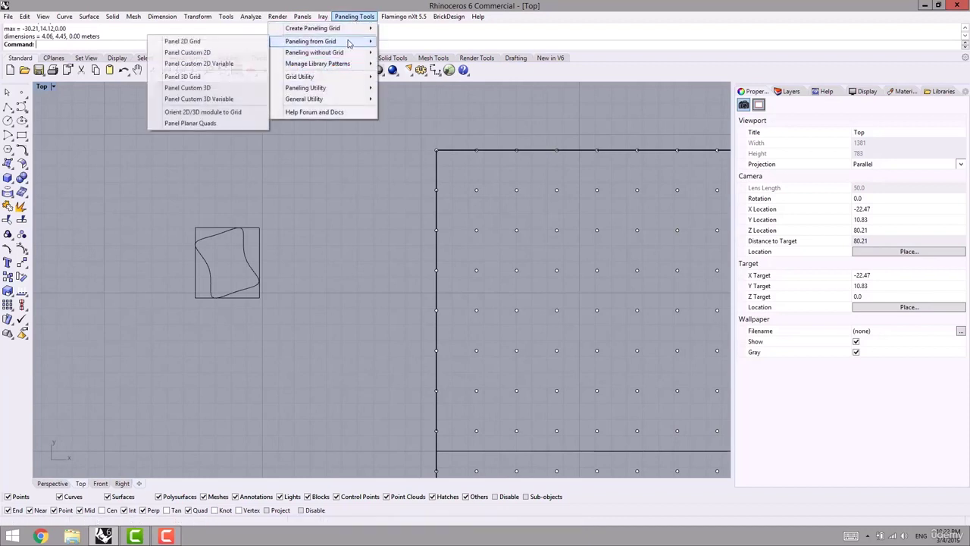
pyautogui.click(217, 52)
pyautogui.scroll(3, 226, 104)
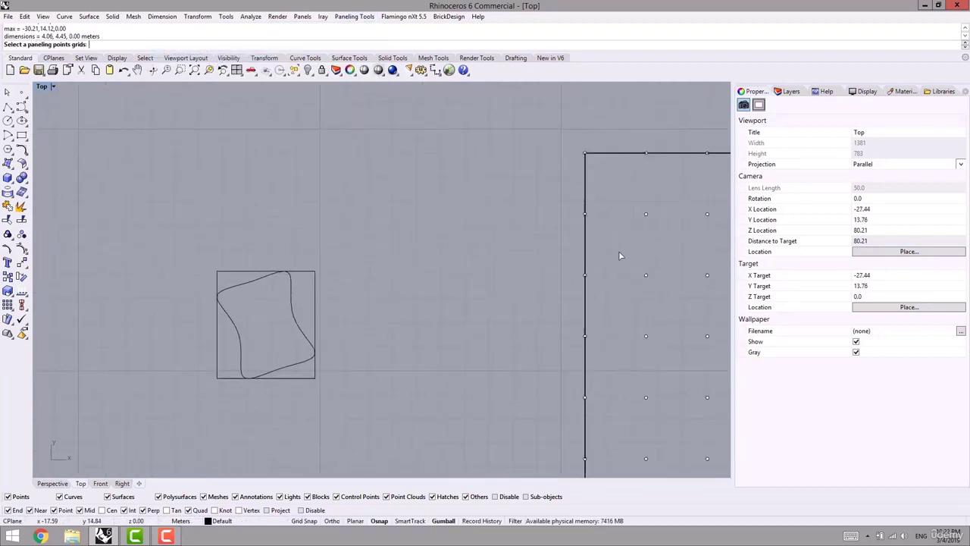
pyautogui.moveTo(619, 256); pyautogui.dragTo(557, 201, button='right')
pyautogui.click(565, 198)
pyautogui.press('Return')
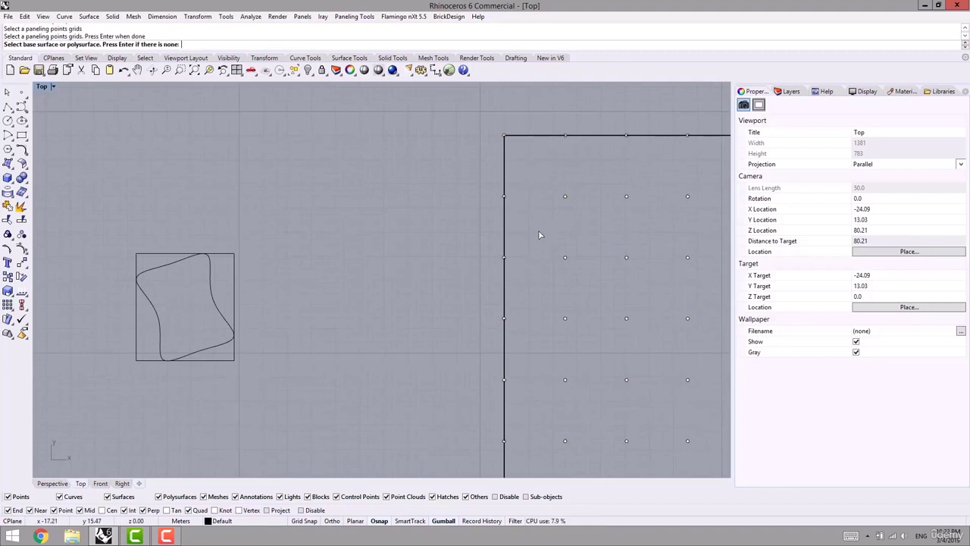
pyautogui.press('Return')
# - Choose the star curve inside the bounding rectangle as the custom pattern and preview its repeats
pyautogui.moveTo(256, 252); pyautogui.dragTo(310, 235, button='right')
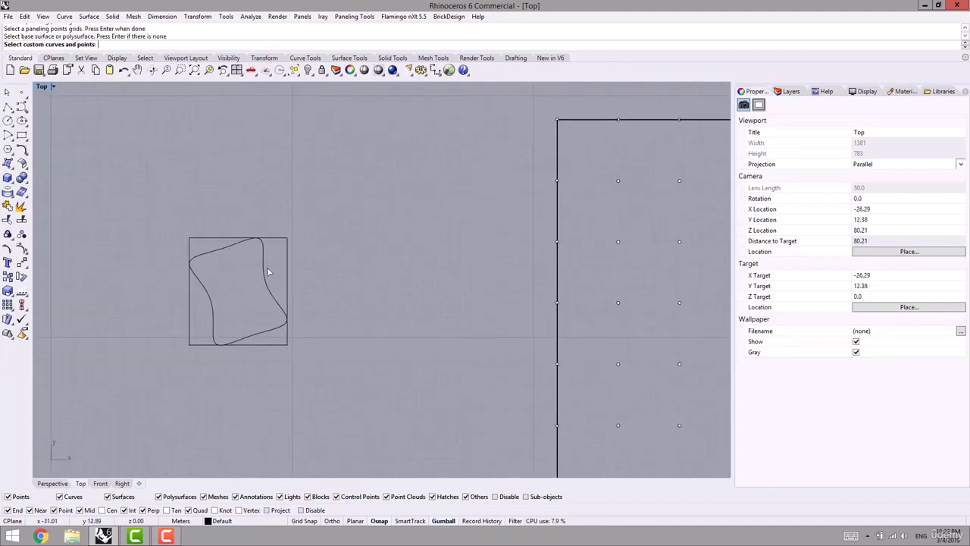
pyautogui.scroll(2, 265, 263)
pyautogui.click(264, 264)
pyautogui.moveTo(389, 215); pyautogui.dragTo(302, 235, button='right')
pyautogui.scroll(-2, 250, 282)
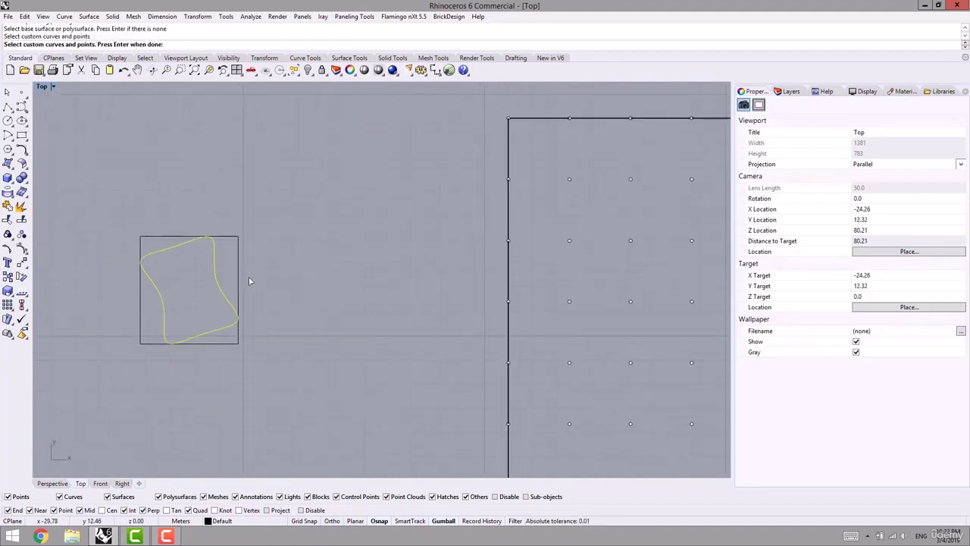
pyautogui.press('Return')
pyautogui.scroll(1, 155, 269)
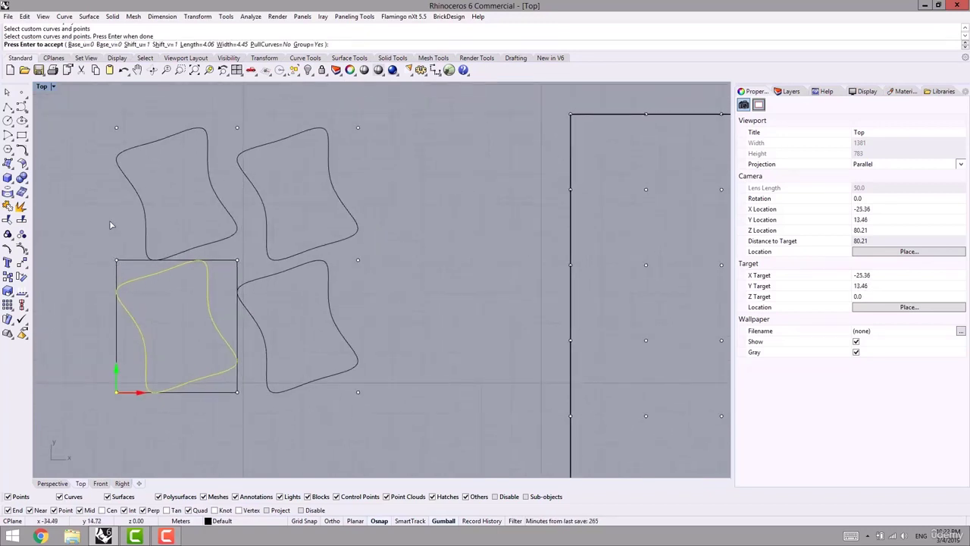
pyautogui.moveTo(385, 243); pyautogui.dragTo(376, 254, button='right')
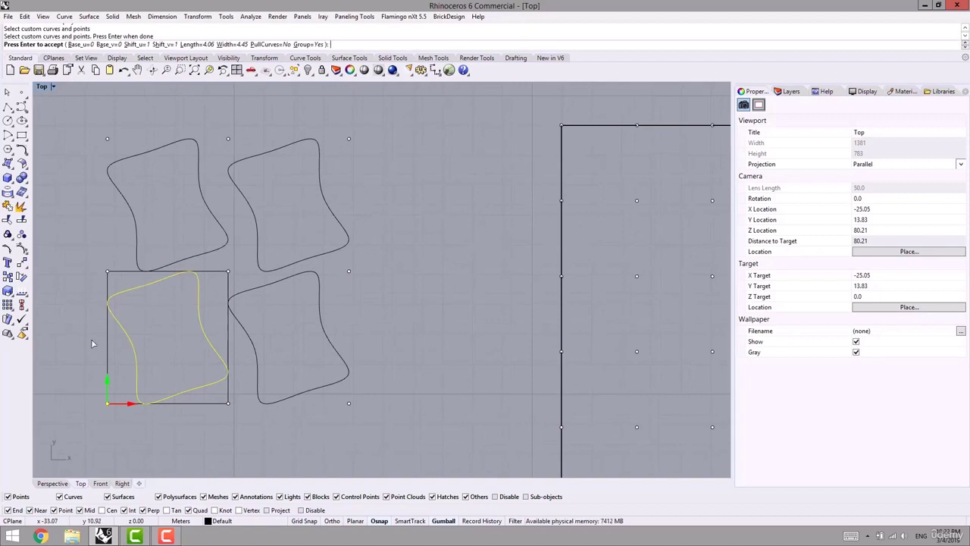
# - Leave the custom pattern preview, undo the bounding box around the star curve, and return to the Perspective view
pyautogui.scroll(-4, 181, 281)
pyautogui.moveTo(200, 295); pyautogui.dragTo(158, 301, button='right')
pyautogui.scroll(-4, 135, 270)
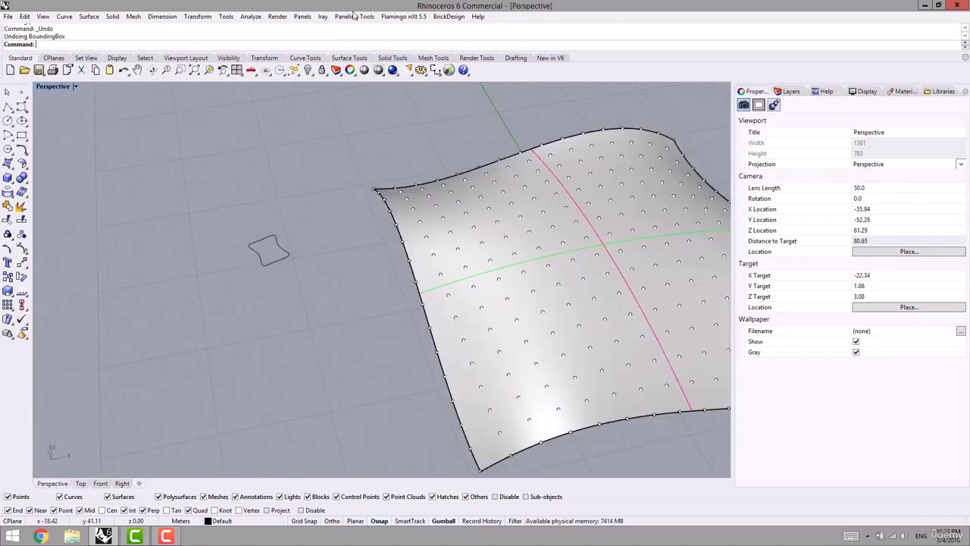
# - Start Panel Custom 2D in the Perspective view, choosing the surface's point grid and skipping the base surface
pyautogui.click(354, 16)
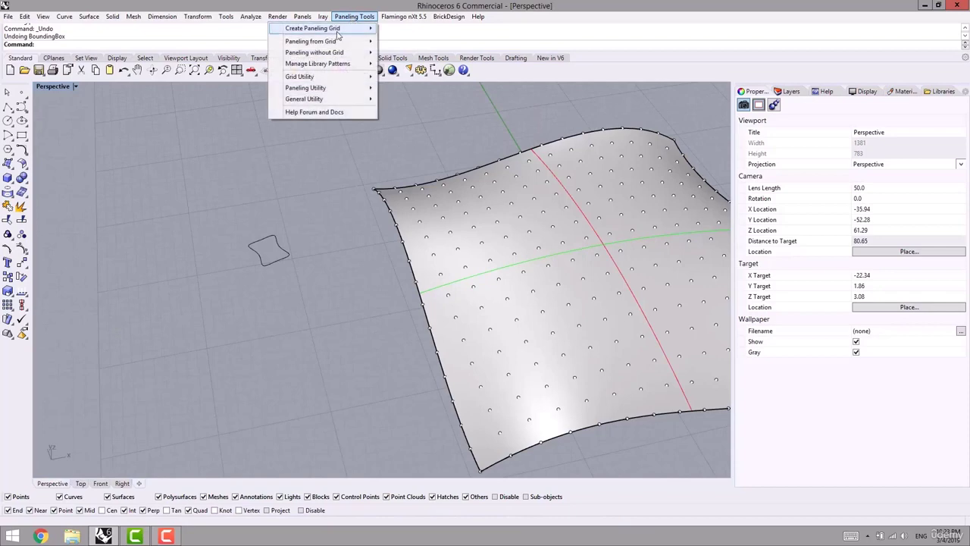
pyautogui.moveTo(335, 30)
pyautogui.moveTo(311, 40)
pyautogui.click(186, 49)
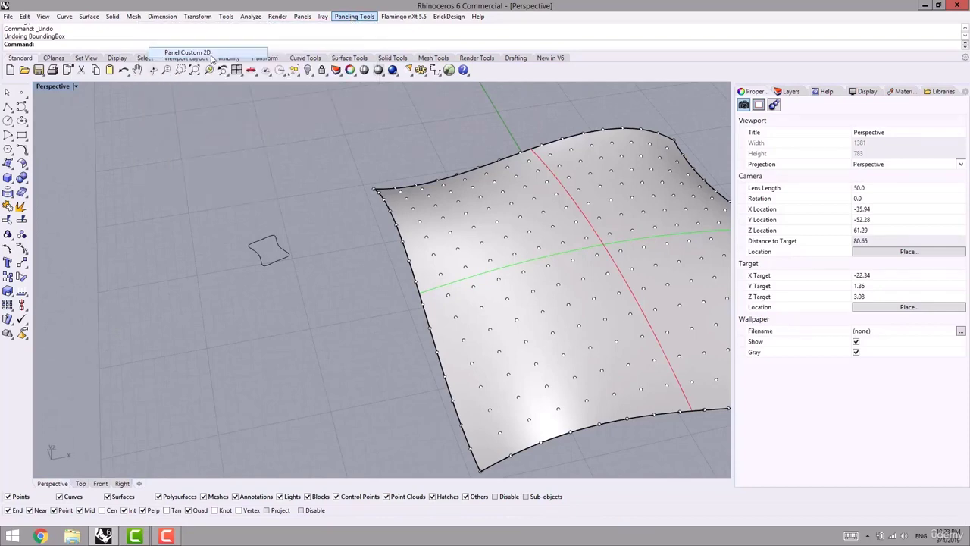
pyautogui.moveTo(280, 190); pyautogui.dragTo(252, 174, button='right')
pyautogui.click(387, 216)
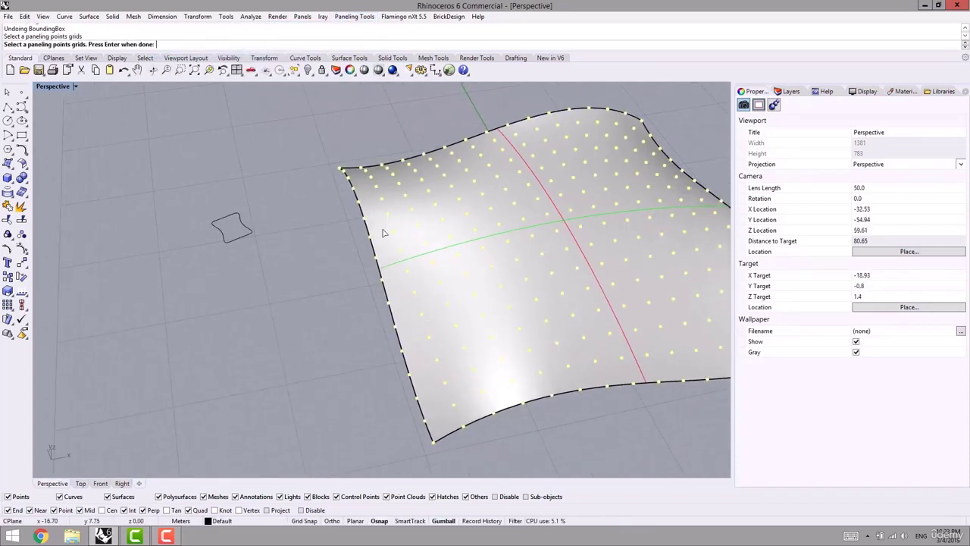
pyautogui.press('Return')
pyautogui.press('Return')
# - Choose the star curve beside the surface as the custom pattern and preview its repeats
pyautogui.moveTo(397, 243); pyautogui.dragTo(281, 247, button='right')
pyautogui.moveTo(288, 185); pyautogui.dragTo(220, 250)
pyautogui.keyDown('shift'); pyautogui.moveTo(247, 256); pyautogui.dragTo(199, 270, button='right'); pyautogui.keyUp('shift')
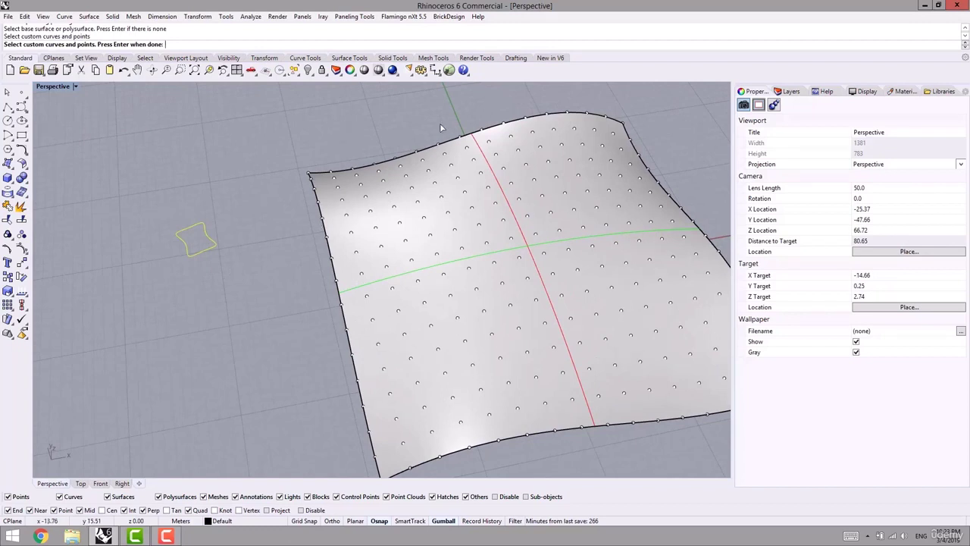
pyautogui.keyDown('shift'); pyautogui.moveTo(454, 189); pyautogui.dragTo(445, 166, button='right'); pyautogui.keyUp('shift')
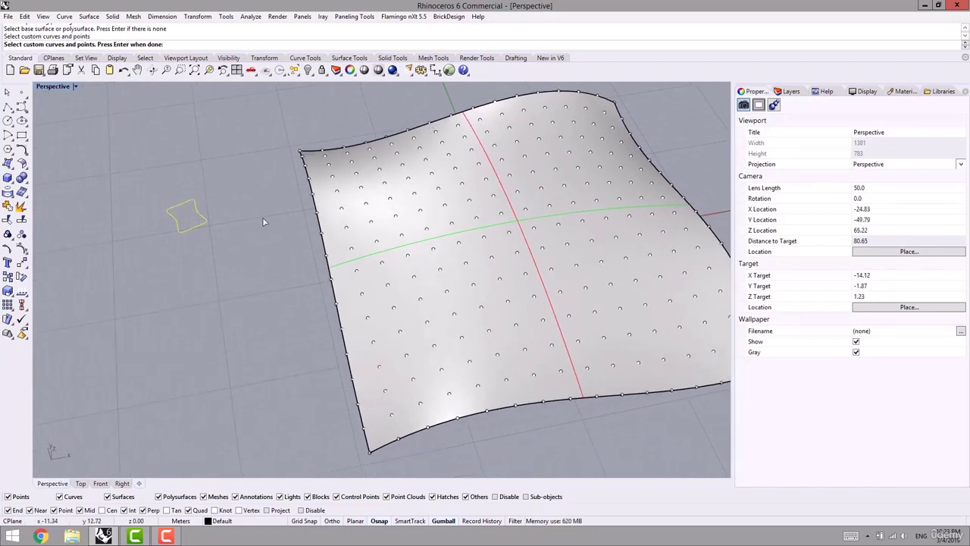
pyautogui.press('Return')
# - Set the Base_u option of the custom paneling to 0
pyautogui.keyDown('shift'); pyautogui.moveTo(143, 231); pyautogui.dragTo(147, 253, button='right'); pyautogui.keyUp('shift')
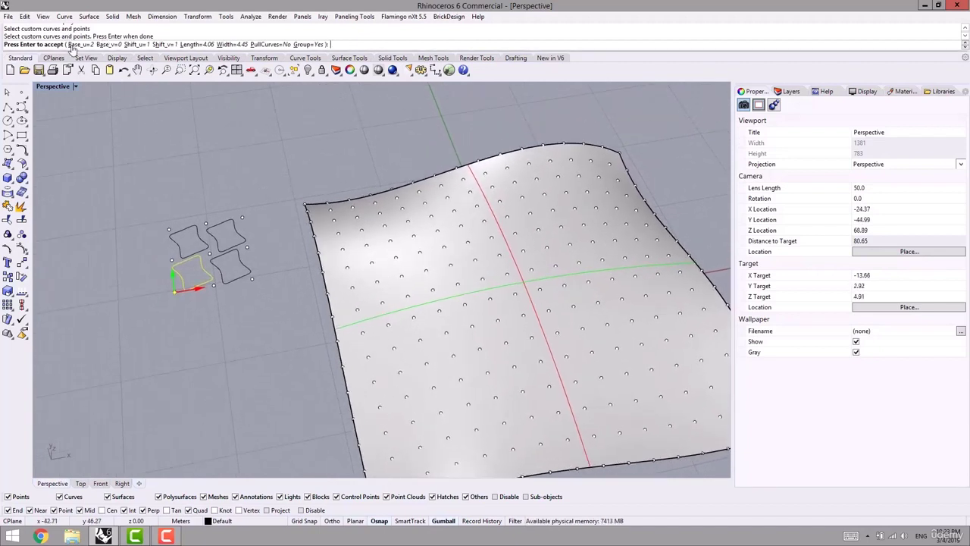
pyautogui.click(82, 44)
pyautogui.write('0')
pyautogui.press('Return')
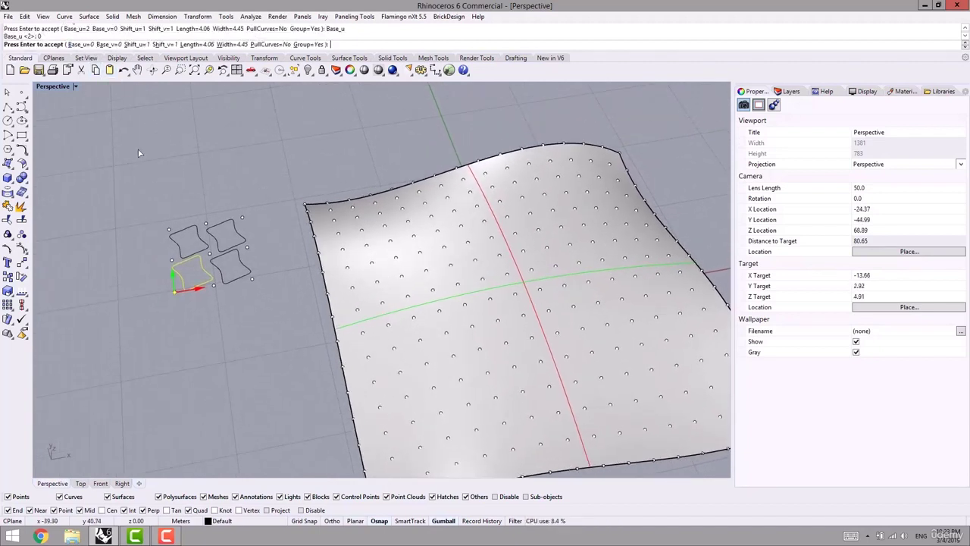
# - Set Base_v to 2 and apply the star paneling to the wavy surface
pyautogui.keyDown('shift'); pyautogui.moveTo(179, 185); pyautogui.dragTo(211, 195, button='right'); pyautogui.keyUp('shift')
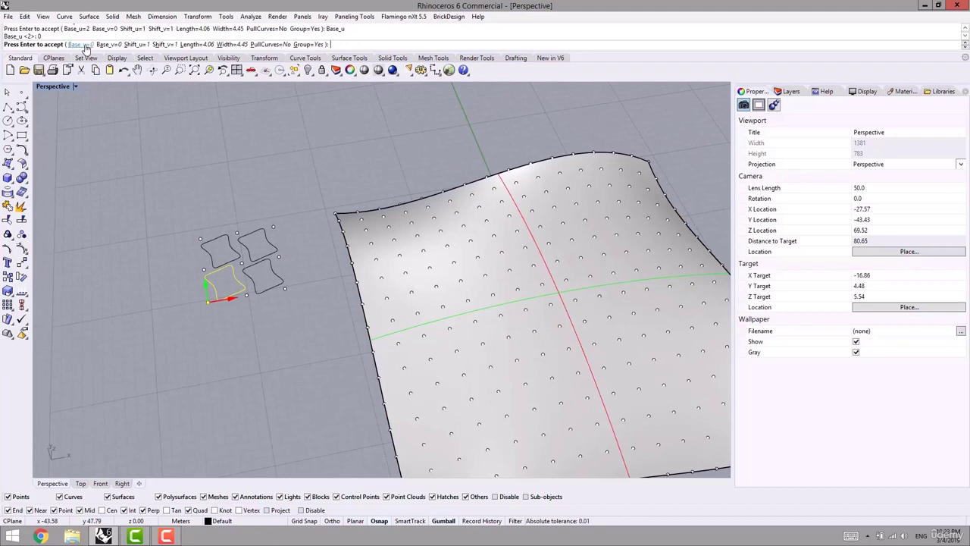
pyautogui.keyDown('shift'); pyautogui.moveTo(342, 313); pyautogui.dragTo(252, 242, button='right'); pyautogui.keyUp('shift')
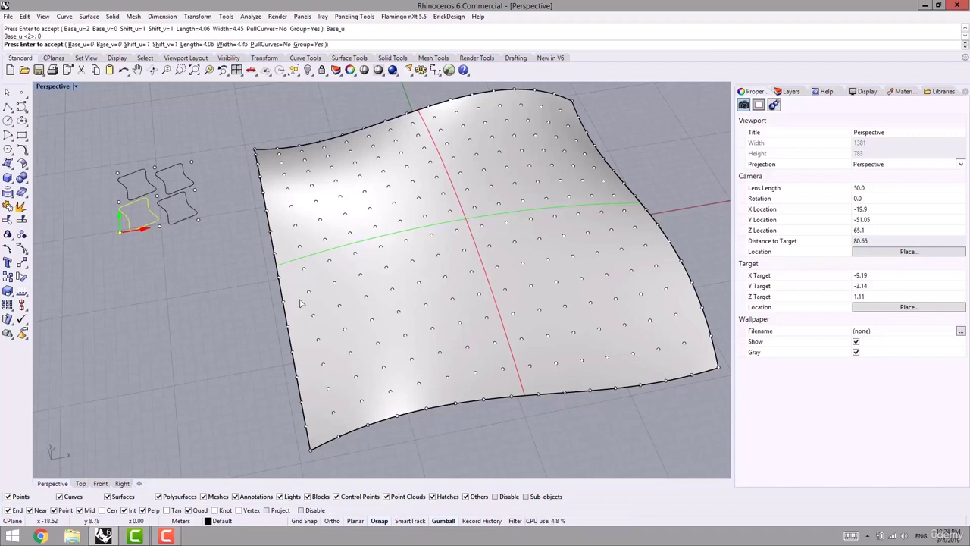
pyautogui.keyDown('shift'); pyautogui.moveTo(406, 398); pyautogui.dragTo(368, 394, button='right'); pyautogui.keyUp('shift')
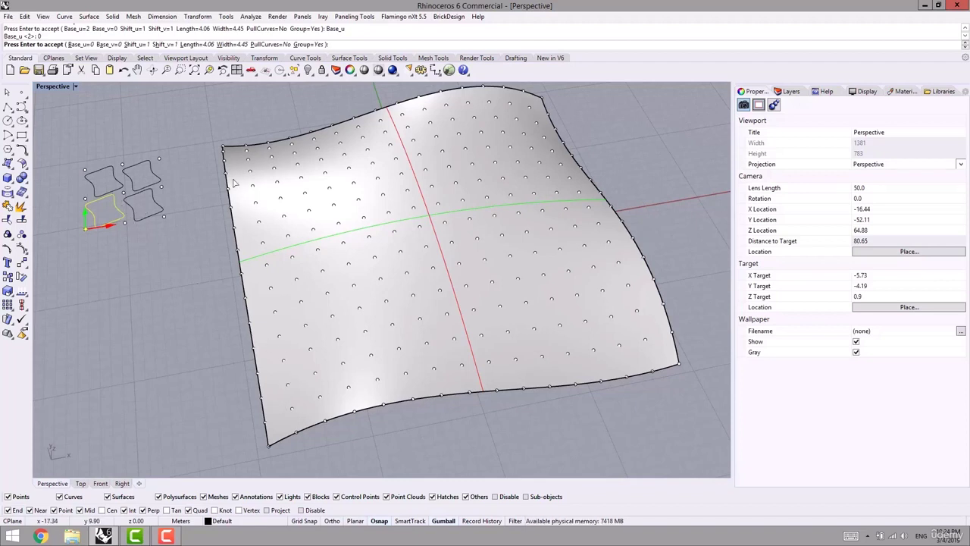
pyautogui.click(108, 44)
pyautogui.write('2')
pyautogui.press('Return')
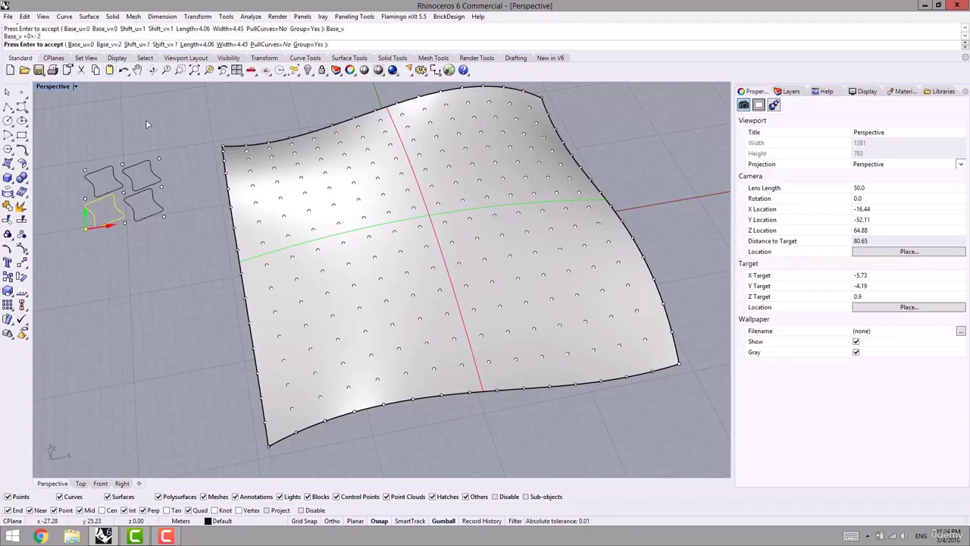
pyautogui.keyDown('shift'); pyautogui.moveTo(149, 127); pyautogui.dragTo(145, 124, button='right'); pyautogui.keyUp('shift')
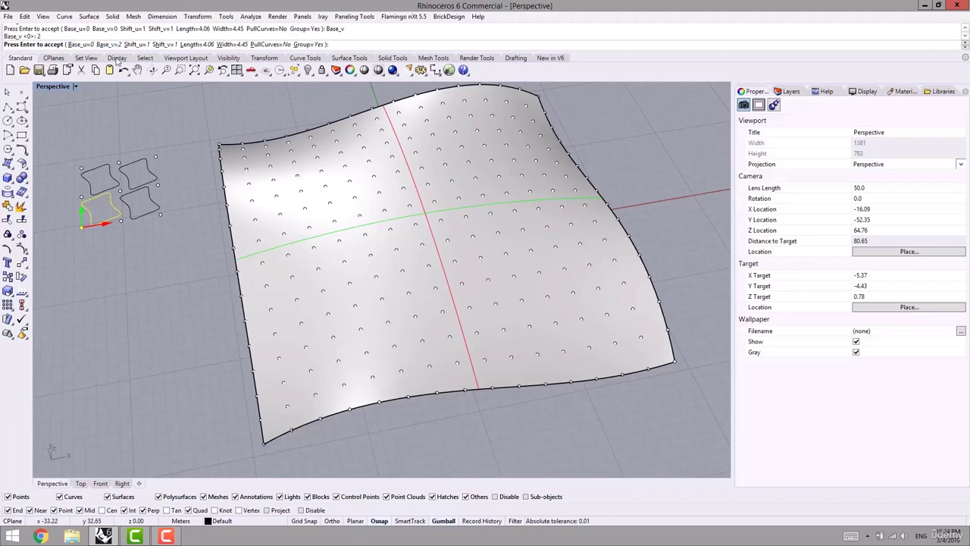
pyautogui.press('Return')
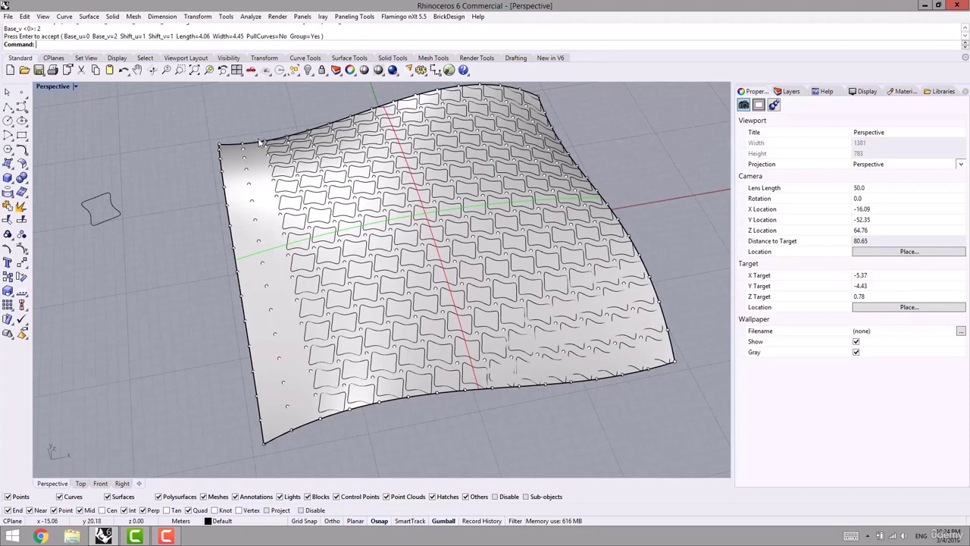
# - Undo the star paneling and restart Panel Custom 2D with the same point grid and no base surface
pyautogui.hotkey('ctrl', 'z')
pyautogui.keyDown('shift'); pyautogui.moveTo(159, 300); pyautogui.dragTo(206, 316, button='right'); pyautogui.keyUp('shift')
pyautogui.press('Return')
pyautogui.click(114, 258)
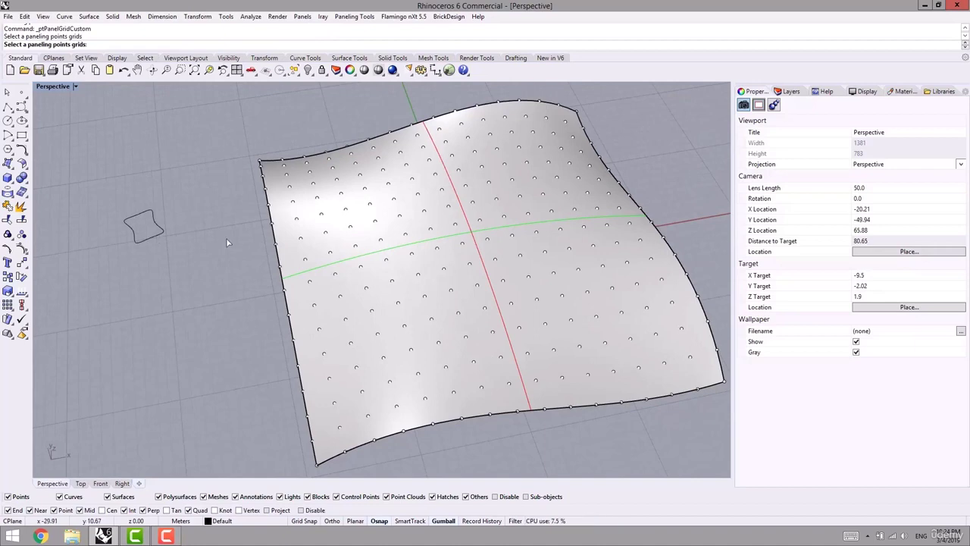
pyautogui.click(301, 248)
pyautogui.press('Return')
pyautogui.press('Return')
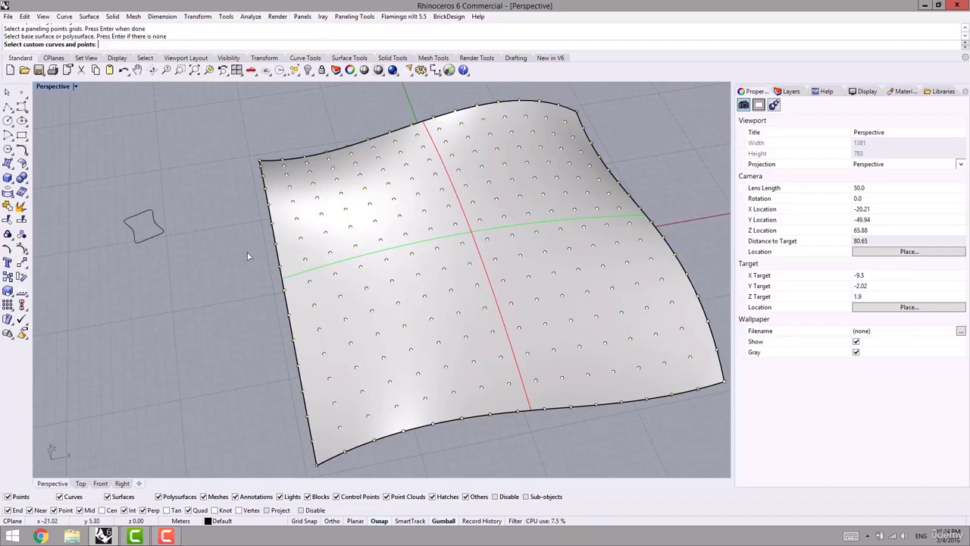
# - Choose the star curve as the custom pattern for the restarted paneling
pyautogui.click(159, 224)
pyautogui.press('Return')
pyautogui.keyDown('shift'); pyautogui.moveTo(213, 229); pyautogui.dragTo(223, 286, button='right'); pyautogui.keyUp('shift')
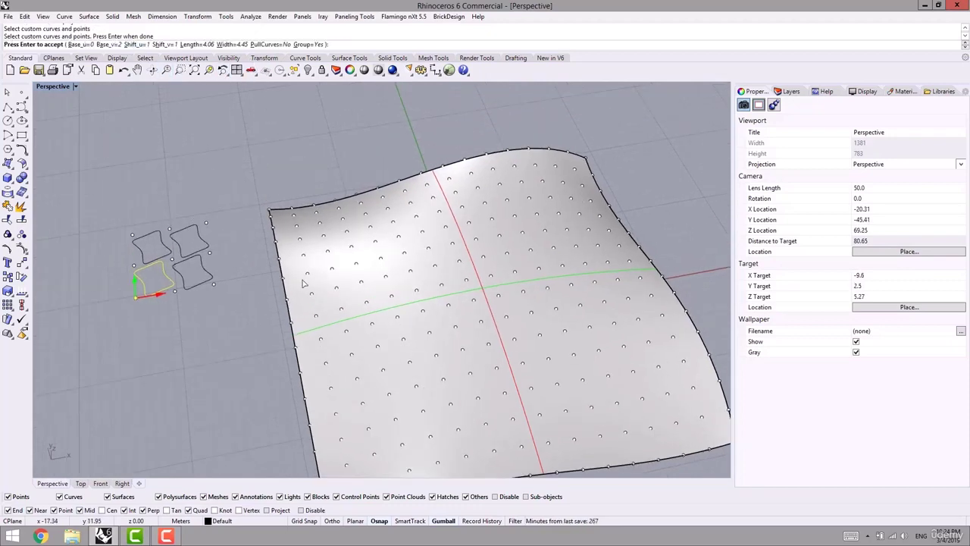
# - Set the Base_v option of the custom paneling to 0
pyautogui.moveTo(304, 283); pyautogui.dragTo(298, 271, button='right')
pyautogui.keyDown('shift'); pyautogui.moveTo(348, 398); pyautogui.dragTo(294, 294, button='right'); pyautogui.keyUp('shift')
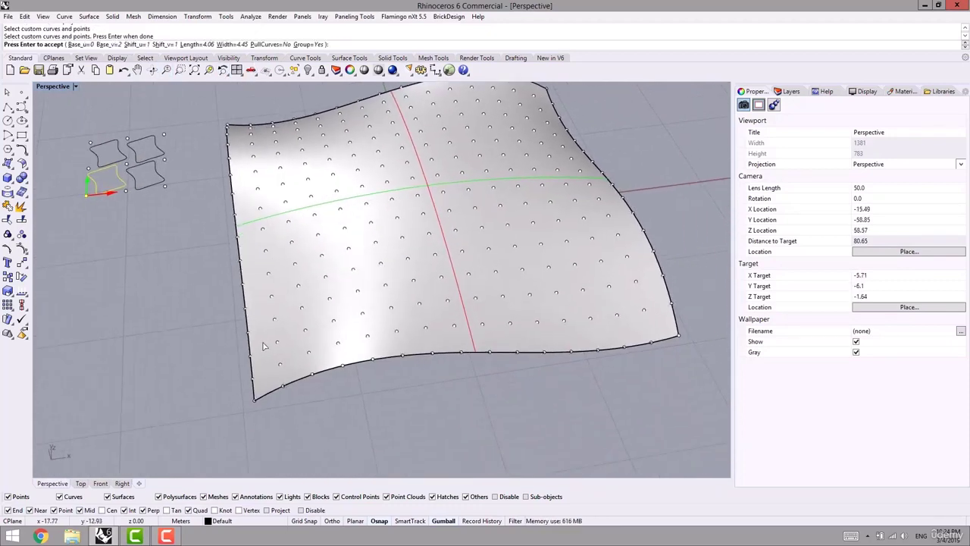
pyautogui.keyDown('shift'); pyautogui.moveTo(431, 293); pyautogui.dragTo(428, 319, button='right'); pyautogui.keyUp('shift')
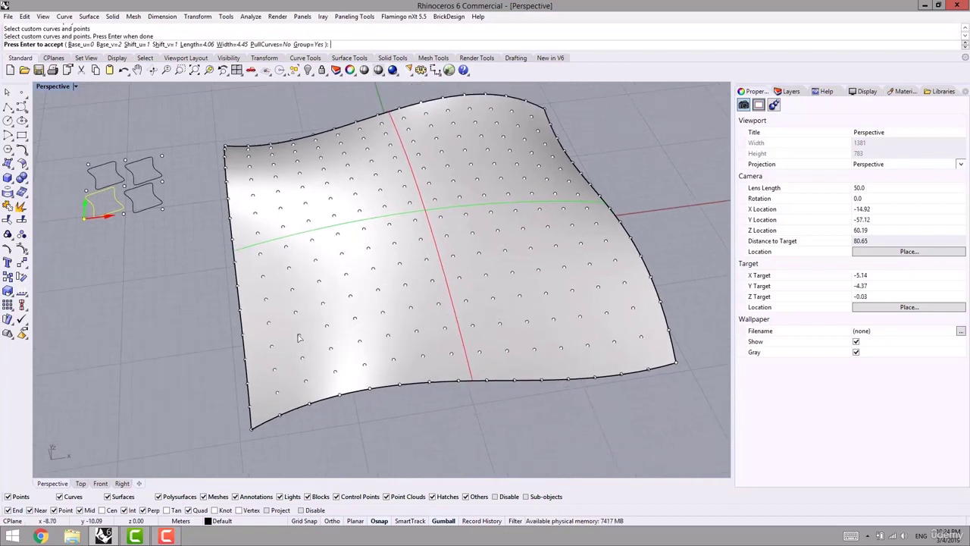
pyautogui.click(106, 45)
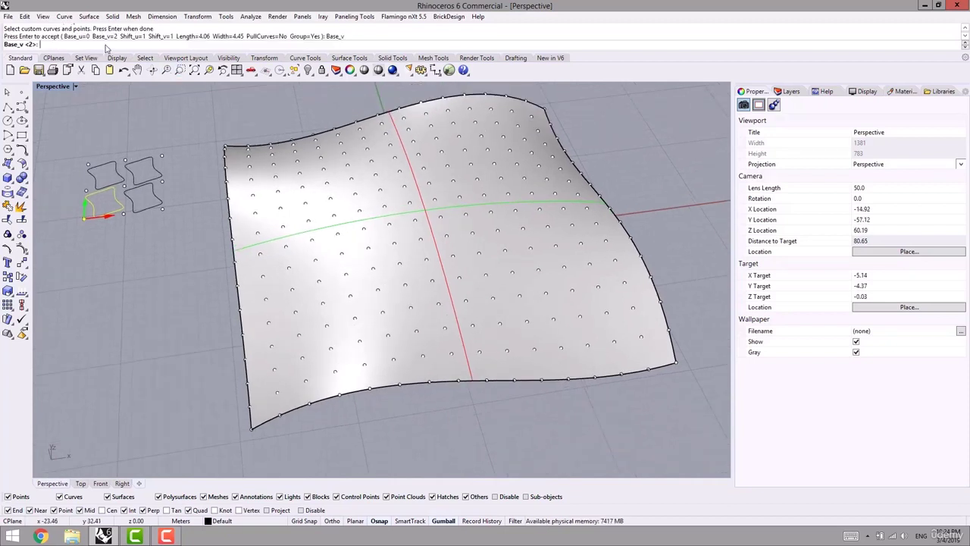
pyautogui.write('0')
pyautogui.press('Return')
# - Set the pattern spacing to Shift_u 2 and Shift_v 3
pyautogui.keyDown('shift'); pyautogui.moveTo(187, 215); pyautogui.dragTo(174, 247, button='right'); pyautogui.keyUp('shift')
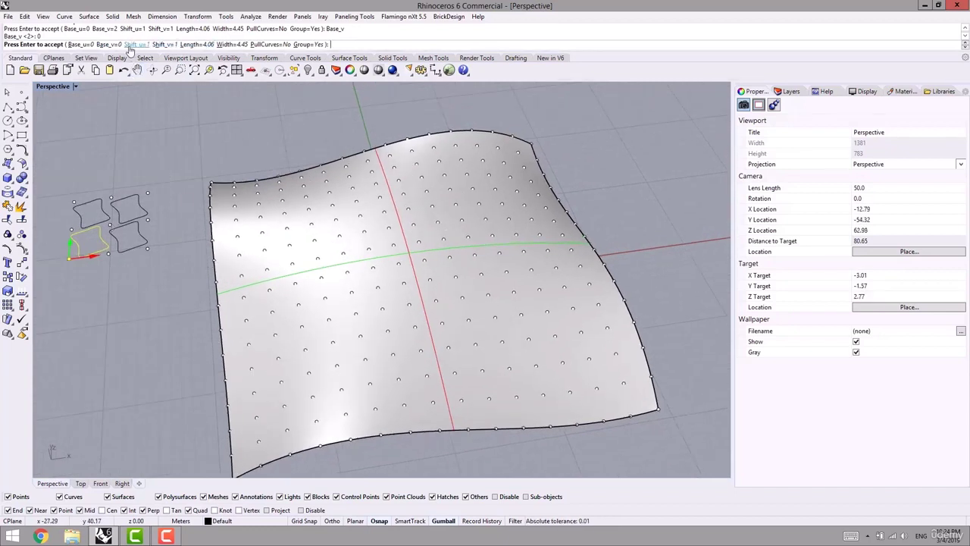
pyautogui.keyDown('shift'); pyautogui.moveTo(161, 291); pyautogui.dragTo(234, 301, button='right'); pyautogui.keyUp('shift')
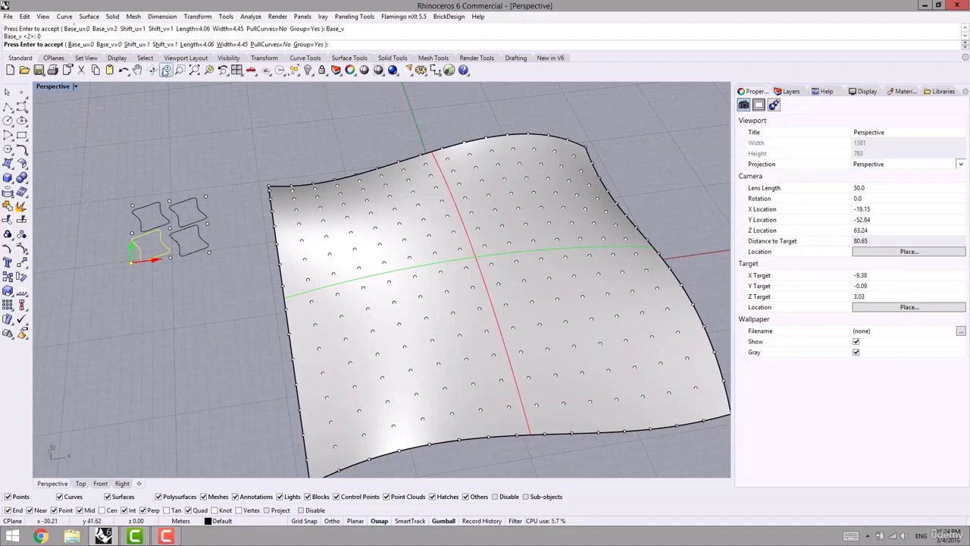
pyautogui.click(137, 45)
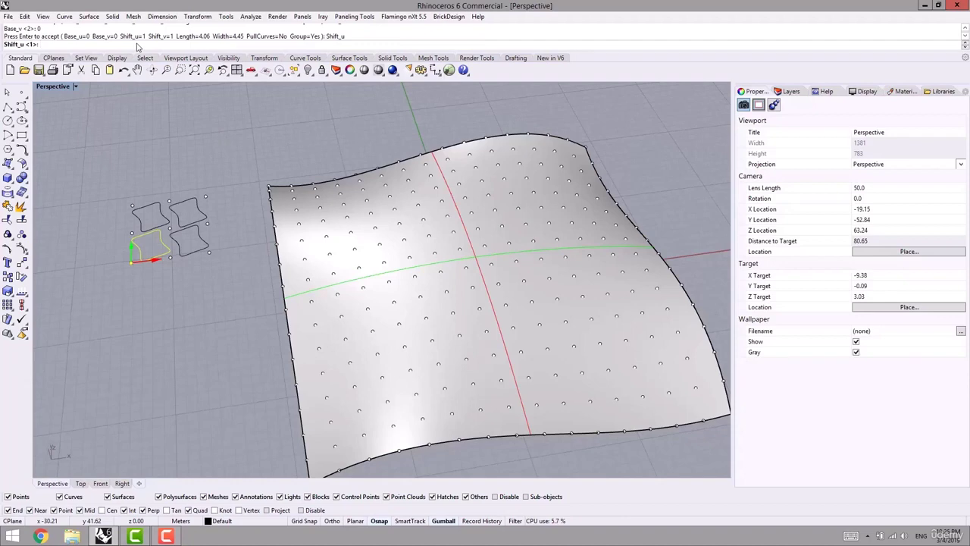
pyautogui.press('Return')
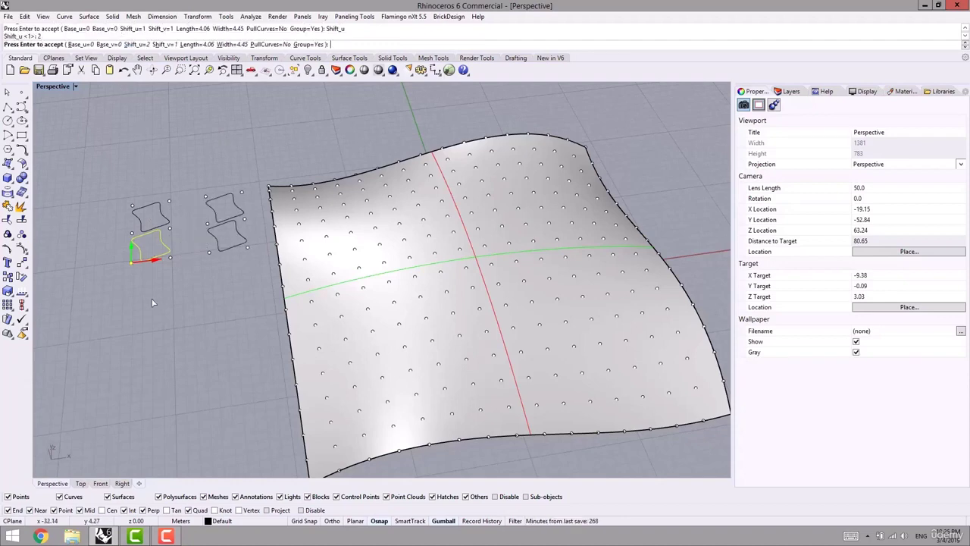
pyautogui.click(164, 45)
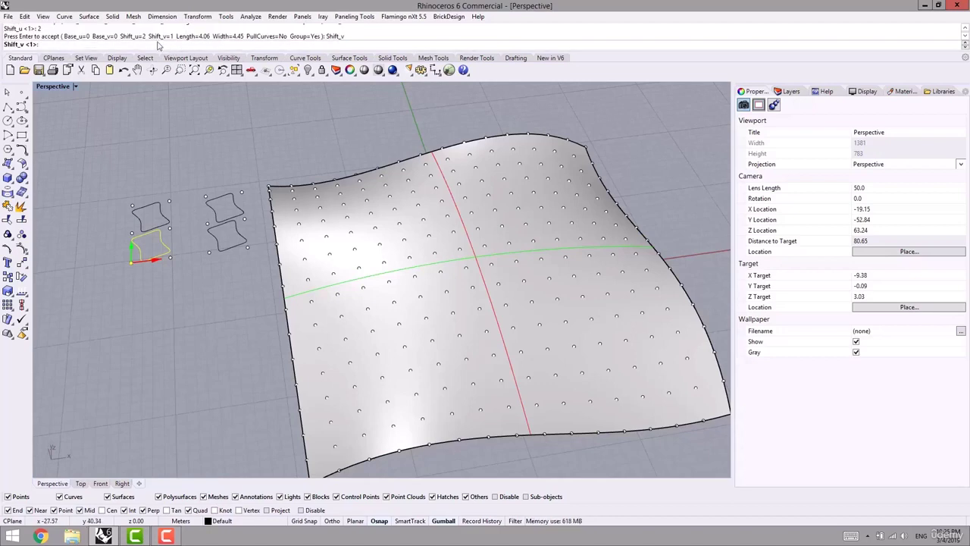
pyautogui.write('3')
pyautogui.press('Return')
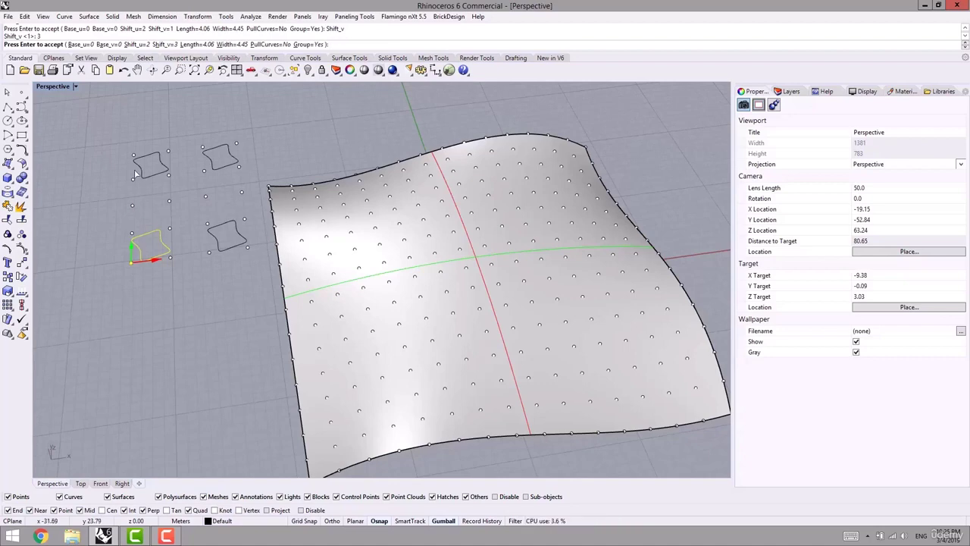
# - Accept the preview to panel the surface with the spaced star curves, and inspect the distribution
pyautogui.scroll(-3, 121, 196)
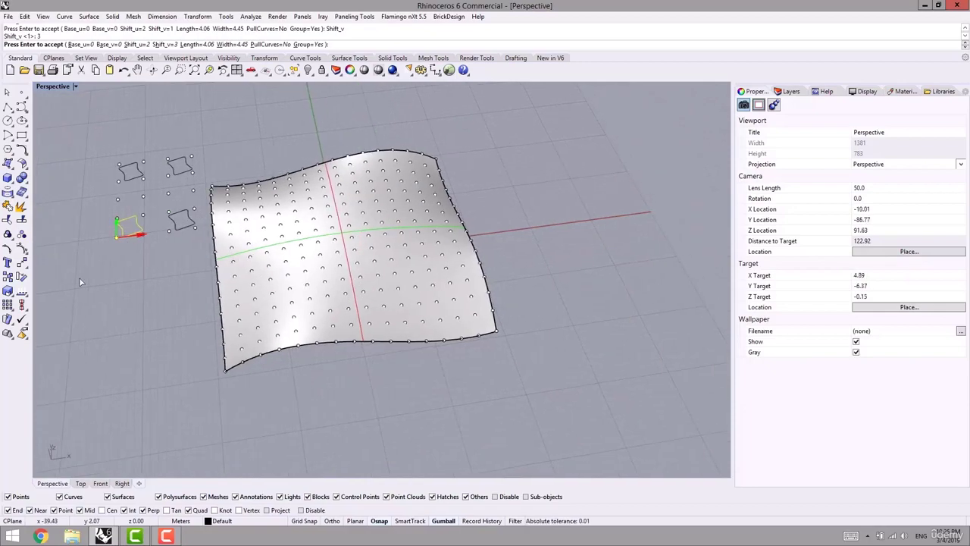
pyautogui.press('Return')
pyautogui.moveTo(81, 282); pyautogui.dragTo(169, 274, button='right')
pyautogui.keyDown('shift'); pyautogui.moveTo(253, 289); pyautogui.dragTo(203, 284, button='right'); pyautogui.keyUp('shift')
pyautogui.moveTo(373, 325); pyautogui.dragTo(531, 405, button='right')
pyautogui.keyDown('shift'); pyautogui.moveTo(267, 203); pyautogui.dragTo(296, 204, button='right'); pyautogui.keyUp('shift')
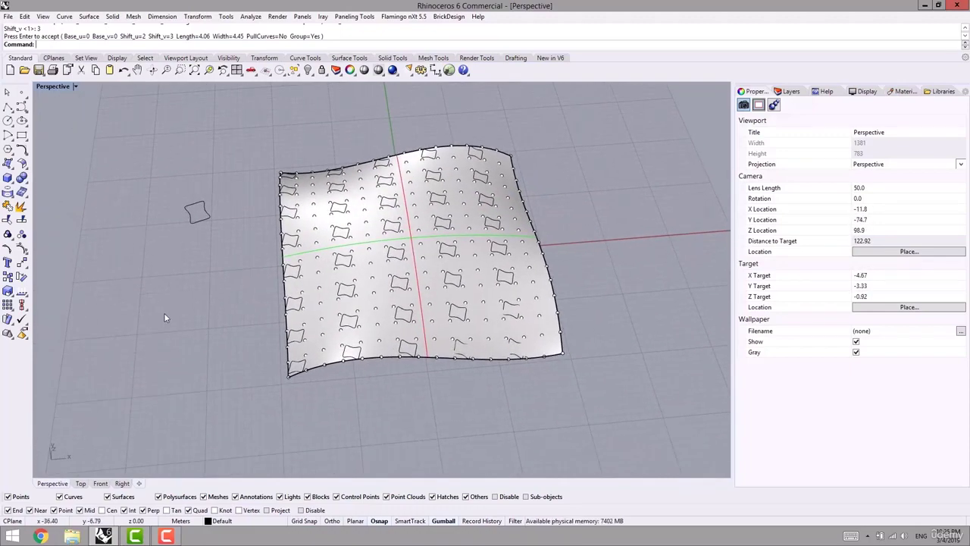
# - Duplicate the star curve to an empty spot in front of the original and rotate the copy 90 degrees
pyautogui.keyDown('shift'); pyautogui.moveTo(189, 275); pyautogui.dragTo(247, 284, button='right'); pyautogui.keyUp('shift')
pyautogui.scroll(2, 253, 227)
pyautogui.moveTo(286, 200); pyautogui.dragTo(250, 237)
pyautogui.moveTo(250, 236); pyautogui.dragTo(252, 305, button='right')
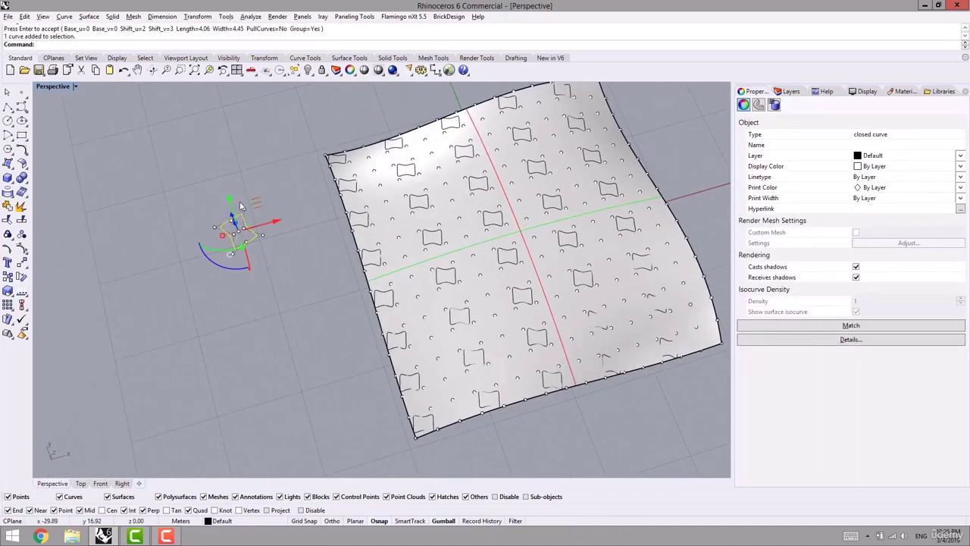
pyautogui.moveTo(241, 207); pyautogui.dragTo(253, 202, button='right')
pyautogui.keyDown('alt'); pyautogui.moveTo(201, 275); pyautogui.dragTo(272, 345); pyautogui.keyUp('alt')
pyautogui.moveTo(274, 414); pyautogui.dragTo(257, 372, button='right')
pyautogui.click(248, 354)
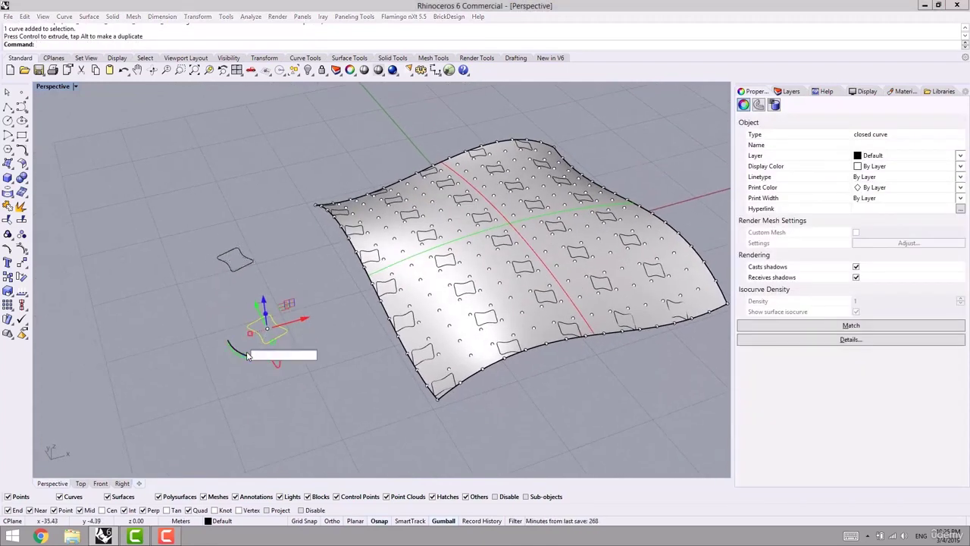
pyautogui.write('90')
pyautogui.press('Return')
pyautogui.click(281, 243)
# - Start Panel Custom 2D again, choosing the surface's point grid and skipping the base surface
pyautogui.keyDown('shift'); pyautogui.moveTo(307, 357); pyautogui.dragTo(229, 362, button='right'); pyautogui.keyUp('shift')
pyautogui.keyDown('shift'); pyautogui.moveTo(310, 282); pyautogui.dragTo(258, 336, button='right'); pyautogui.keyUp('shift')
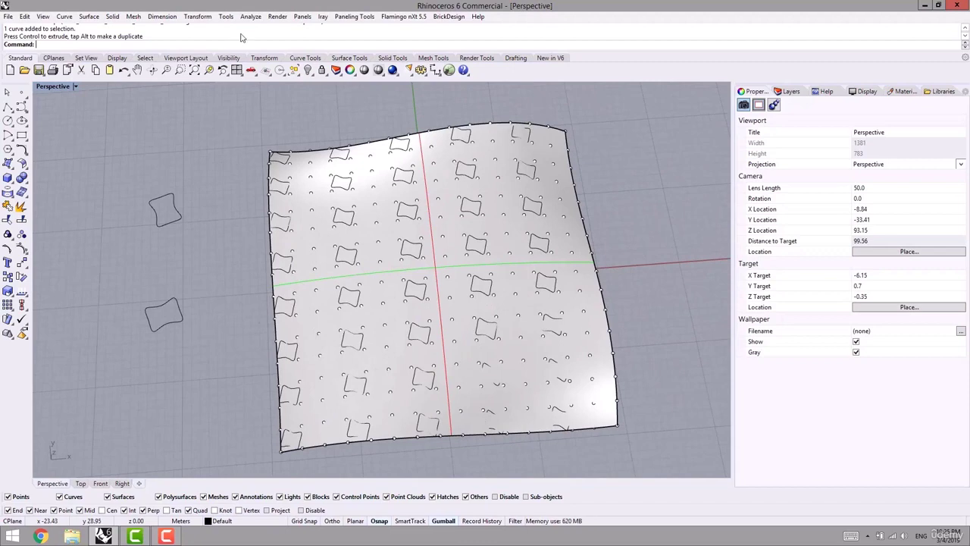
pyautogui.rightClick(312, 36)
pyautogui.click(356, 83)
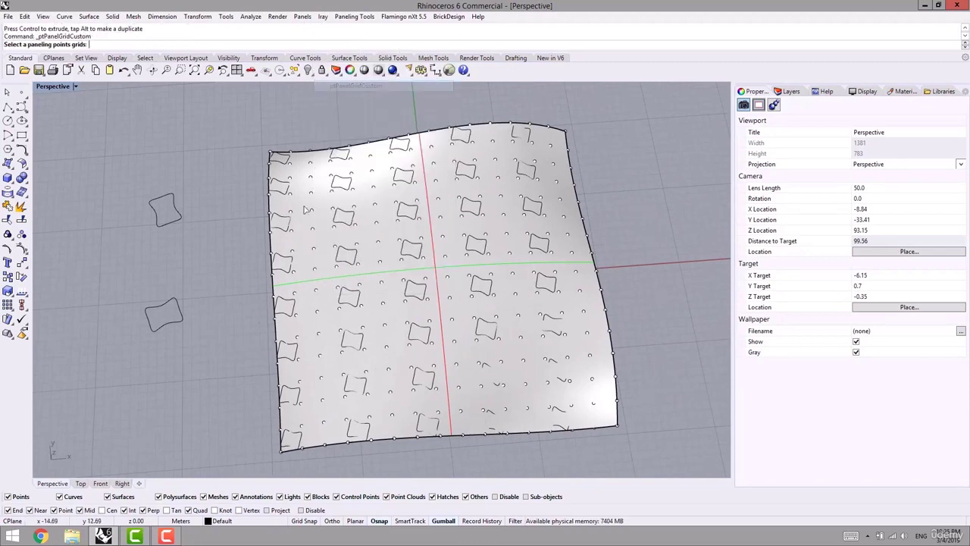
pyautogui.moveTo(306, 209); pyautogui.dragTo(298, 270, button='right')
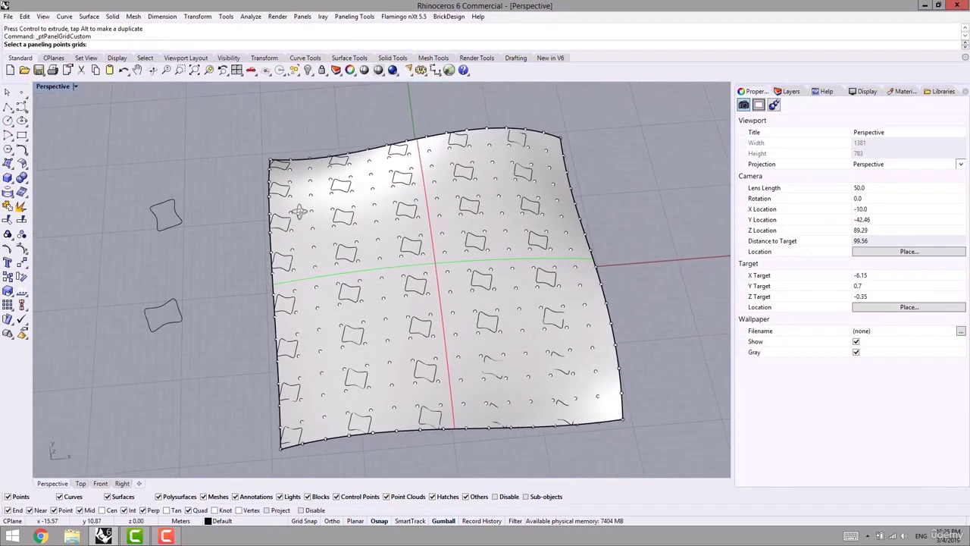
pyautogui.click(312, 252)
pyautogui.moveTo(298, 279); pyautogui.dragTo(310, 294, button='right')
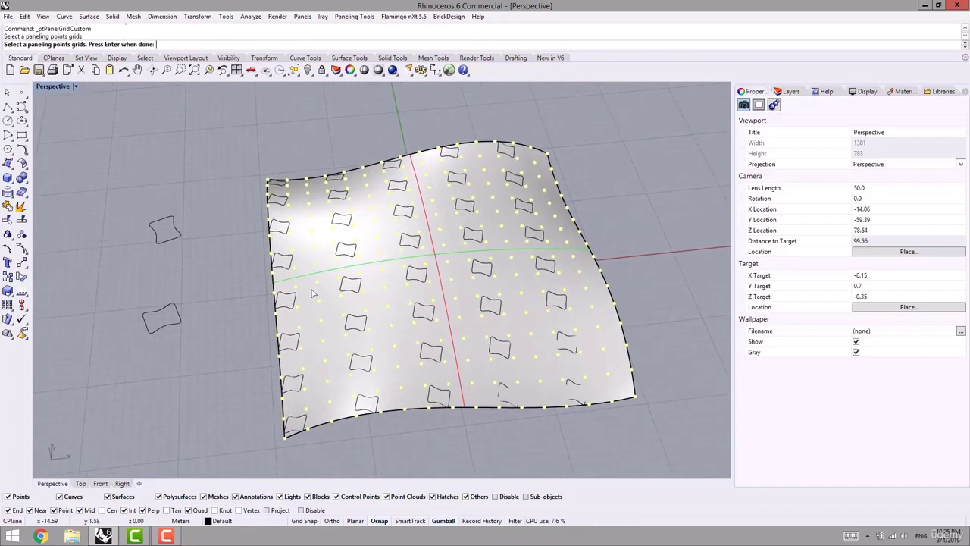
pyautogui.press('Return')
pyautogui.press('Return')
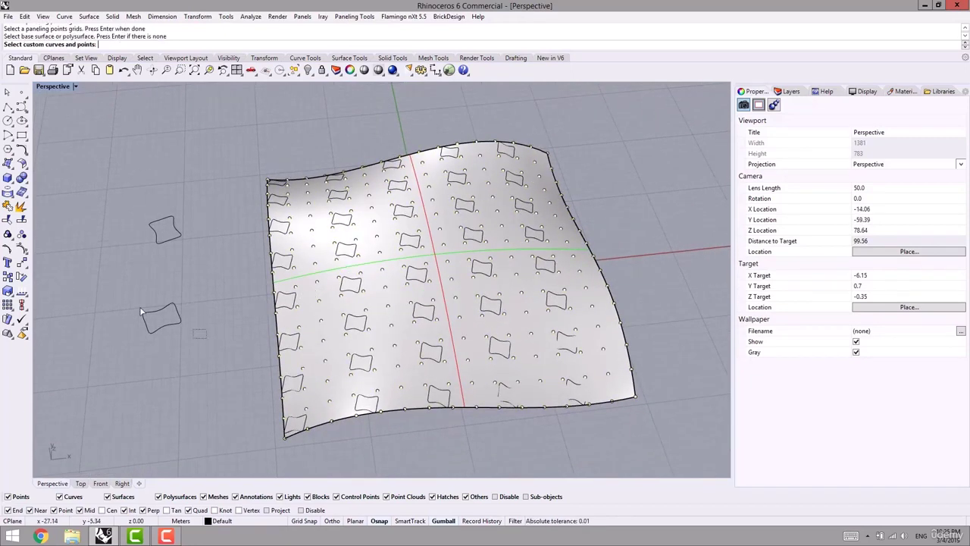
# - Use the rotated copy of the star curve as the custom pattern for Panel Custom 2D
pyautogui.click(142, 311)
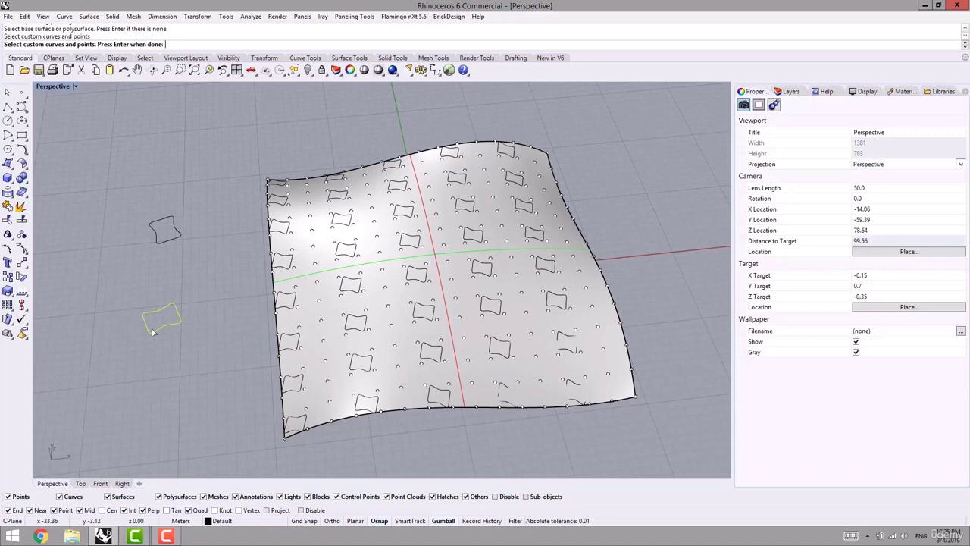
pyautogui.press('Return')
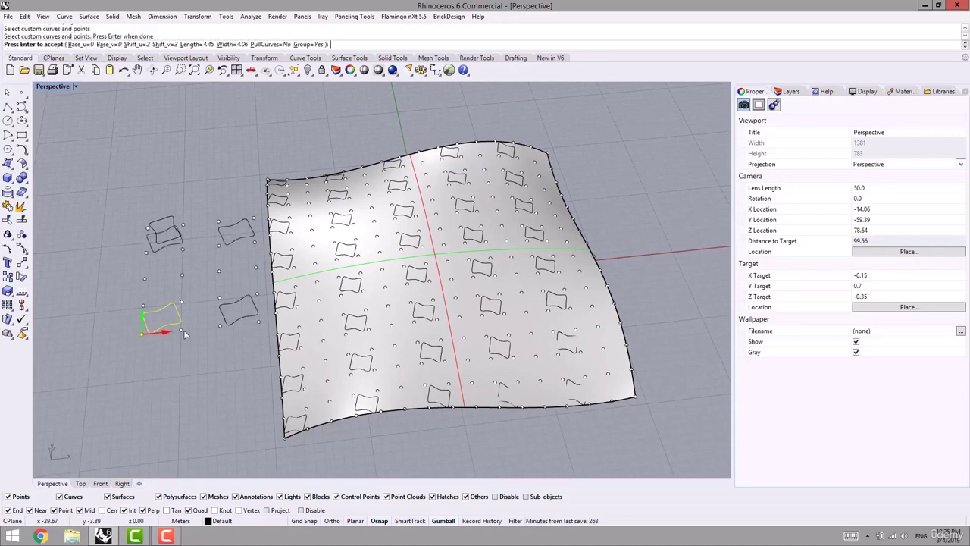
pyautogui.moveTo(195, 287); pyautogui.dragTo(165, 294, button='right')
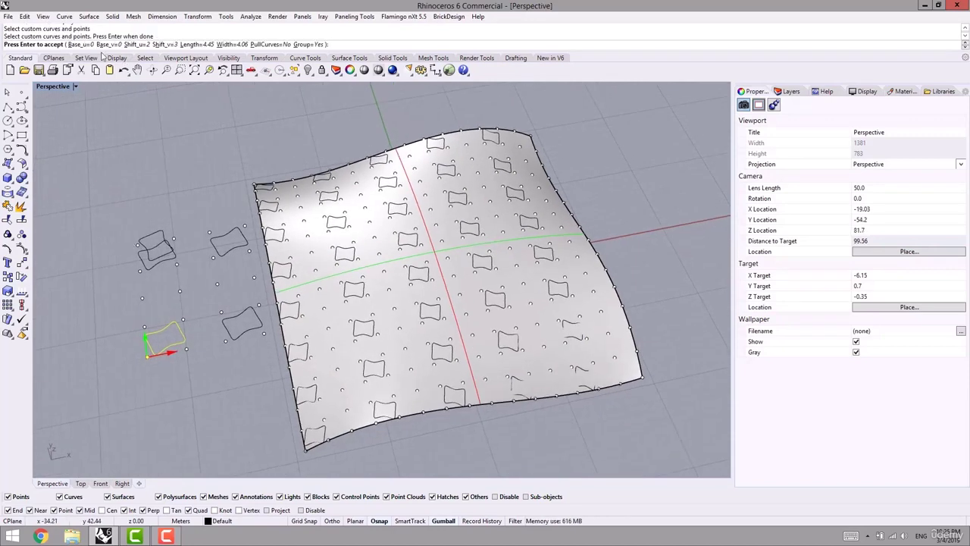
# - Set Base_u and Base_v to 1 and accept the paneling of the rotated star curve
pyautogui.click(78, 45)
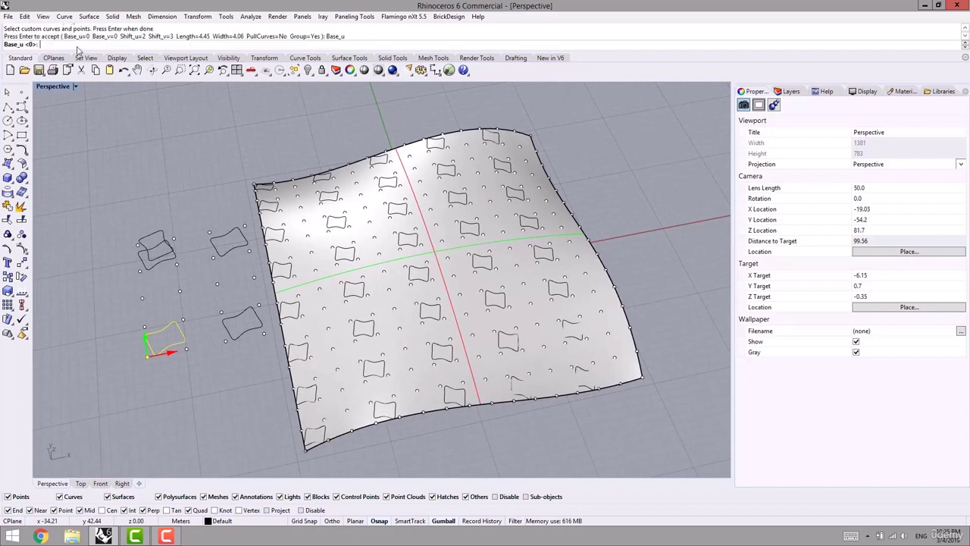
pyautogui.write('1')
pyautogui.press('Return')
pyautogui.click(109, 44)
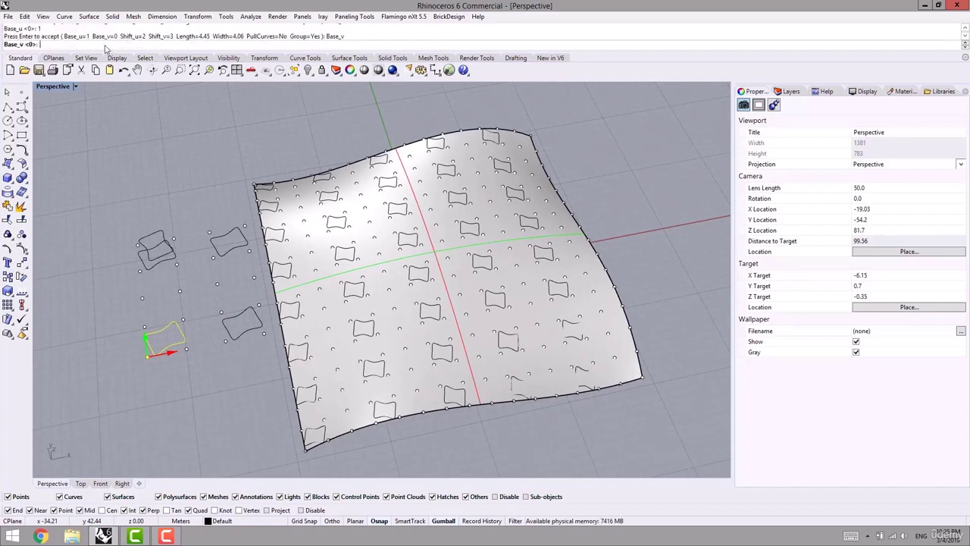
pyautogui.write('1')
pyautogui.press('Return')
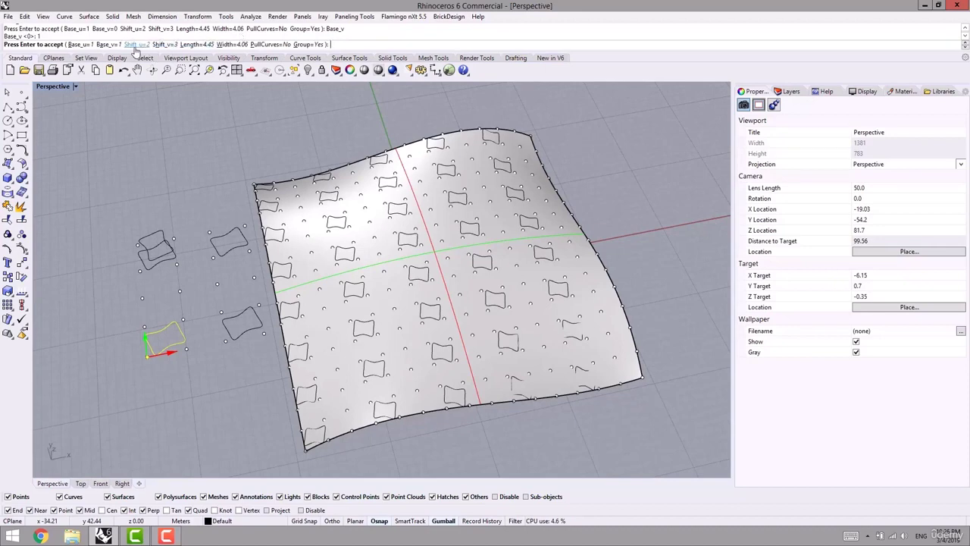
pyautogui.keyDown('shift'); pyautogui.moveTo(210, 230); pyautogui.dragTo(135, 191, button='right'); pyautogui.keyUp('shift')
pyautogui.press('Return')
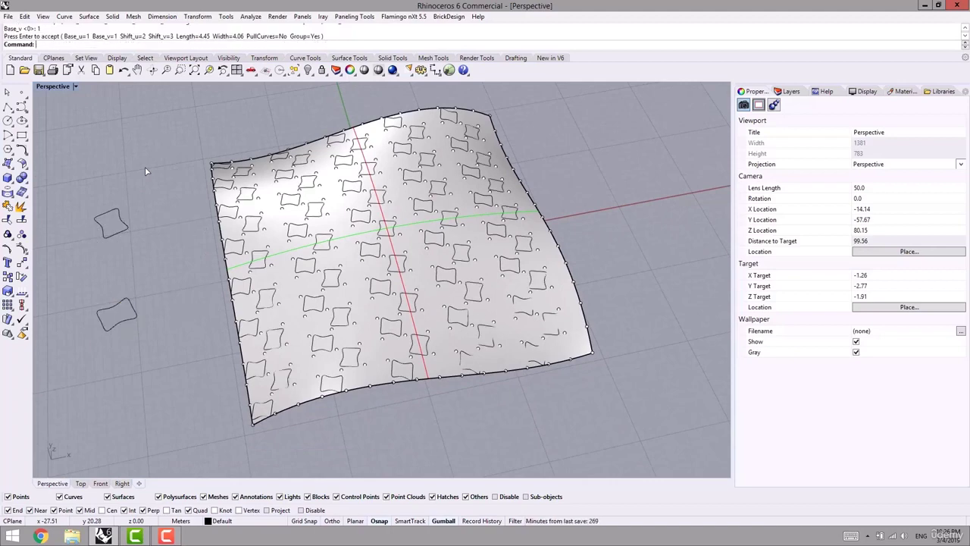
# - Select the newly created panel curves on the surface and move them to Layer 01
pyautogui.keyDown('shift'); pyautogui.moveTo(292, 291); pyautogui.dragTo(320, 295, button='right'); pyautogui.keyUp('shift')
pyautogui.middleClick(250, 315)
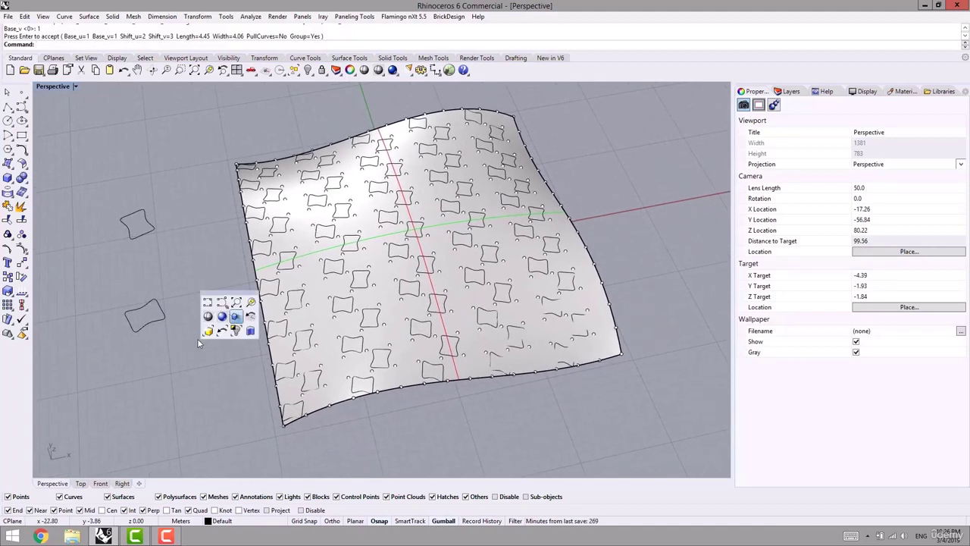
pyautogui.click(208, 333)
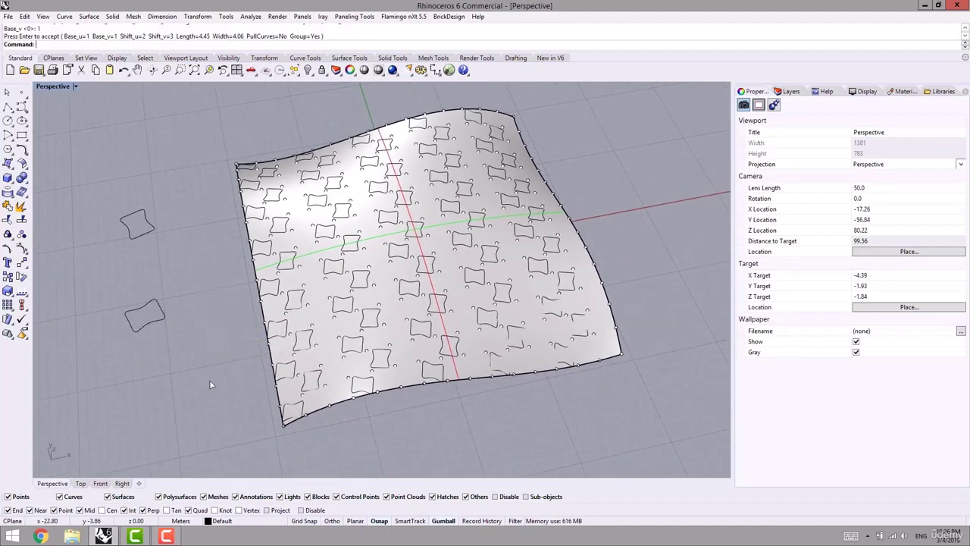
pyautogui.keyDown('shift'); pyautogui.moveTo(225, 462); pyautogui.dragTo(194, 400, button='right'); pyautogui.keyUp('shift')
pyautogui.click(239, 526)
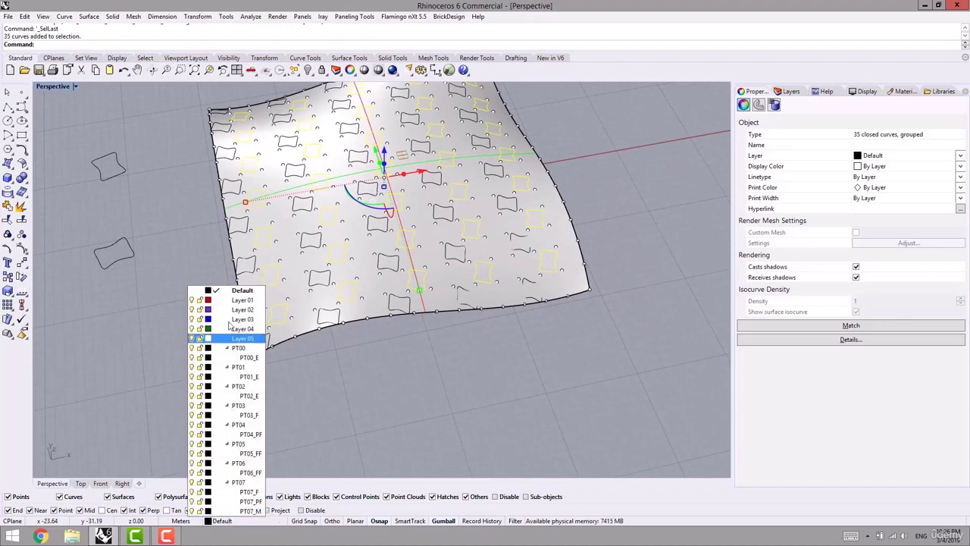
pyautogui.click(246, 301)
pyautogui.click(471, 342)
# - Examine the two alternating curve patterns in Rendered display mode and return the viewport to Shaded
pyautogui.moveTo(471, 342); pyautogui.dragTo(387, 428, button='right')
pyautogui.hotkey('ctrl', 'alt', 'r')
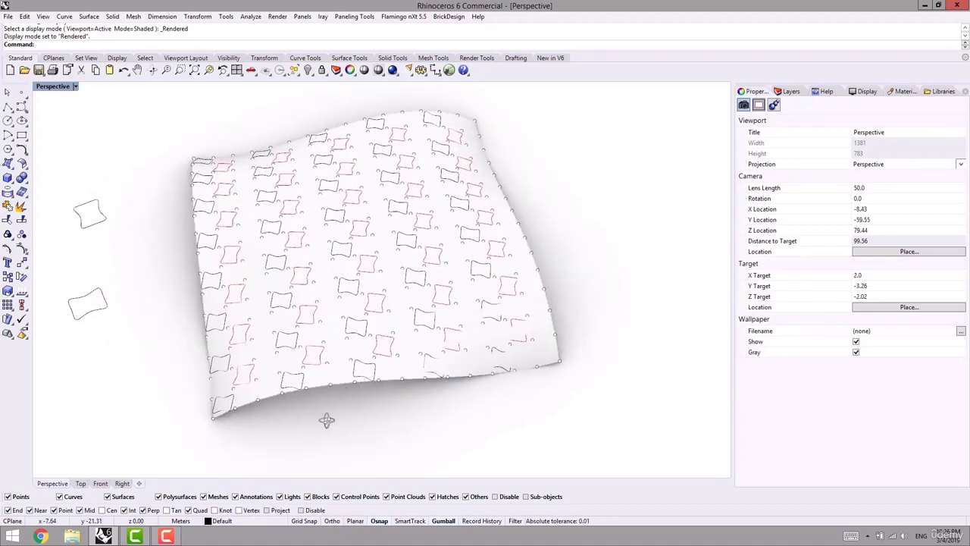
pyautogui.moveTo(325, 417); pyautogui.dragTo(278, 369, button='right')
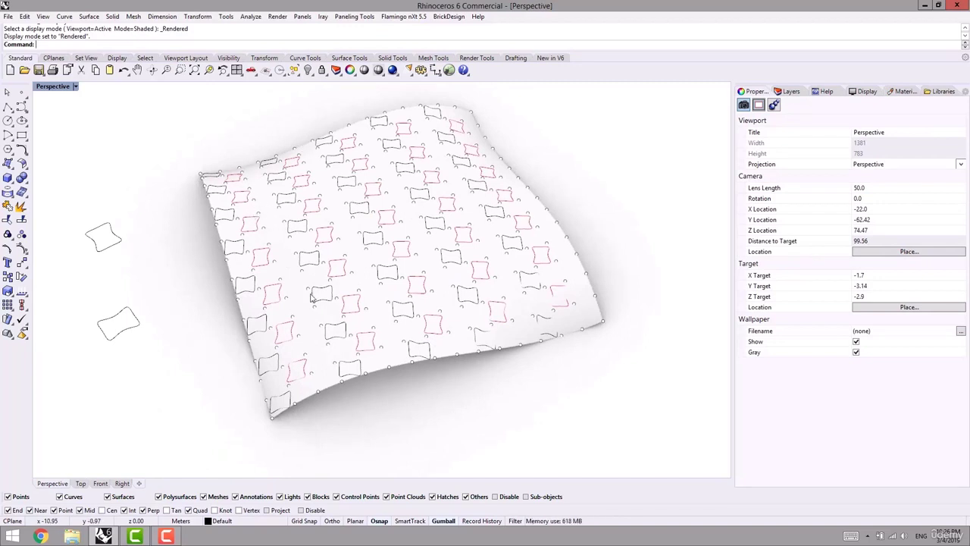
pyautogui.moveTo(253, 323); pyautogui.dragTo(227, 369, button='right')
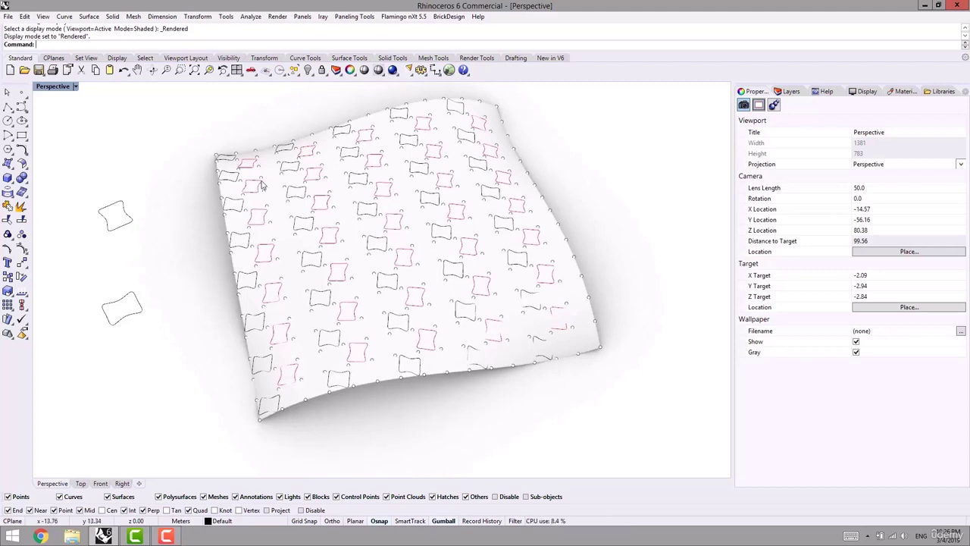
pyautogui.keyDown('shift'); pyautogui.moveTo(376, 238); pyautogui.dragTo(403, 299, button='right'); pyautogui.keyUp('shift')
pyautogui.hotkey('ctrl', 'alt', 's')
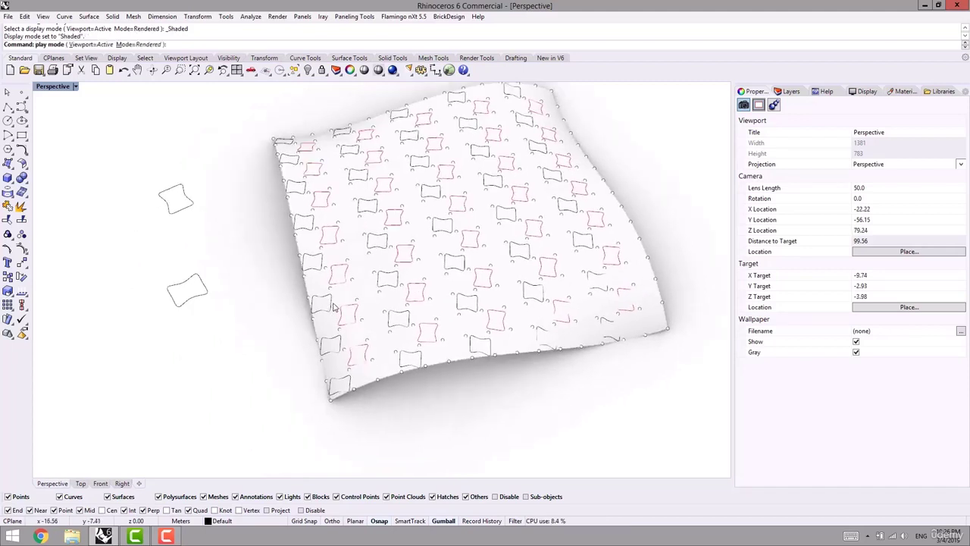
# - Delete the paneled surface, its point grid and all the curves in the model
pyautogui.scroll(-8, 463, 242)
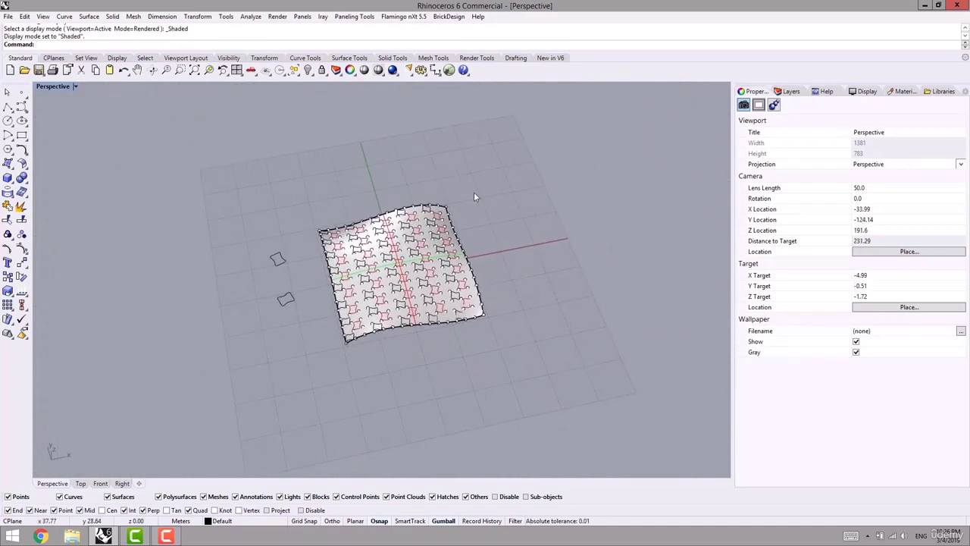
pyautogui.moveTo(512, 173); pyautogui.dragTo(235, 362)
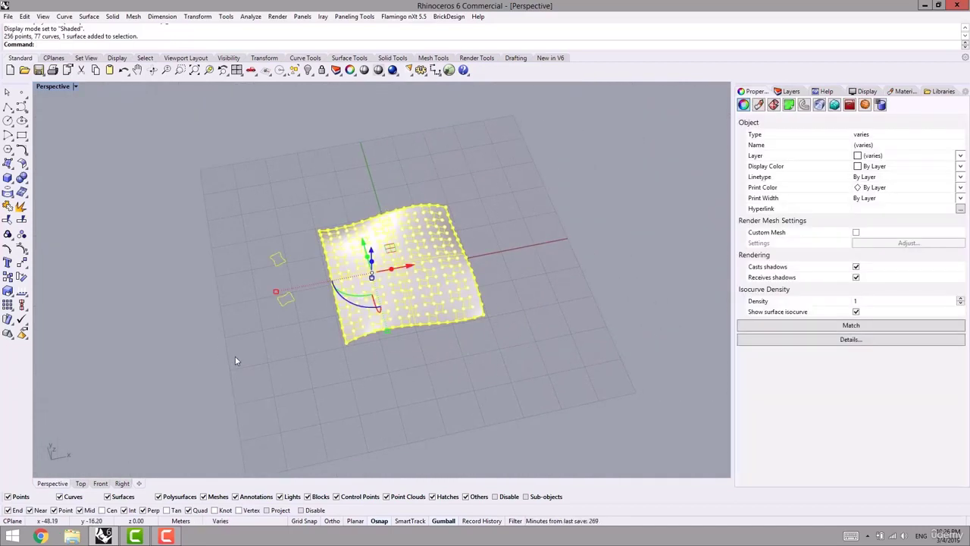
pyautogui.press('Delete')
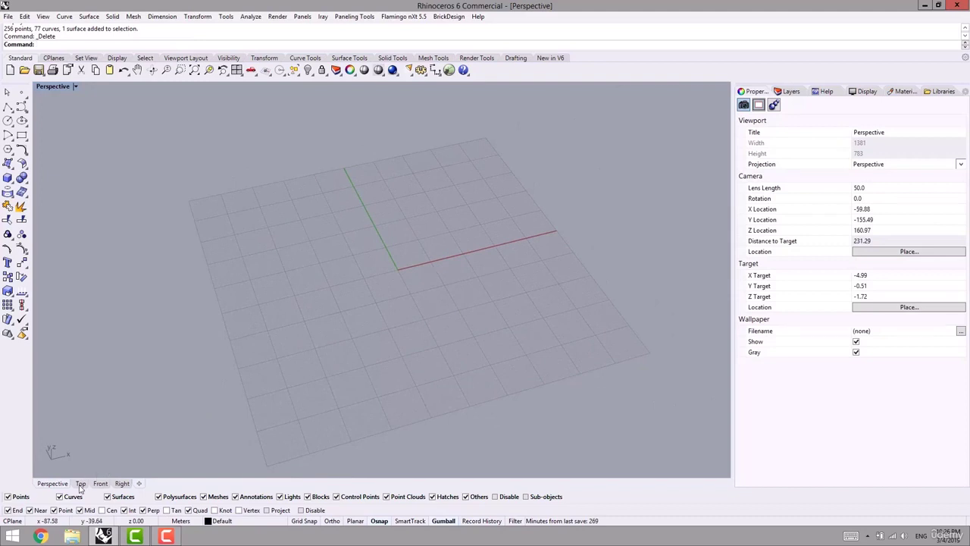
# - Draw an S-shaped interpolated curve through four points along the X axis in the Top view
pyautogui.click(80, 483)
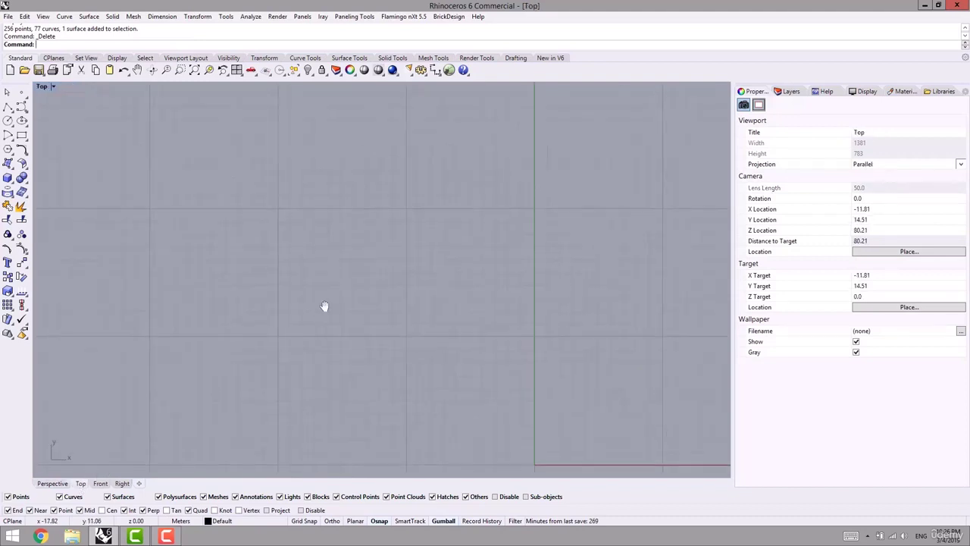
pyautogui.middleClick(200, 379)
pyautogui.click(209, 334)
pyautogui.click(126, 345)
pyautogui.click(208, 312)
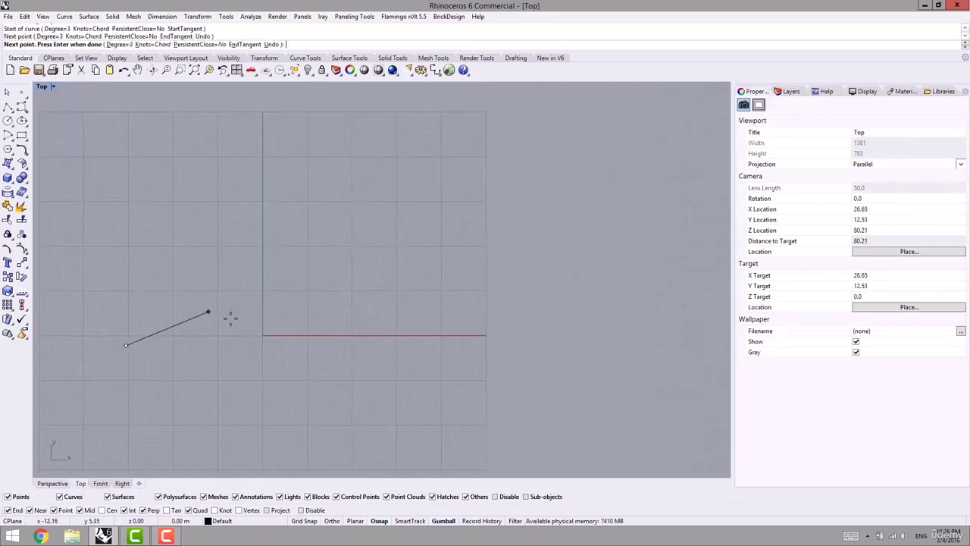
pyautogui.click(335, 359)
pyautogui.click(426, 326)
pyautogui.rightClick(350, 380)
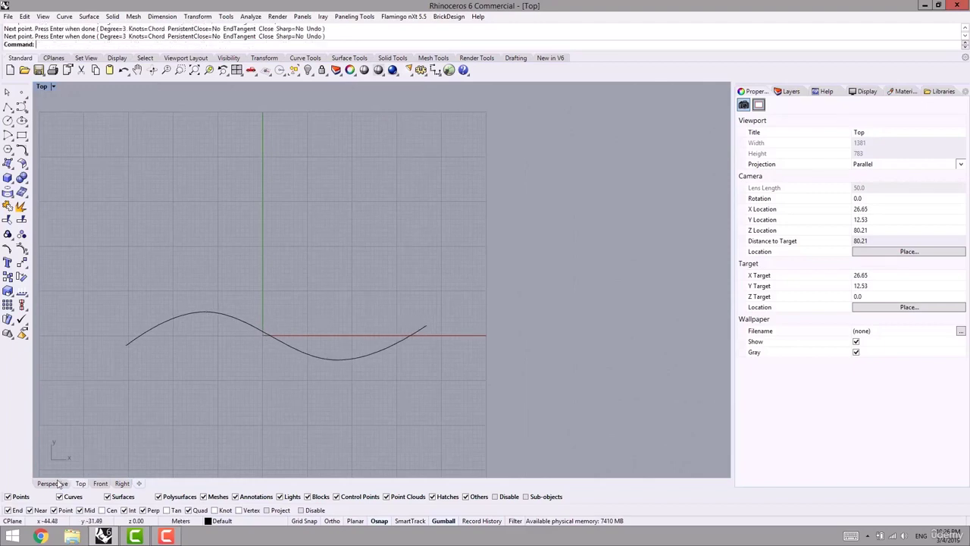
# - In the Perspective view, draw a three-point vertical curve rising from the wavy curve's start, with its middle point about 25 m high
pyautogui.click(59, 482)
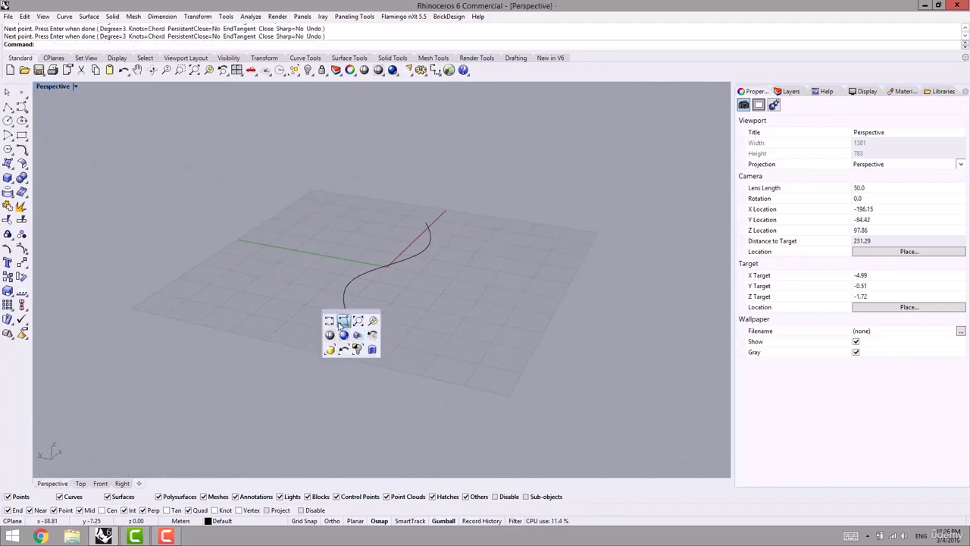
pyautogui.click(344, 320)
pyautogui.click(348, 315)
pyautogui.keyDown('ctrl'); pyautogui.click(349, 315); pyautogui.keyUp('ctrl')
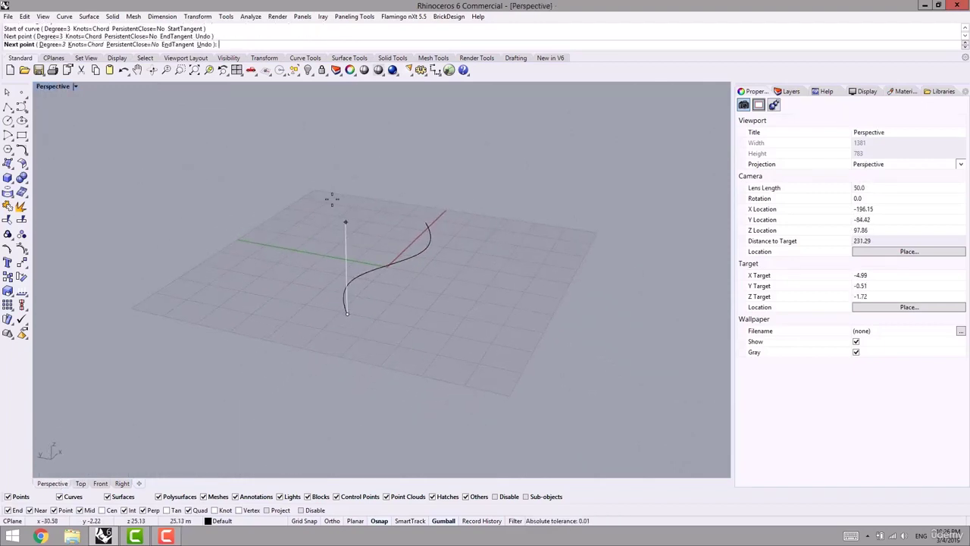
pyautogui.click(342, 157)
pyautogui.press('Return')
pyautogui.moveTo(401, 225); pyautogui.dragTo(317, 230, button='right')
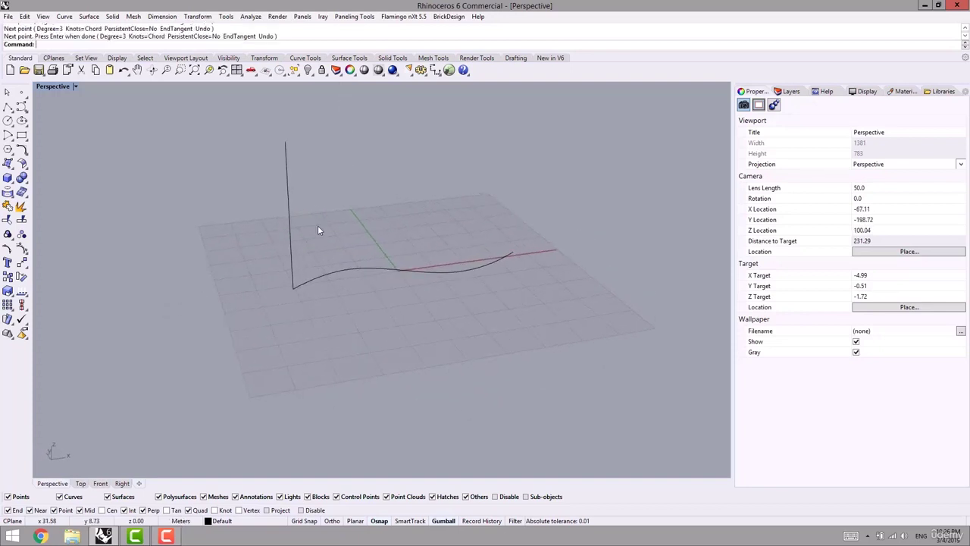
# - Show the vertical curve's control points and shift its second point from the top along Y to bow the curve
pyautogui.click(288, 198)
pyautogui.press('F10')
pyautogui.moveTo(244, 170); pyautogui.dragTo(304, 206)
pyautogui.moveTo(304, 206); pyautogui.dragTo(323, 262, button='right')
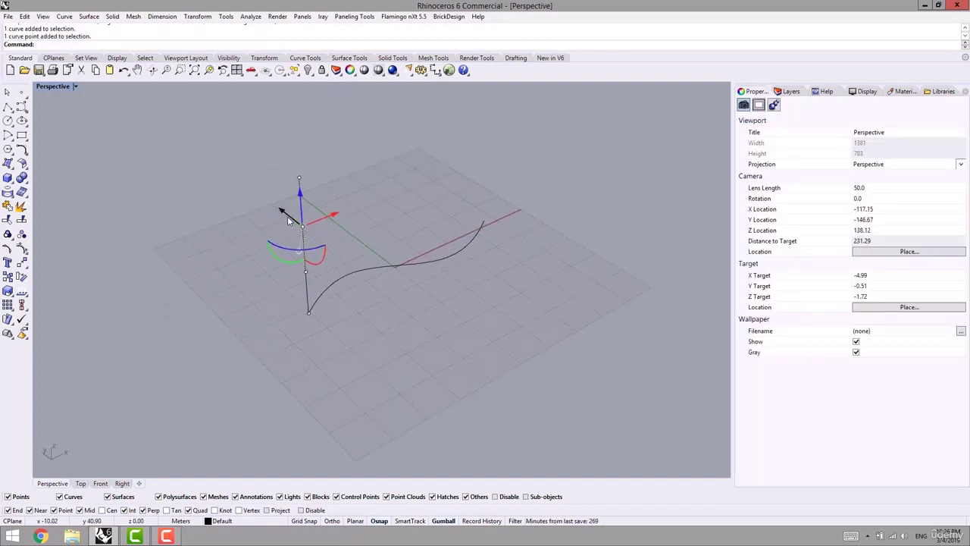
pyautogui.moveTo(288, 220); pyautogui.dragTo(309, 236)
pyautogui.press('Escape')
pyautogui.press('Escape')
# - Create a Sweep1 surface with the wavy curve as rail and the bowed vertical curve as cross section
pyautogui.moveTo(401, 217); pyautogui.dragTo(358, 266, button='right')
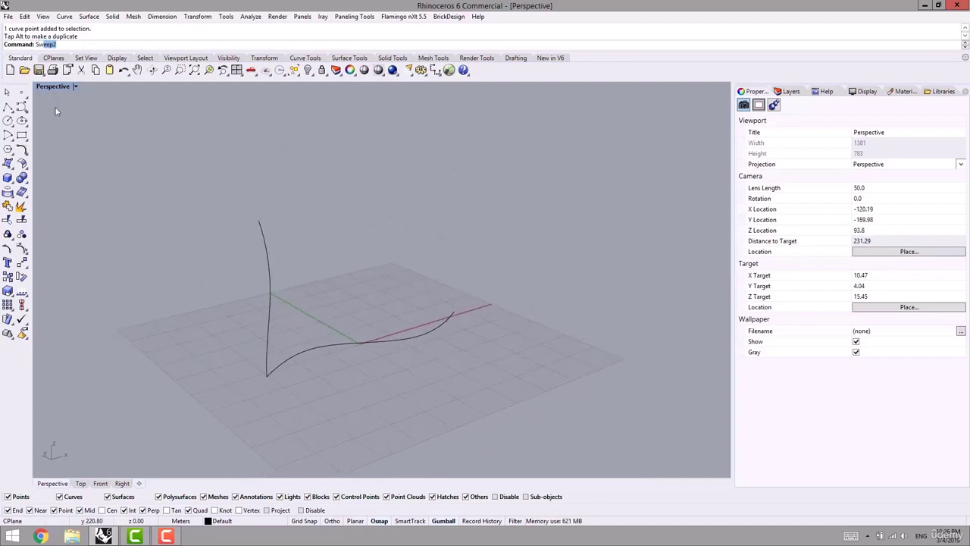
pyautogui.click(53, 69)
pyautogui.click(317, 355)
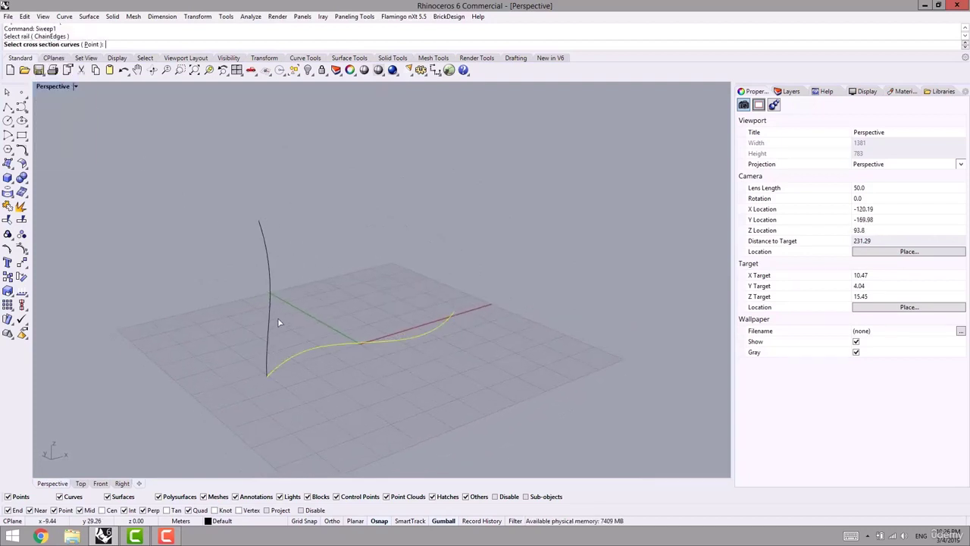
pyautogui.click(266, 296)
pyautogui.moveTo(265, 296); pyautogui.dragTo(220, 315, button='right')
pyautogui.rightClick(320, 275)
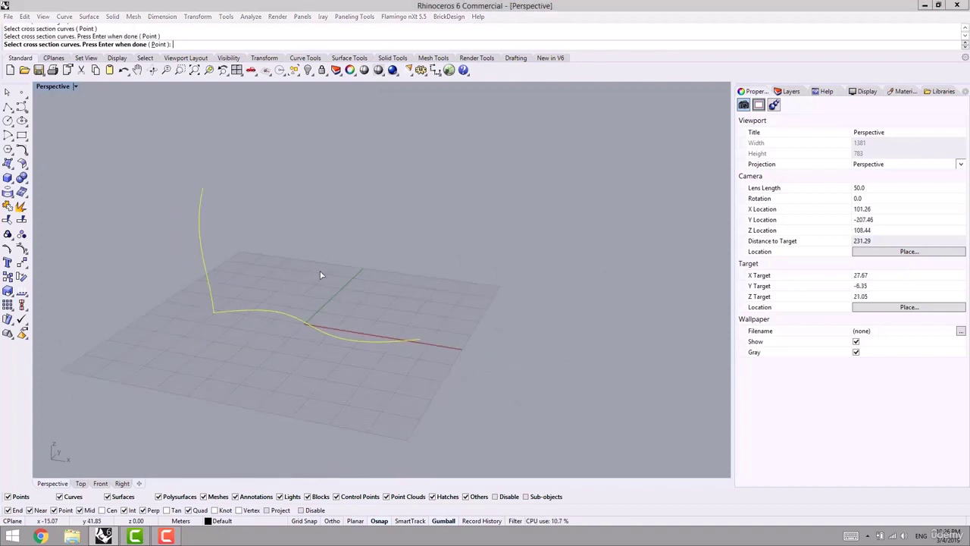
pyautogui.moveTo(321, 275); pyautogui.dragTo(344, 333, button='right')
pyautogui.click(485, 361)
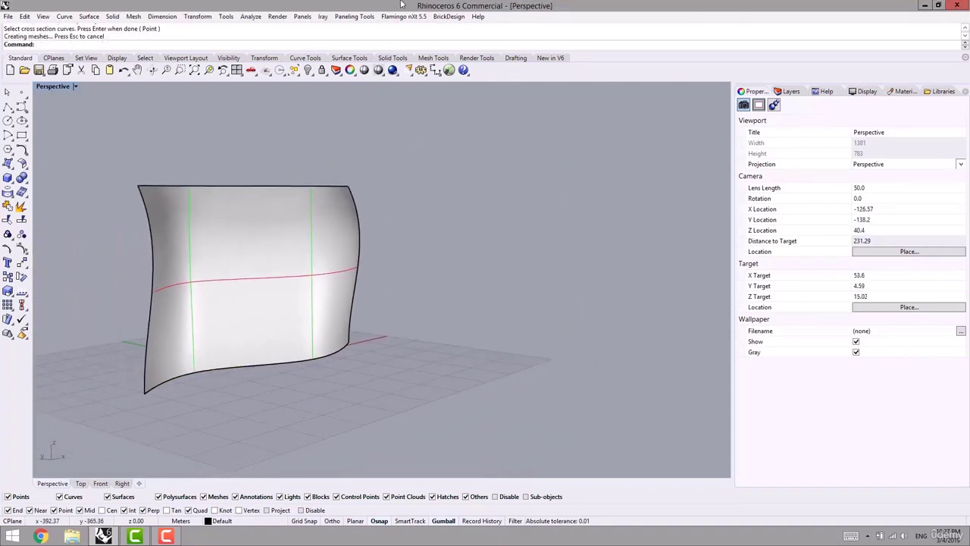
# - Start a Surface Domain Number paneling grid on the swept surface
pyautogui.click(354, 16)
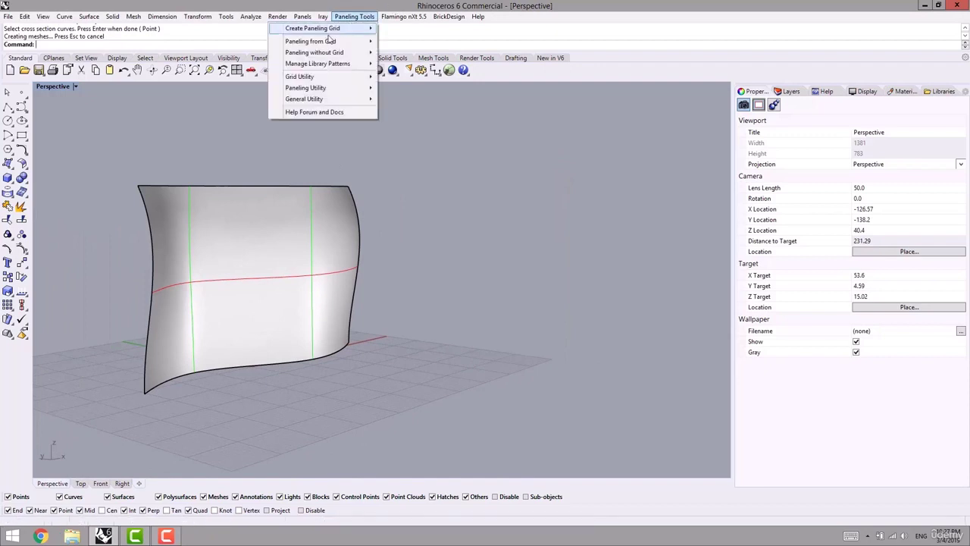
pyautogui.moveTo(315, 32)
pyautogui.click(192, 128)
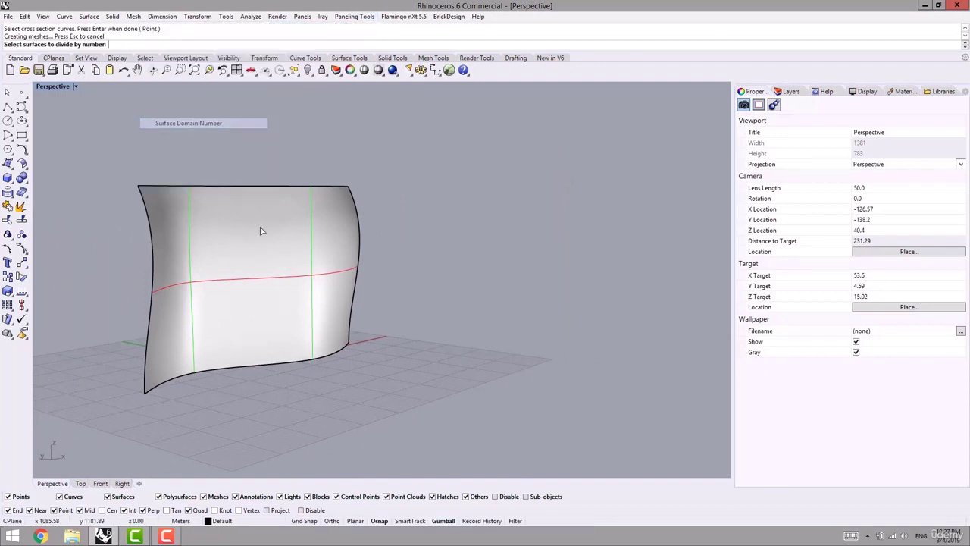
pyautogui.click(266, 232)
pyautogui.keyDown('shift'); pyautogui.moveTo(371, 266); pyautogui.dragTo(256, 285, button='right'); pyautogui.keyUp('shift')
pyautogui.press('Return')
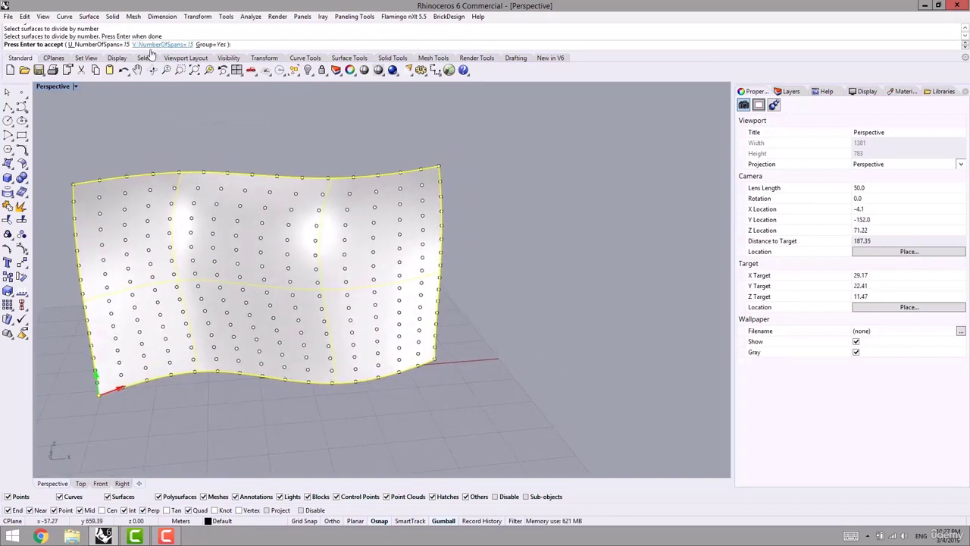
# - Set the grid to 20 spans in U and 18 spans in V, and accept it
pyautogui.keyDown('shift'); pyautogui.moveTo(195, 289); pyautogui.dragTo(271, 295, button='right'); pyautogui.keyUp('shift')
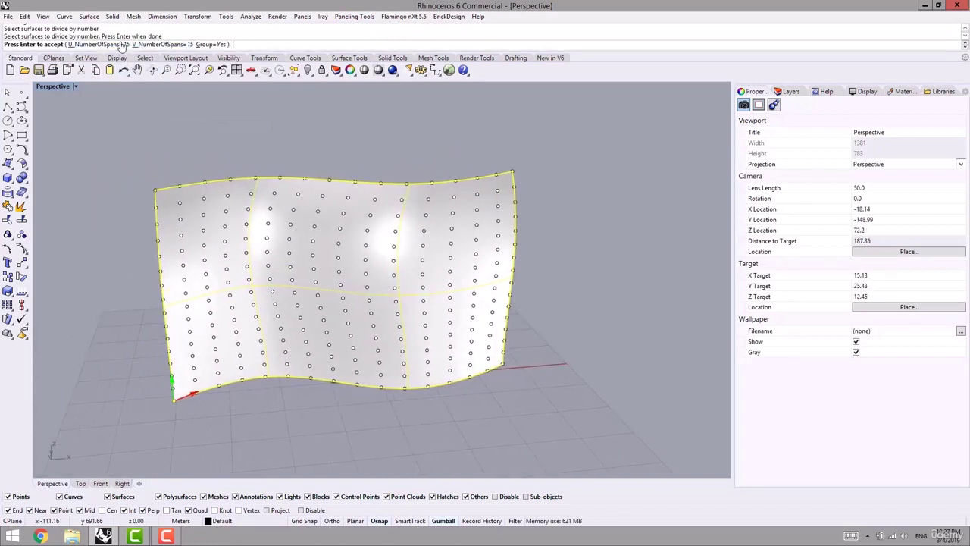
pyautogui.click(101, 45)
pyautogui.write('20')
pyautogui.press('Return')
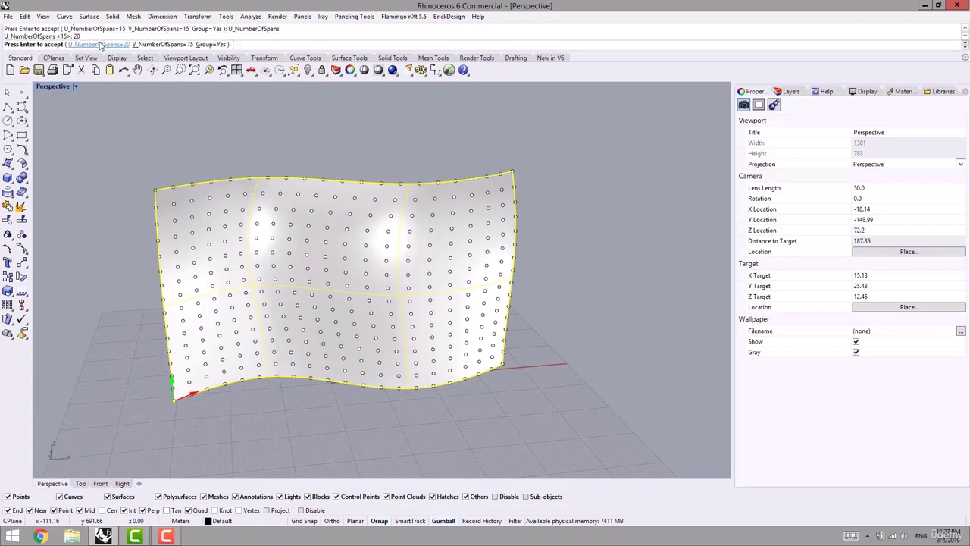
pyautogui.write('18')
pyautogui.press('Return')
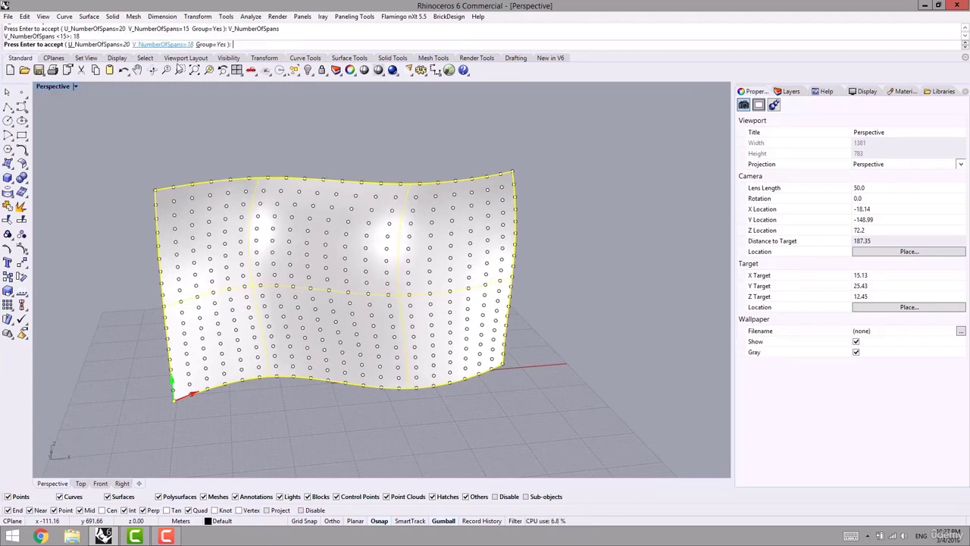
pyautogui.press('Return')
# - In the Top view, draw a square about 11.6 m wide from its center, in the empty area below the wavy wall
pyautogui.hotkey('ctrl', 'F1')
pyautogui.click(25, 141)
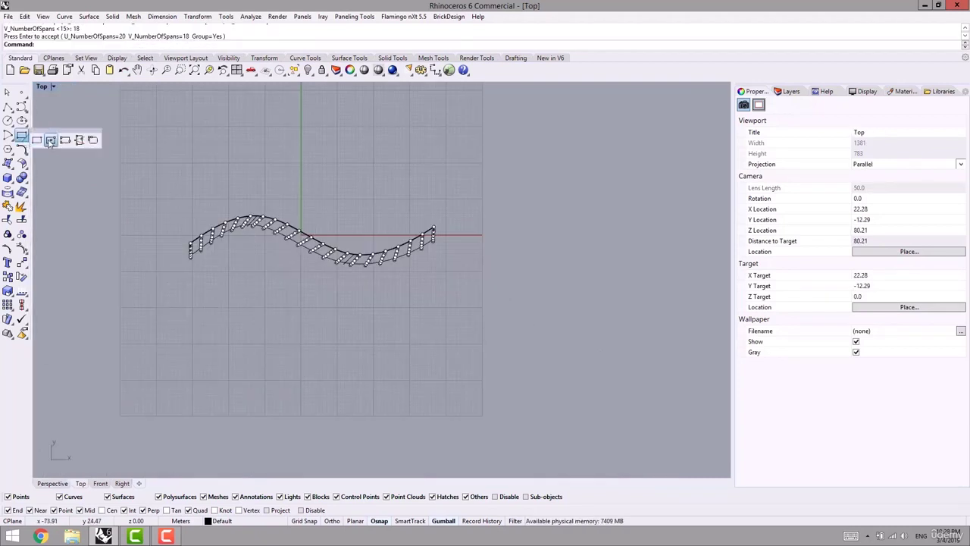
pyautogui.click(51, 141)
pyautogui.moveTo(213, 325); pyautogui.dragTo(221, 338, button='right')
pyautogui.scroll(6, 221, 345)
pyautogui.click(221, 369)
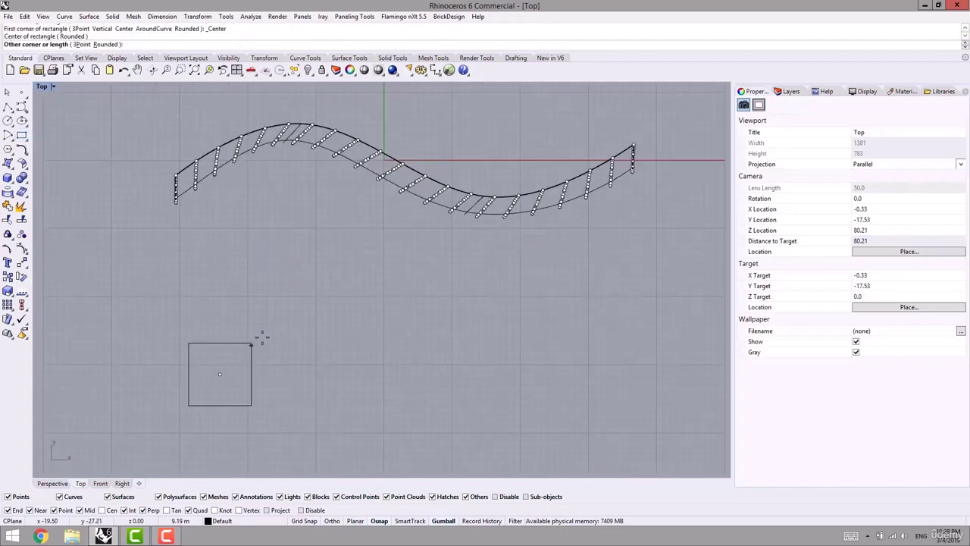
pyautogui.click(259, 335)
pyautogui.moveTo(258, 356); pyautogui.dragTo(318, 347, button='right')
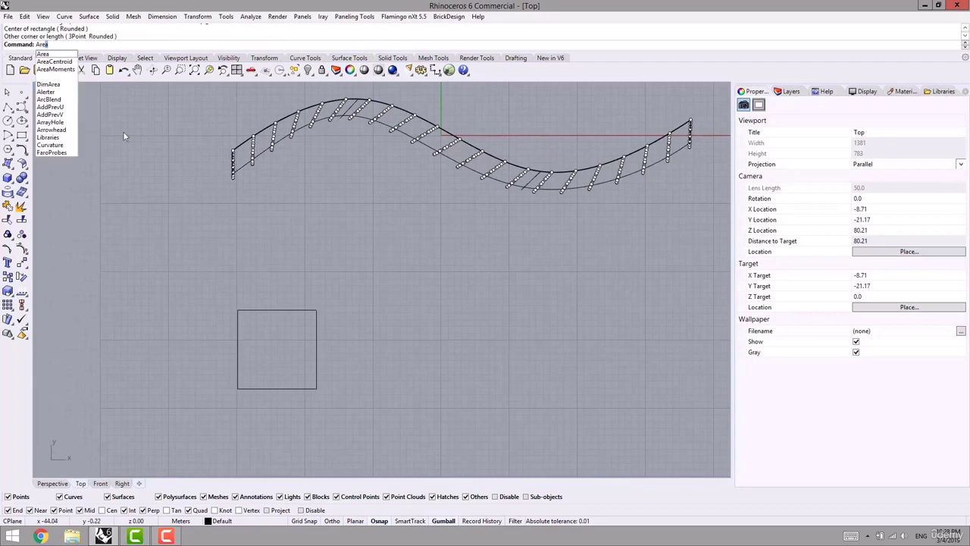
# - Mark the square's area centroid with AreaCentroid
pyautogui.click(62, 64)
pyautogui.moveTo(293, 333); pyautogui.dragTo(287, 350)
pyautogui.rightClick(283, 361)
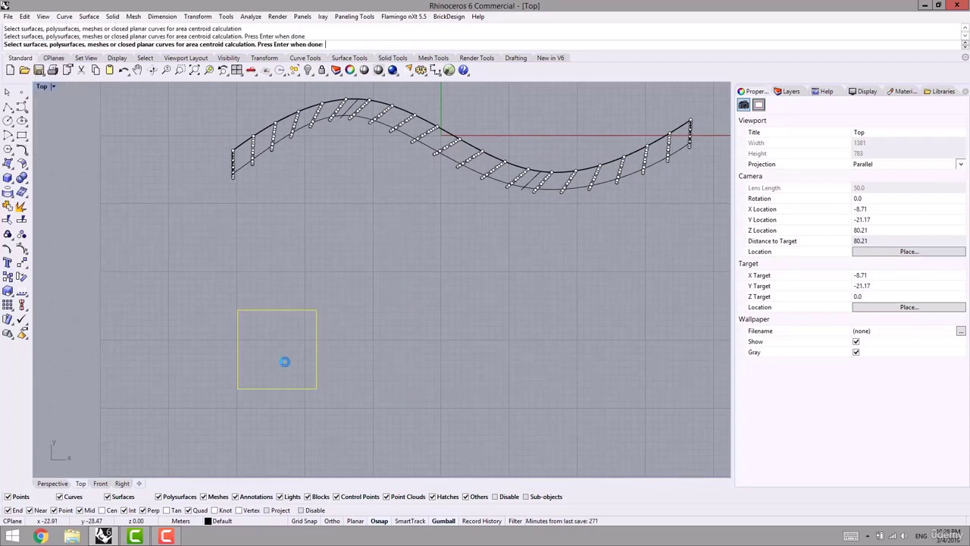
pyautogui.moveTo(312, 376); pyautogui.dragTo(349, 376, button='right')
pyautogui.scroll(4, 312, 369)
pyautogui.moveTo(375, 317); pyautogui.dragTo(342, 291, button='right')
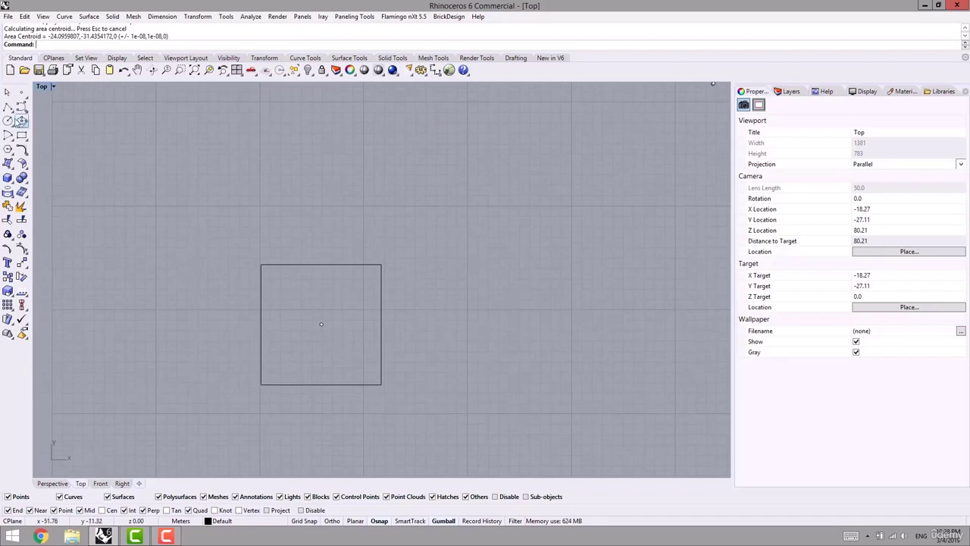
# - Draw a circle of about 2.8 m radius centered on the midpoint of the square's upper edge
pyautogui.click(8, 121)
pyautogui.click(322, 264)
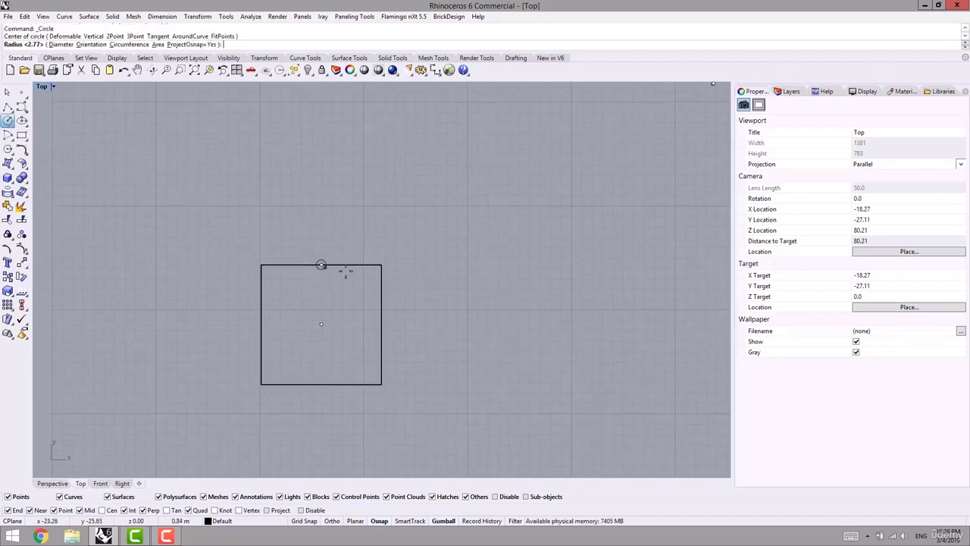
pyautogui.click(352, 280)
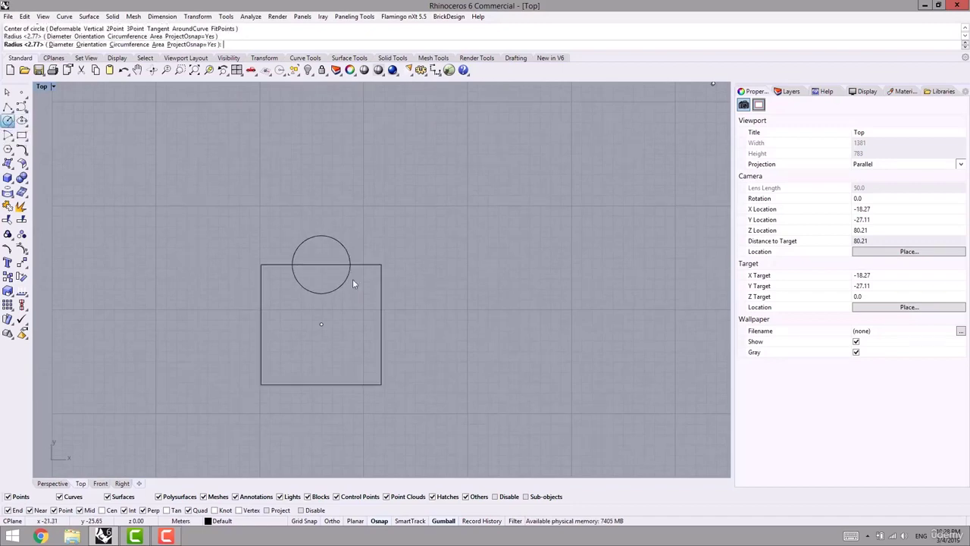
pyautogui.moveTo(318, 258); pyautogui.dragTo(346, 249, button='right')
# - Polar-array the circle around the square's centroid with 4 items over 360 degrees
pyautogui.click(325, 272)
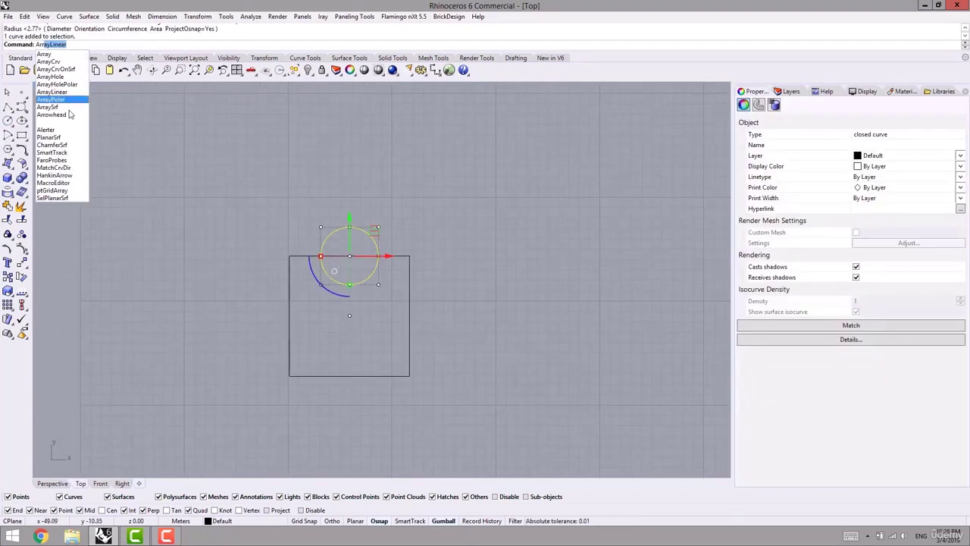
pyautogui.click(73, 102)
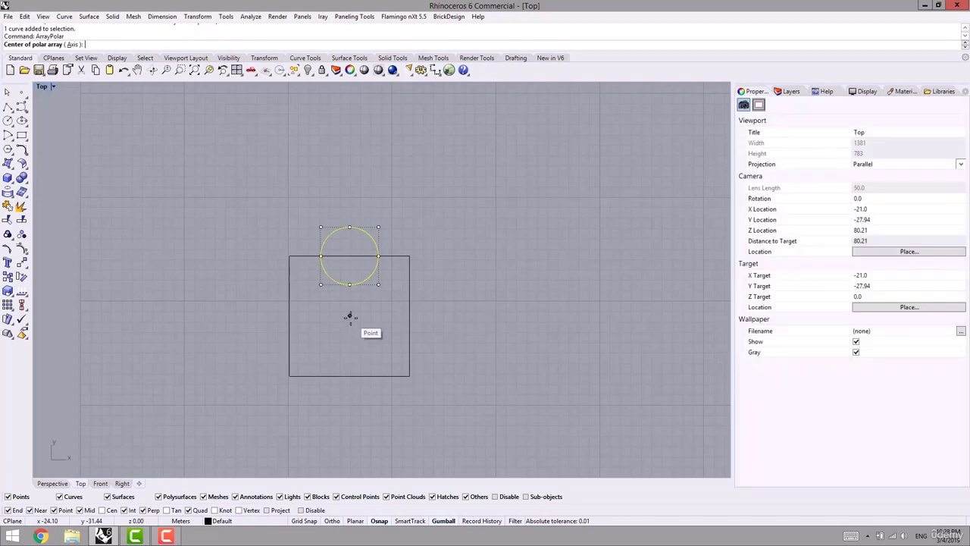
pyautogui.click(349, 316)
pyautogui.moveTo(306, 298); pyautogui.dragTo(283, 303, button='right')
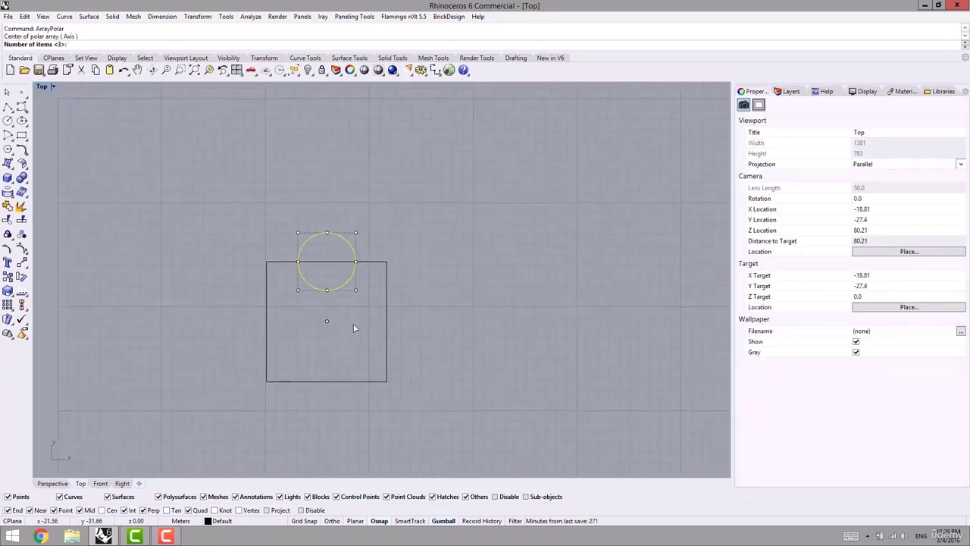
pyautogui.write('4')
pyautogui.press('Return')
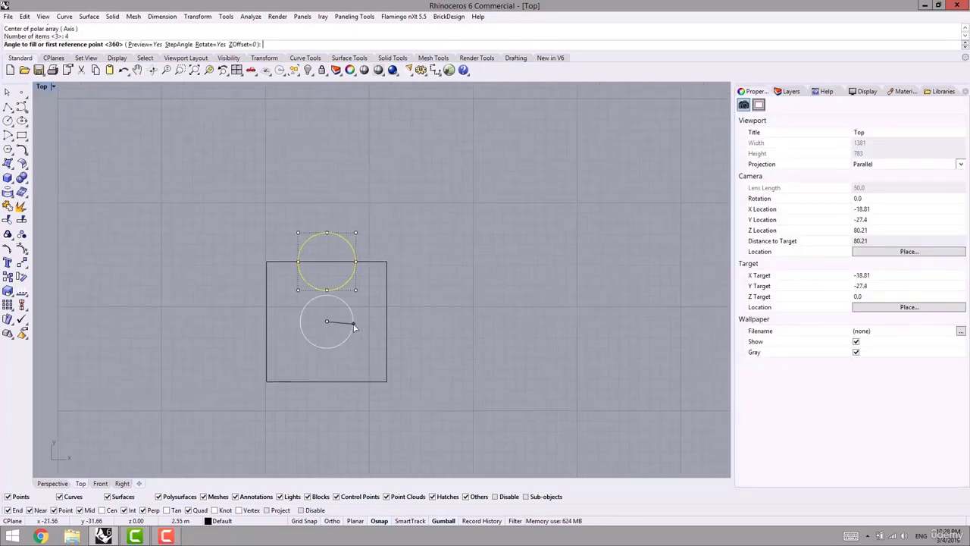
pyautogui.press('Return')
pyautogui.press('Return')
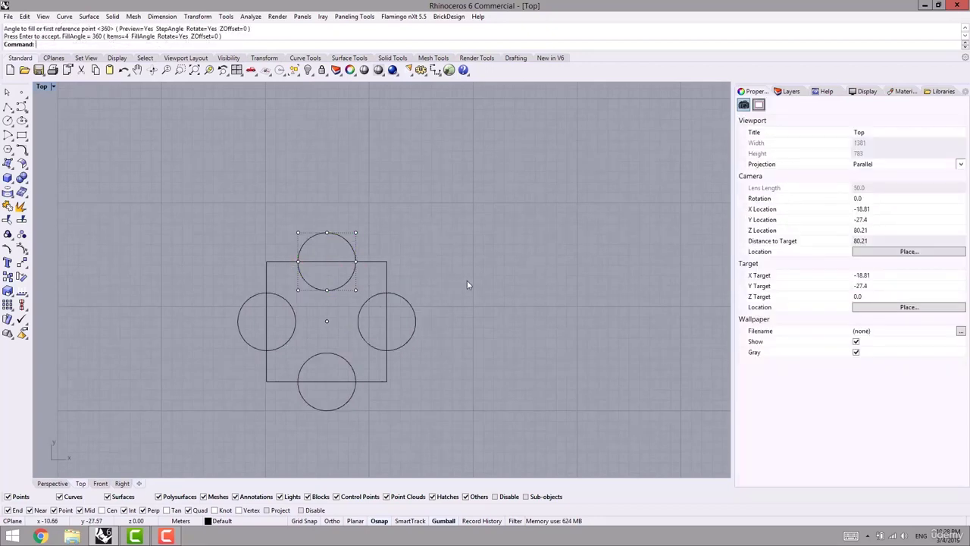
# - Use CurveBoolean on the square and four circles, keeping only the central region of the square outside the circles
pyautogui.moveTo(459, 259); pyautogui.dragTo(455, 243, button='right')
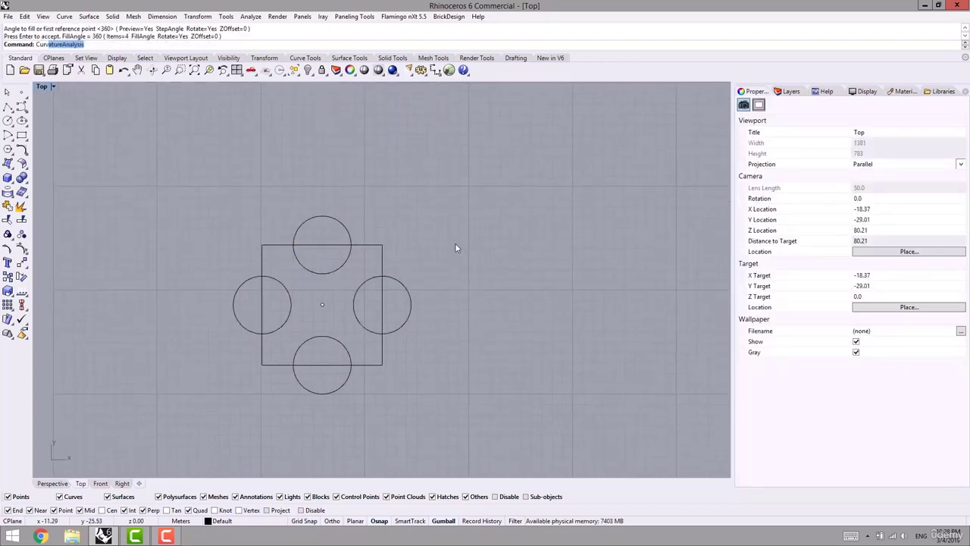
pyautogui.write('Curv')
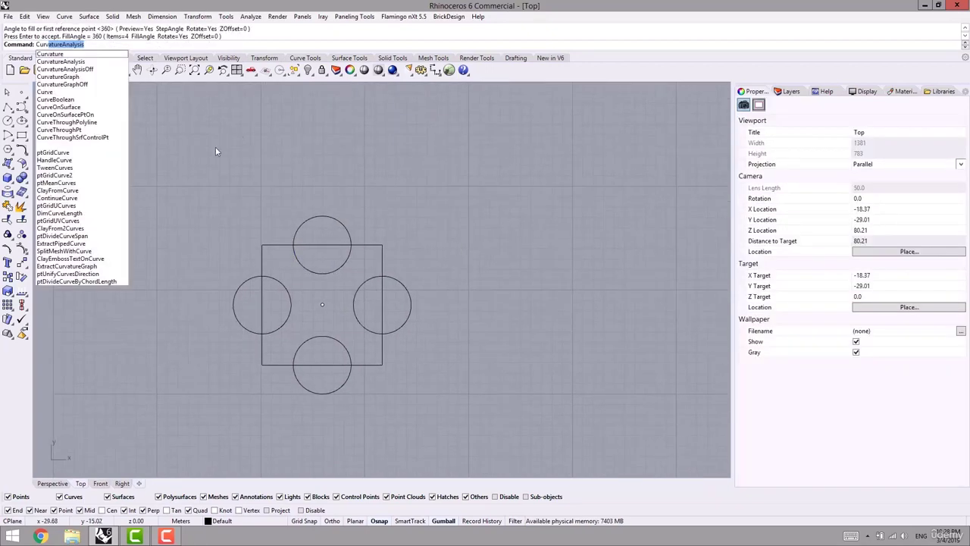
pyautogui.click(82, 101)
pyautogui.moveTo(410, 165); pyautogui.dragTo(189, 404)
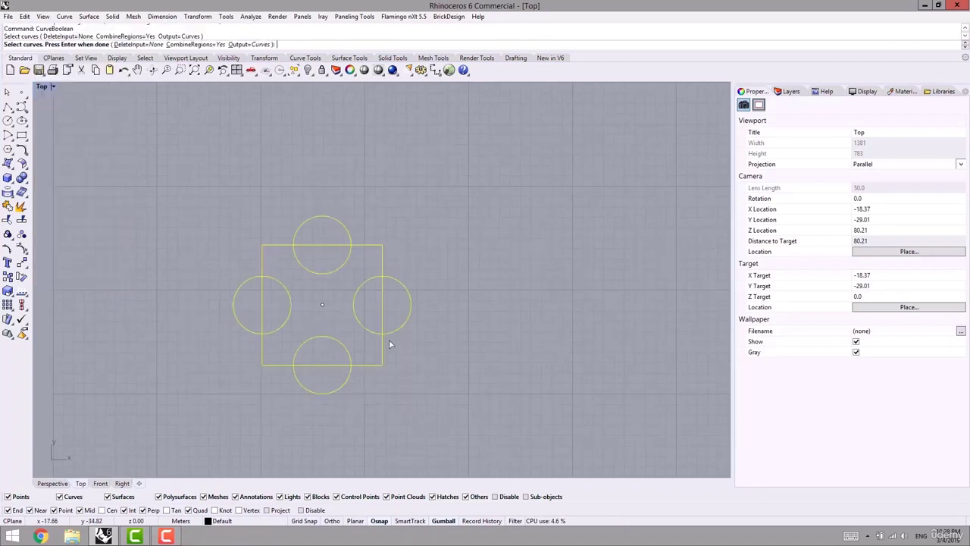
pyautogui.press('Return')
pyautogui.click(337, 289)
pyautogui.moveTo(338, 310); pyautogui.dragTo(188, 314, button='right')
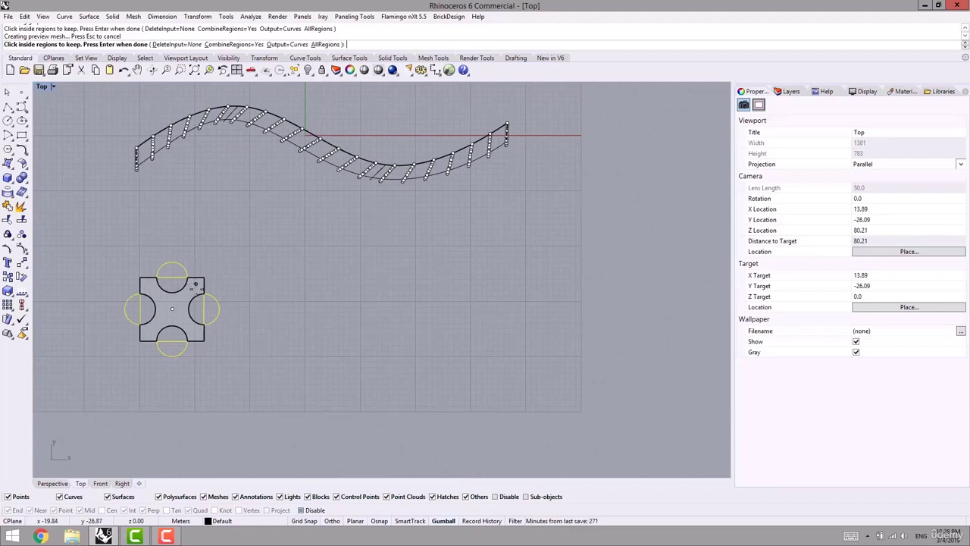
pyautogui.scroll(4, 194, 288)
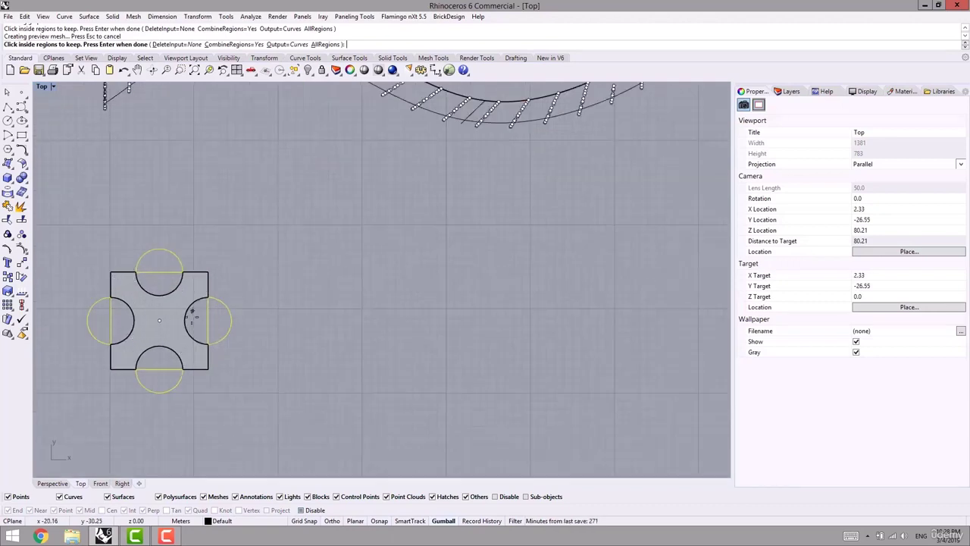
pyautogui.moveTo(191, 313); pyautogui.dragTo(145, 316, button='right')
pyautogui.press('Return')
# - Move the notched square curve along X, clear of the original square and circles, and return to the Perspective view
pyautogui.moveTo(154, 300); pyautogui.dragTo(377, 301)
pyautogui.moveTo(424, 326); pyautogui.dragTo(369, 313, button='right')
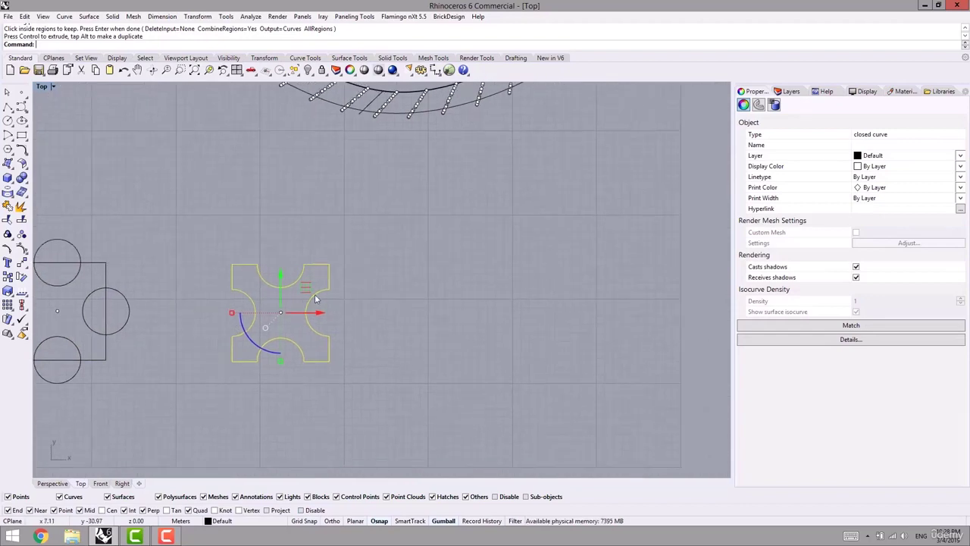
pyautogui.moveTo(307, 288); pyautogui.dragTo(324, 285)
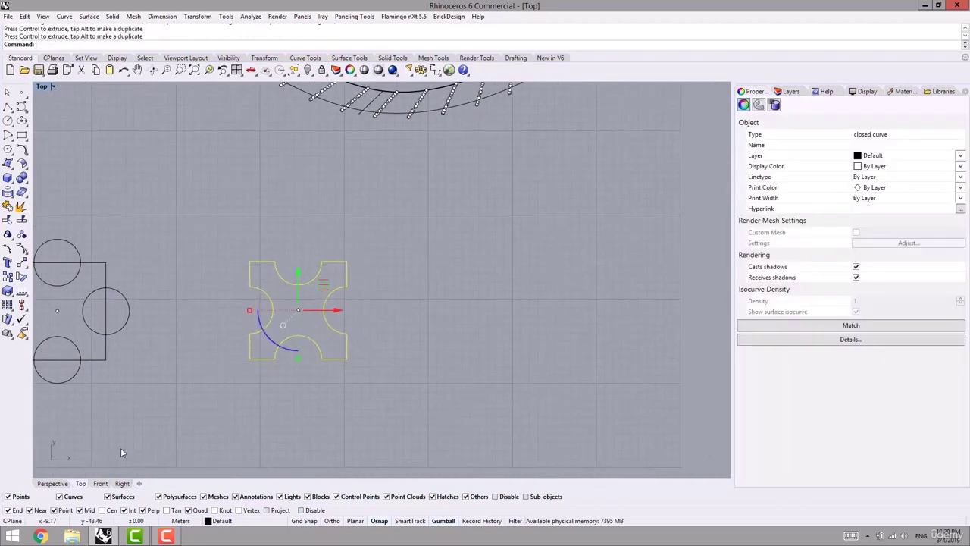
pyautogui.click(54, 484)
pyautogui.click(244, 366)
pyautogui.moveTo(291, 178); pyautogui.dragTo(298, 216, button='right')
# - Start ptPanelGridCustom with the wall's point grid, no base surface, and the notched square as the custom curve
pyautogui.rightClick(166, 35)
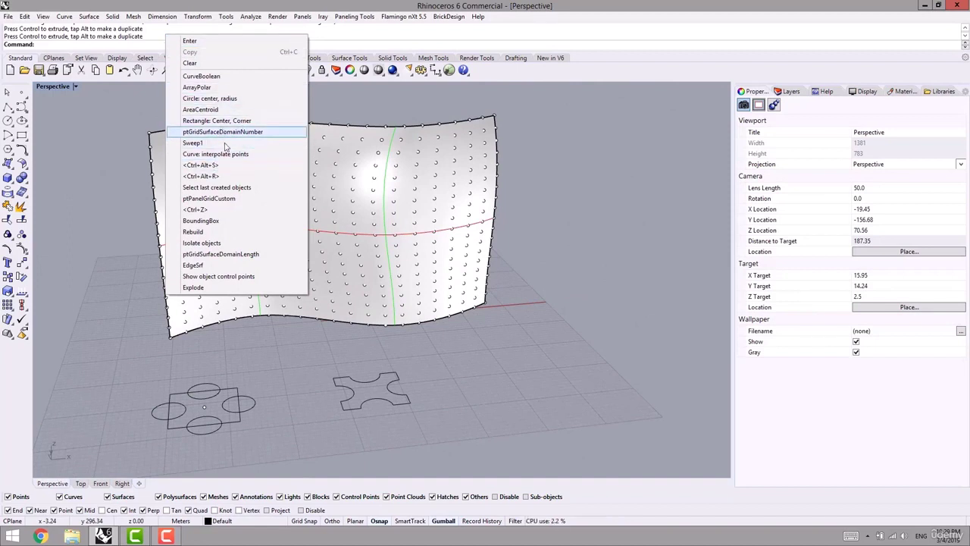
pyautogui.click(209, 198)
pyautogui.moveTo(257, 302); pyautogui.dragTo(281, 303, button='right')
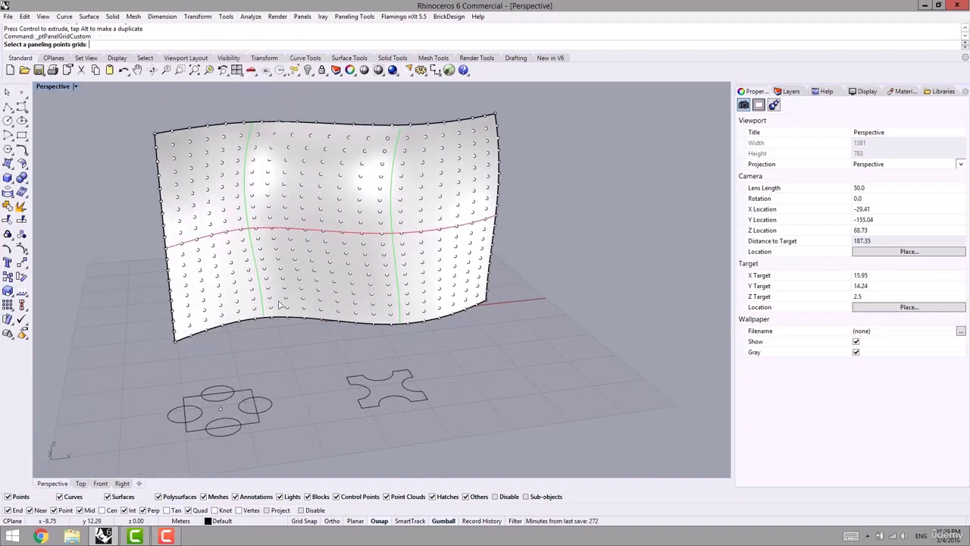
pyautogui.click(203, 286)
pyautogui.press('Return')
pyautogui.press('Return')
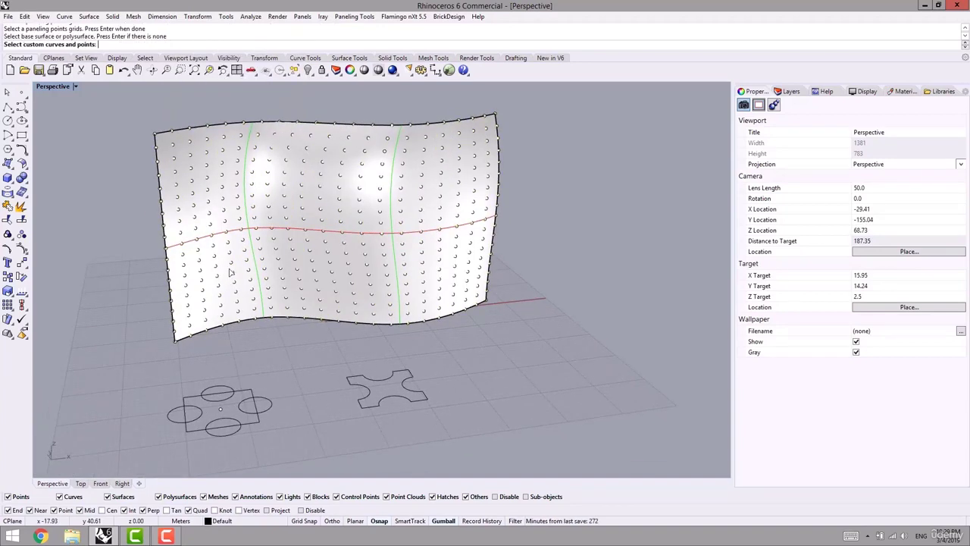
pyautogui.moveTo(225, 274); pyautogui.dragTo(369, 360, button='right')
pyautogui.click(396, 403)
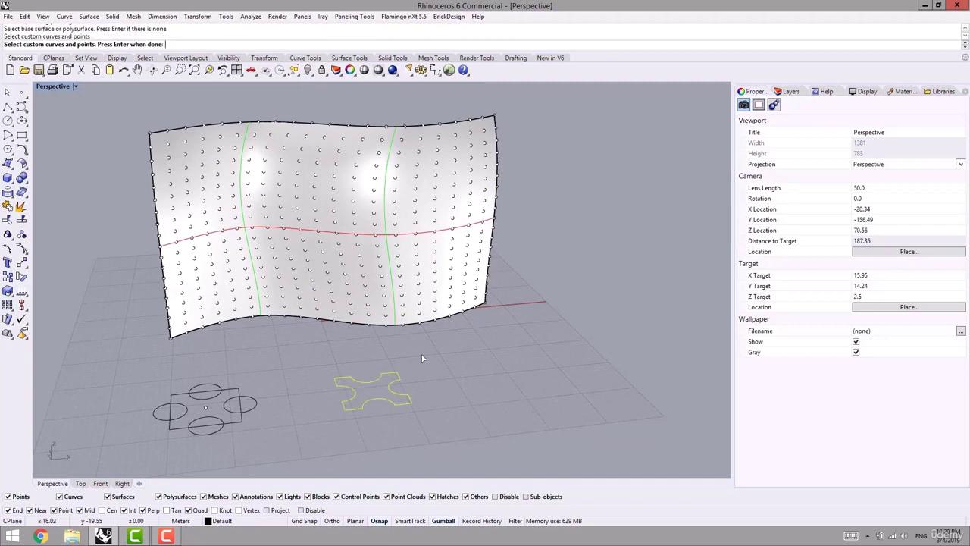
pyautogui.press('Return')
# - Set the custom paneling's Base_u and Base_v to 0
pyautogui.moveTo(452, 370); pyautogui.dragTo(437, 395, button='right')
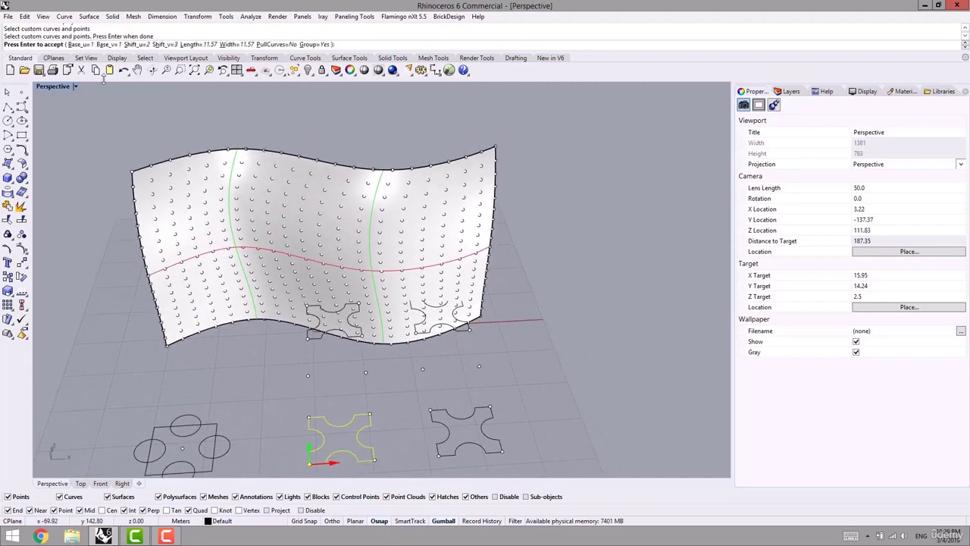
pyautogui.click(79, 44)
pyautogui.write('0')
pyautogui.press('Return')
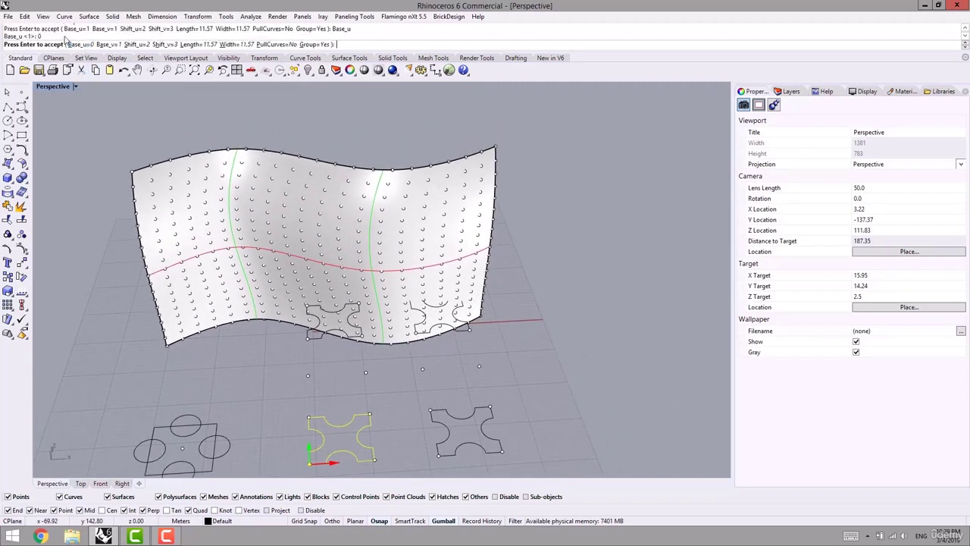
pyautogui.click(108, 45)
pyautogui.write('0')
pyautogui.press('Return')
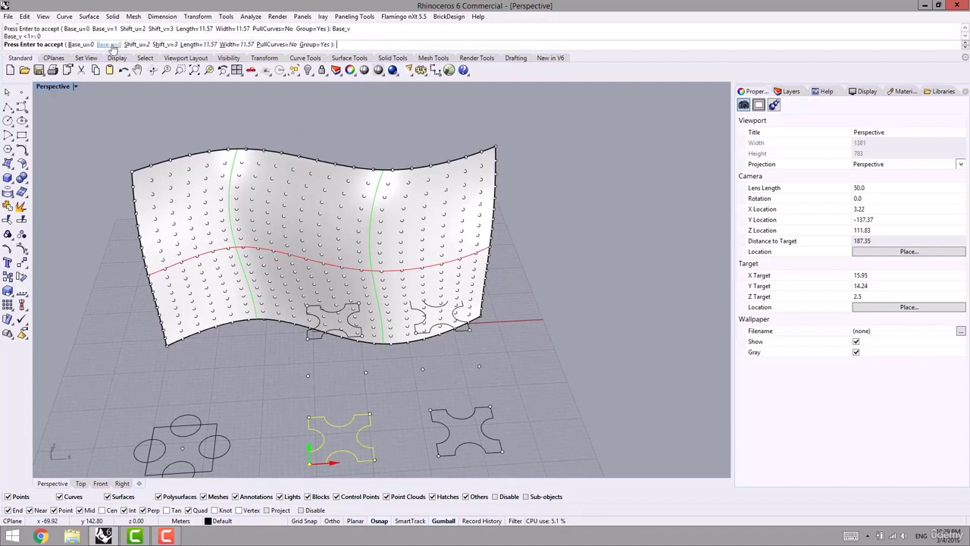
# - Set the paneling's Shift_u and Shift_v to 1 and generate the pattern on the wall
pyautogui.click(133, 45)
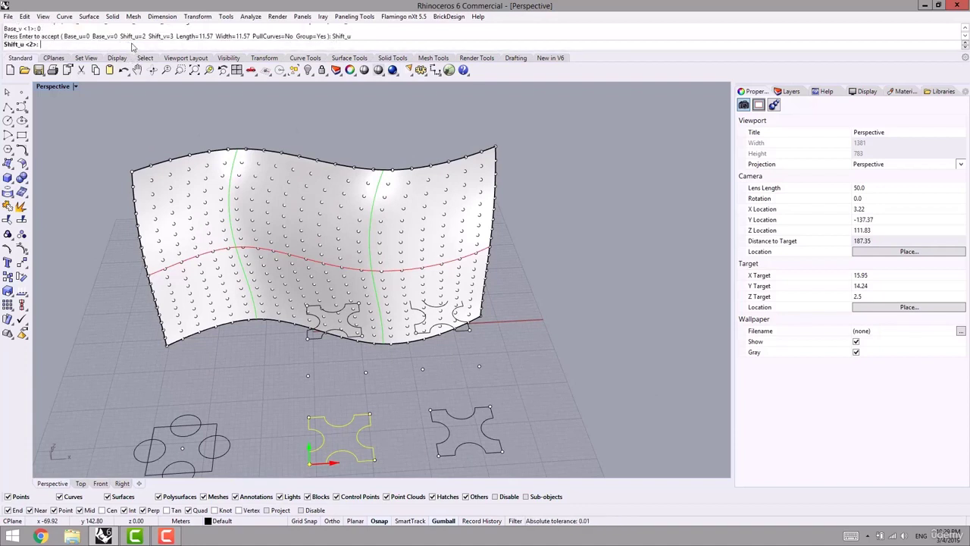
pyautogui.write('1')
pyautogui.press('Return')
pyautogui.click(163, 44)
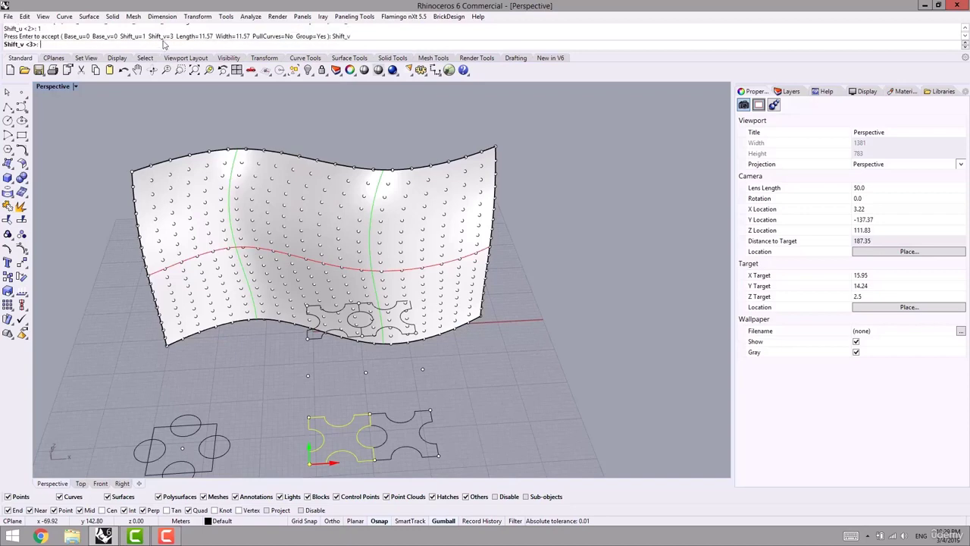
pyautogui.write('1')
pyautogui.press('Return')
pyautogui.moveTo(463, 292); pyautogui.dragTo(446, 407, button='right')
pyautogui.press('Return')
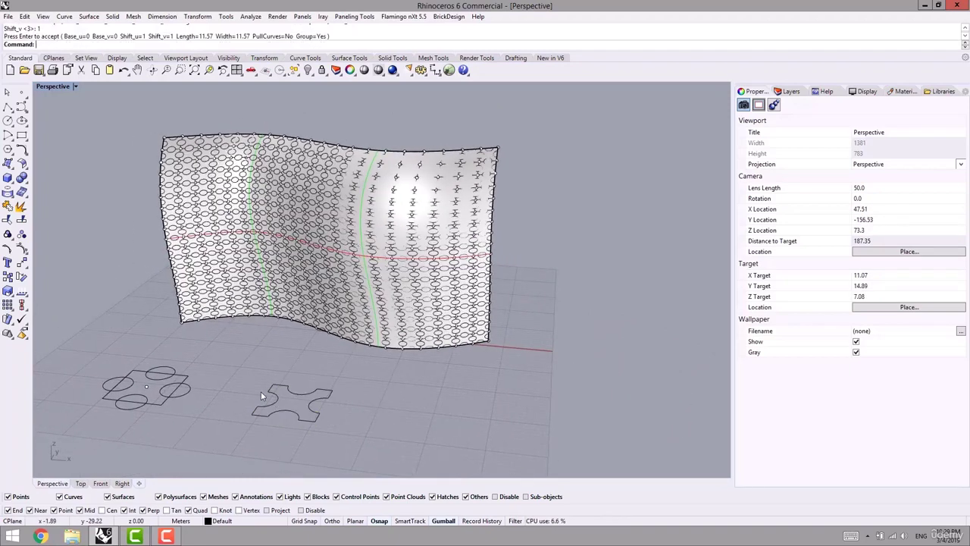
# - Hide the wall surface behind the paneled curves
pyautogui.moveTo(263, 394); pyautogui.dragTo(308, 376, button='right')
pyautogui.scroll(2, 281, 313)
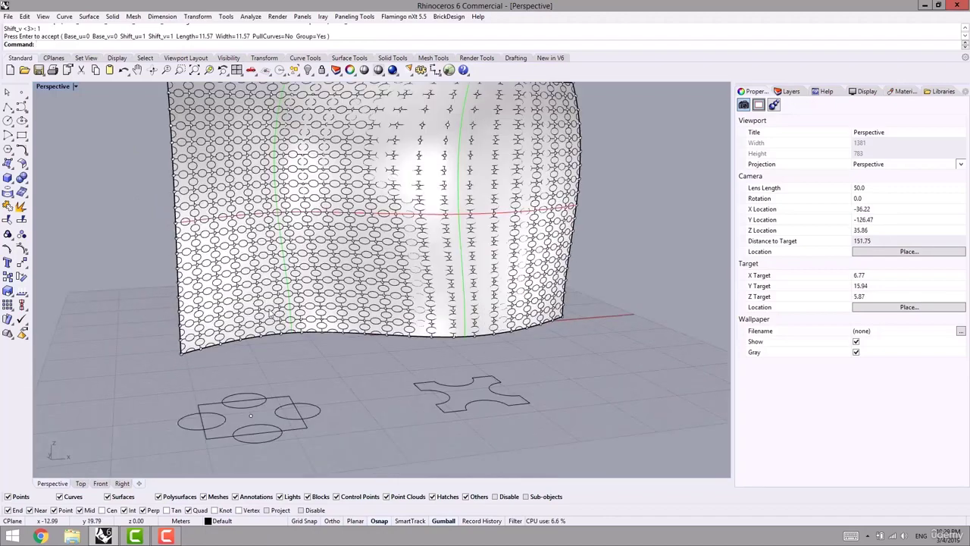
pyautogui.scroll(4, 257, 273)
pyautogui.click(239, 244)
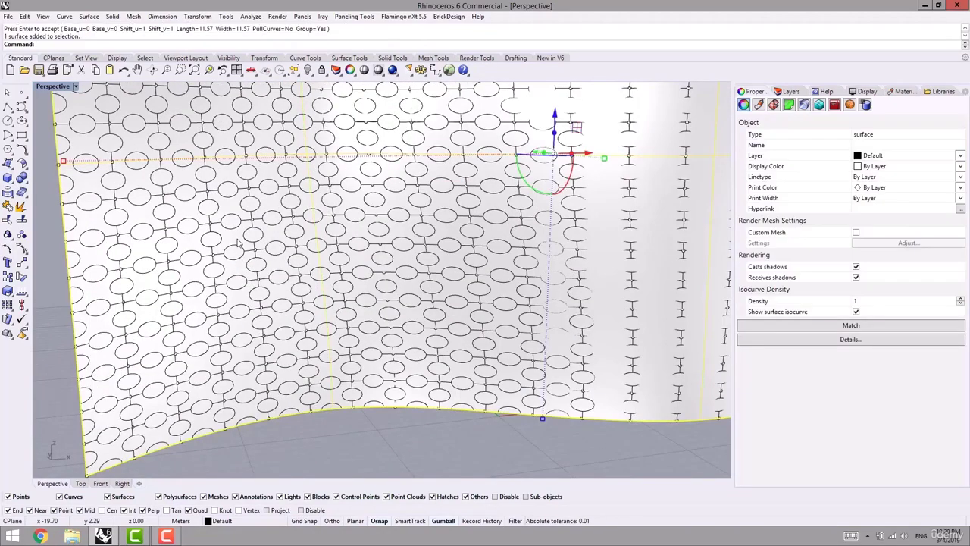
pyautogui.hotkey('ctrl', 'h')
# - Examine the paneled curves in Rendered display, and return to Shaded display
pyautogui.scroll(-4, 216, 306)
pyautogui.moveTo(214, 310); pyautogui.dragTo(323, 370, button='right')
pyautogui.scroll(-2, 324, 370)
pyautogui.moveTo(343, 359)
pyautogui.mouseDown(button='right')
pyautogui.moveTo(137, 342)
pyautogui.moveTo(339, 368)
pyautogui.moveTo(301, 349)
pyautogui.moveTo(310, 342)
pyautogui.mouseUp(button='right')
pyautogui.scroll(3, 338, 367)
pyautogui.hotkey('ctrl', 'alt', 'r')
pyautogui.scroll(1, 300, 350)
pyautogui.hotkey('ctrl', 'alt', 's')
# - Undo the surface hiding and the custom paneling, and delete the square, circles, centroid point and notched curve
pyautogui.hotkey('ctrl', 'z')
pyautogui.scroll(-8, 300, 355)
pyautogui.moveTo(311, 342)
pyautogui.mouseDown(button='right')
pyautogui.moveTo(325, 379)
pyautogui.moveTo(396, 385)
pyautogui.moveTo(399, 372)
pyautogui.moveTo(375, 389)
pyautogui.mouseUp(button='right')
pyautogui.hotkey('ctrl', 'z')
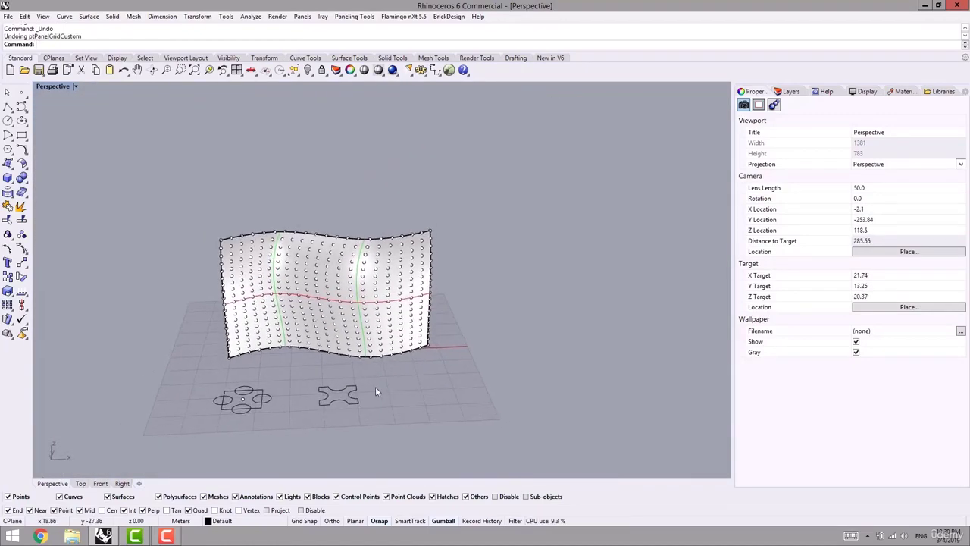
pyautogui.moveTo(357, 369); pyautogui.dragTo(166, 428)
pyautogui.press('Delete')
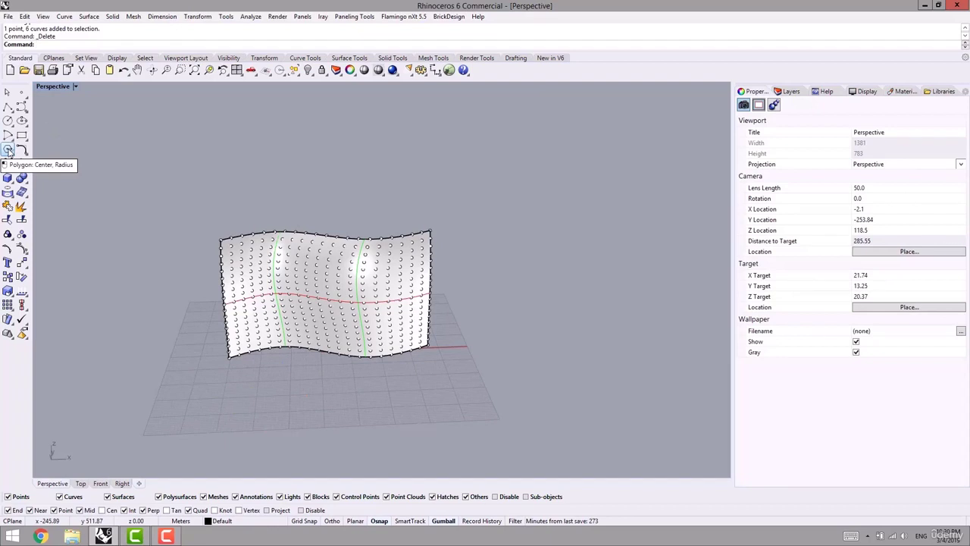
# - Draw an inscribed six-sided polygon on the ground in front of the wall
pyautogui.keyDown('shift'); pyautogui.moveTo(206, 320); pyautogui.dragTo(306, 318, button='right'); pyautogui.keyUp('shift')
pyautogui.scroll(2, 291, 316)
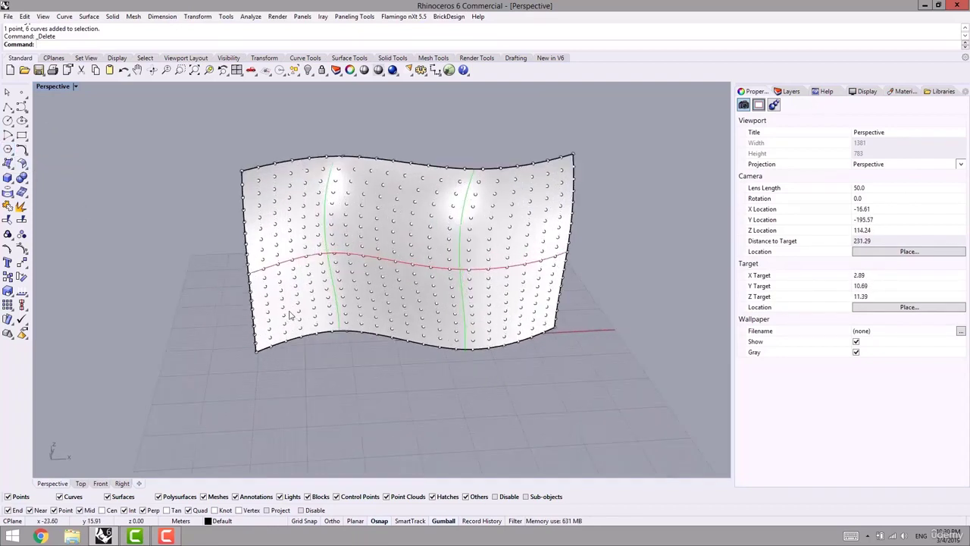
pyautogui.click(8, 150)
pyautogui.keyDown('shift'); pyautogui.moveTo(254, 343); pyautogui.dragTo(230, 313, button='right'); pyautogui.keyUp('shift')
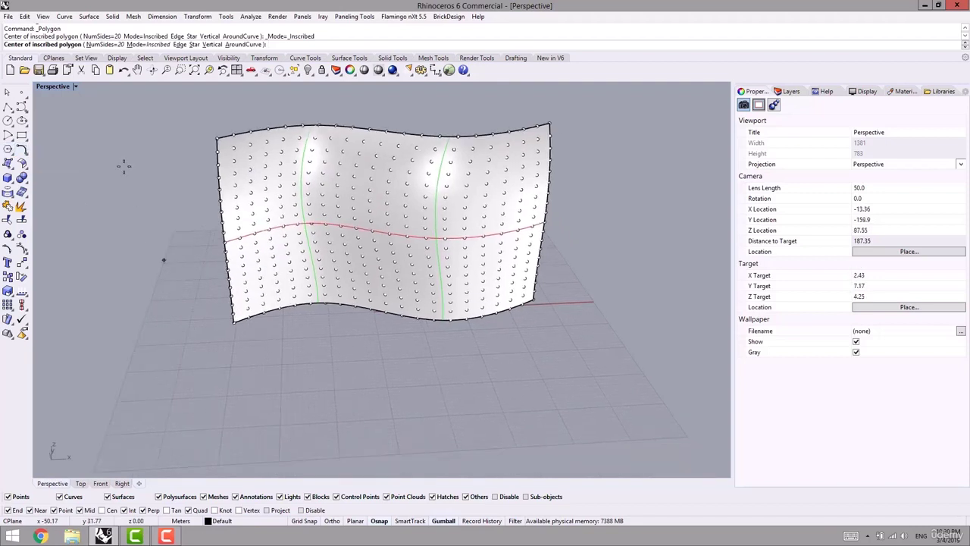
pyautogui.click(104, 45)
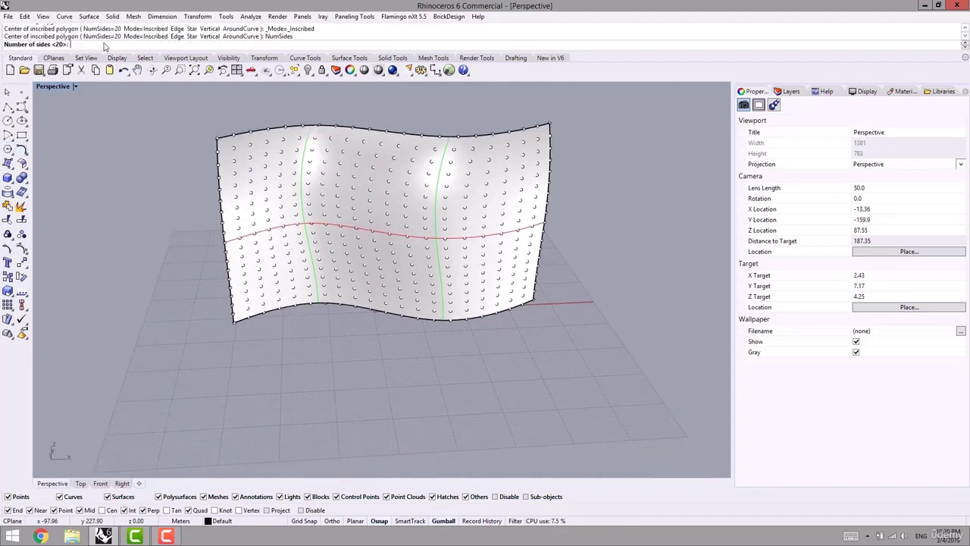
pyautogui.write('6')
pyautogui.press('Return')
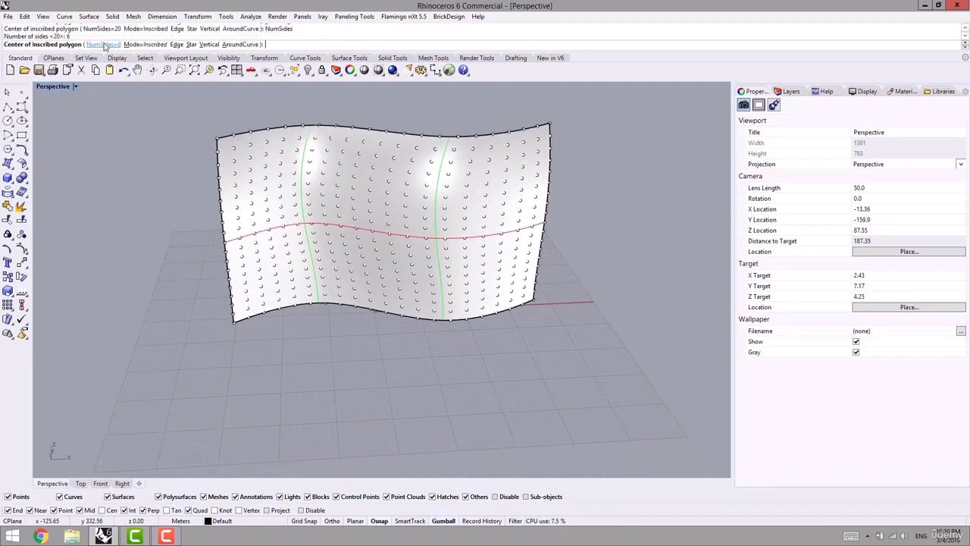
pyautogui.click(262, 407)
pyautogui.click(282, 406)
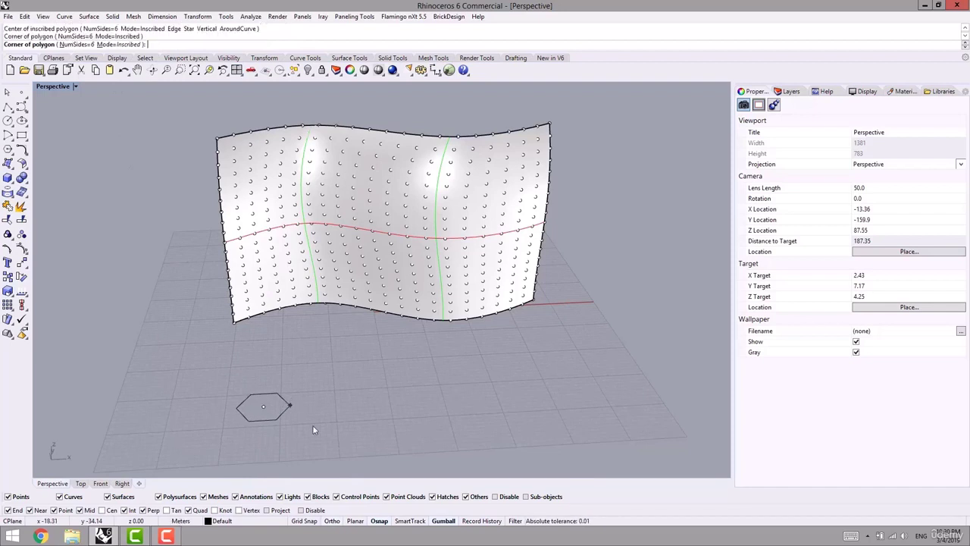
pyautogui.moveTo(312, 425)
pyautogui.mouseDown(button='right')
pyautogui.moveTo(321, 432)
pyautogui.moveTo(321, 410)
pyautogui.mouseUp(button='right')
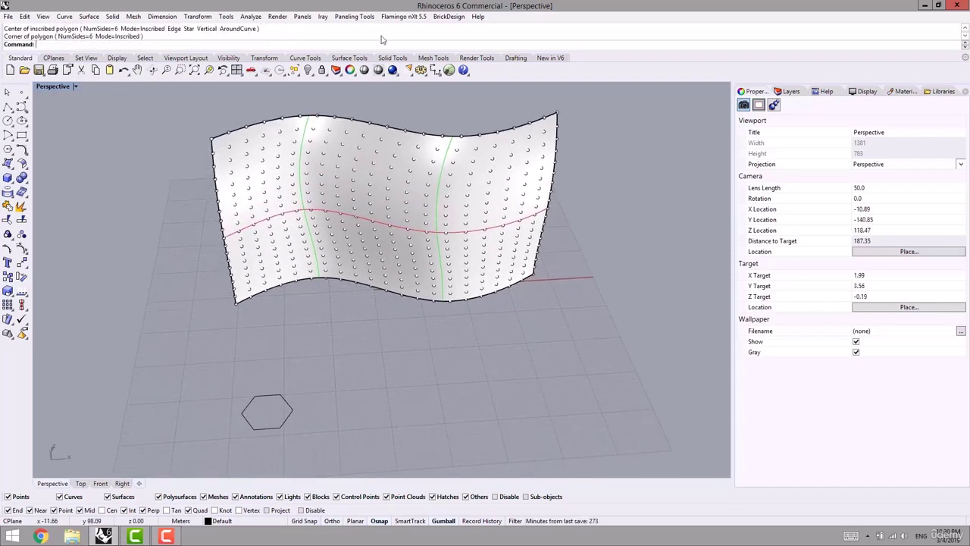
# - Start ptPanelGridCustom and choose the wall's point grid for paneling, without a base surface
pyautogui.moveTo(220, 337); pyautogui.dragTo(196, 148, button='right')
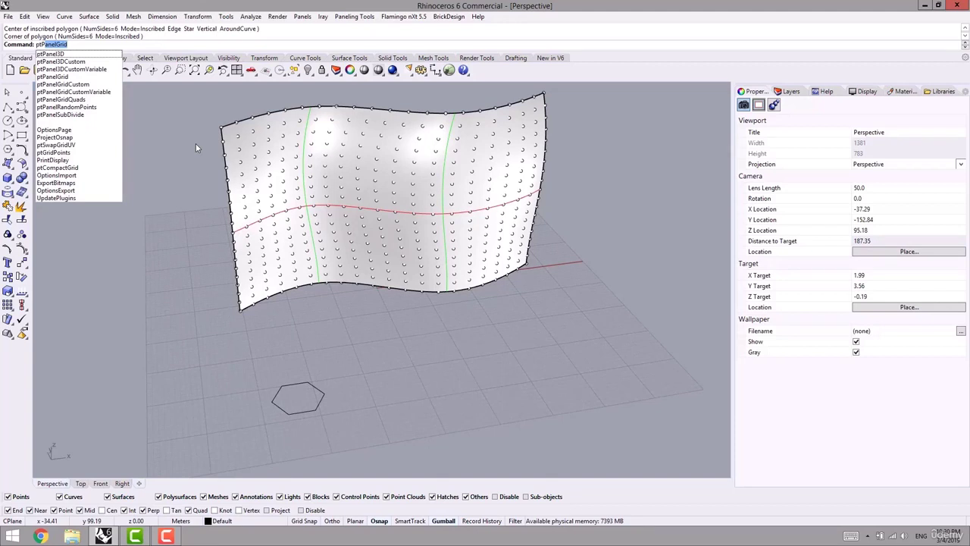
pyautogui.click(68, 85)
pyautogui.moveTo(238, 208); pyautogui.dragTo(229, 203, button='right')
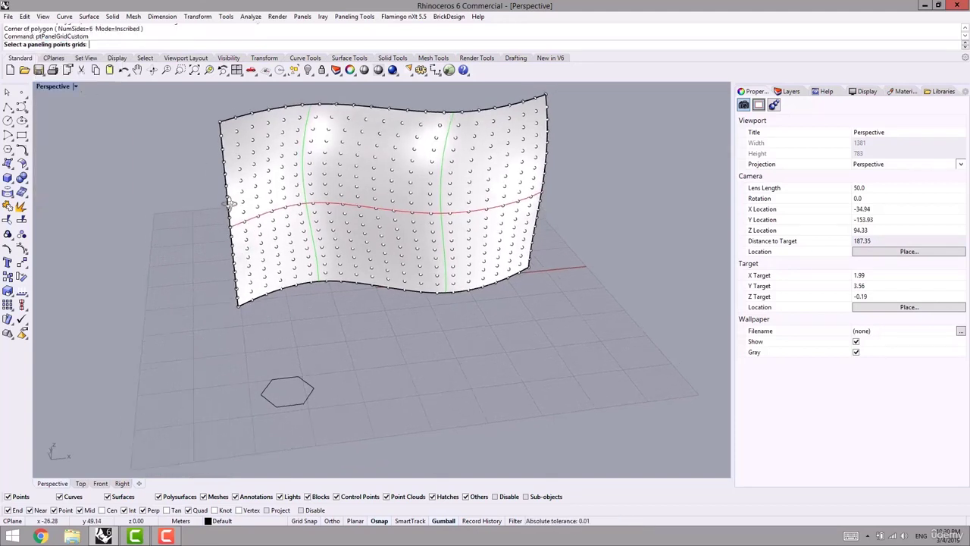
pyautogui.scroll(2, 241, 186)
pyautogui.click(244, 173)
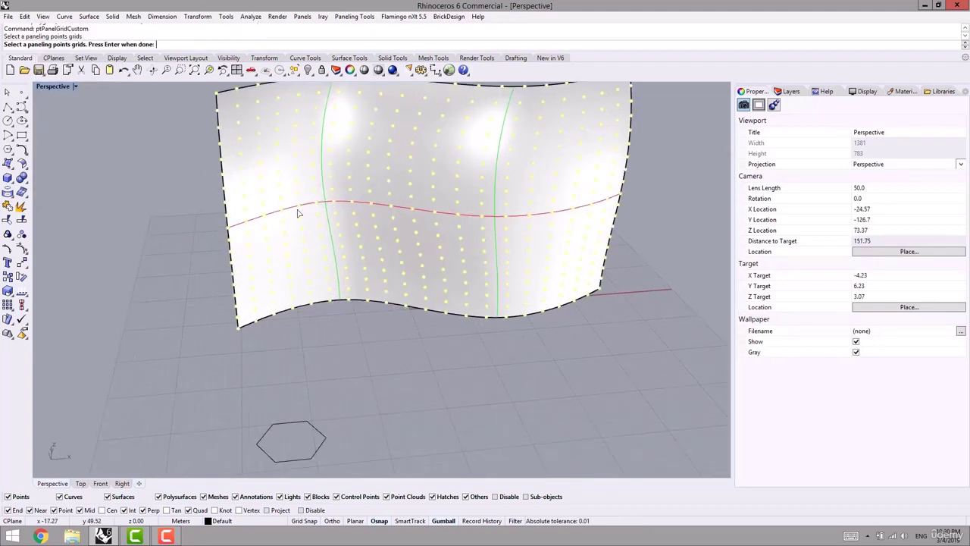
pyautogui.press('Return')
pyautogui.press('Return')
# - Use the hexagon as the custom pattern curve and generate the paneling with Shift_u and Shift_v at 1
pyautogui.moveTo(290, 201); pyautogui.dragTo(306, 318, button='right')
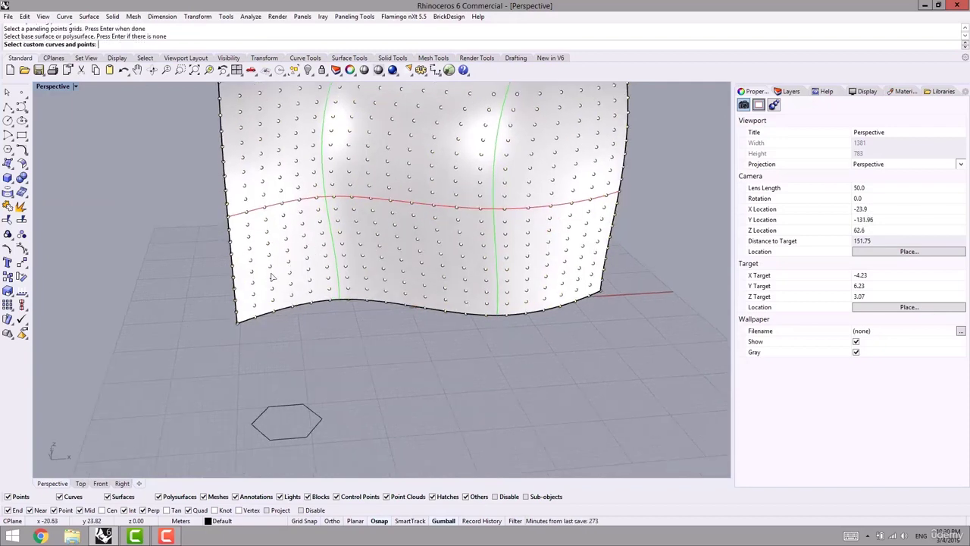
pyautogui.click(311, 406)
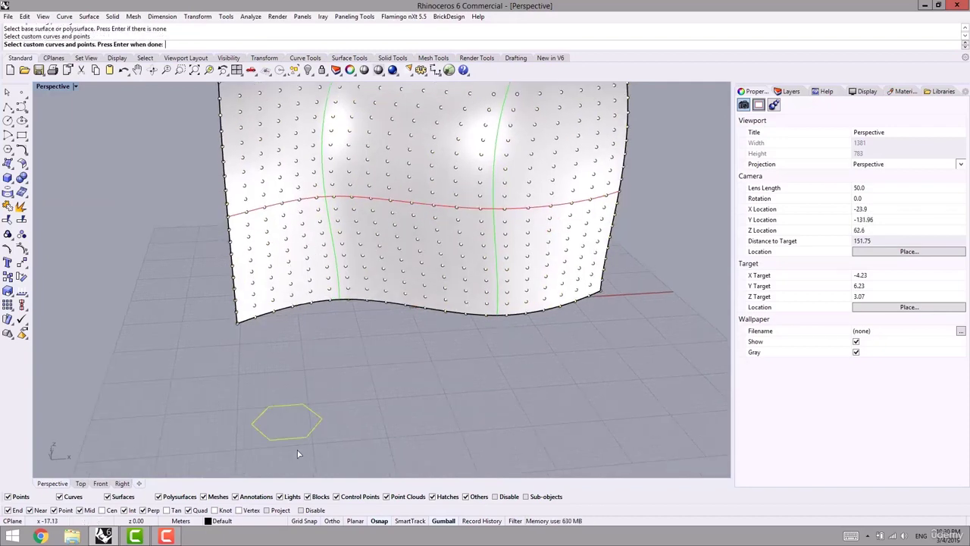
pyautogui.keyDown('shift'); pyautogui.moveTo(333, 397); pyautogui.dragTo(292, 393, button='right'); pyautogui.keyUp('shift')
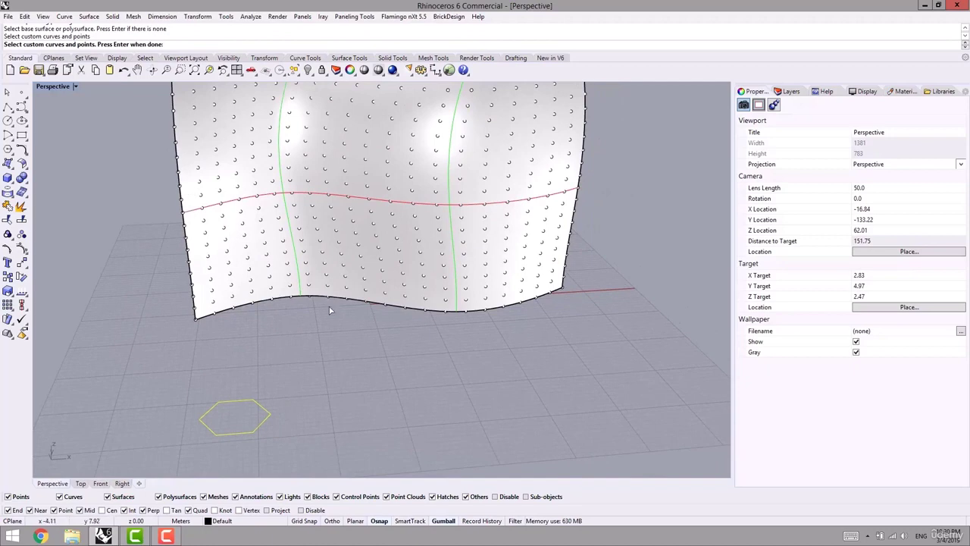
pyautogui.keyDown('shift'); pyautogui.moveTo(329, 309); pyautogui.dragTo(262, 357, button='right'); pyautogui.keyUp('shift')
pyautogui.press('Return')
pyautogui.keyDown('shift'); pyautogui.moveTo(309, 335); pyautogui.dragTo(275, 413, button='right'); pyautogui.keyUp('shift')
pyautogui.scroll(2, 274, 414)
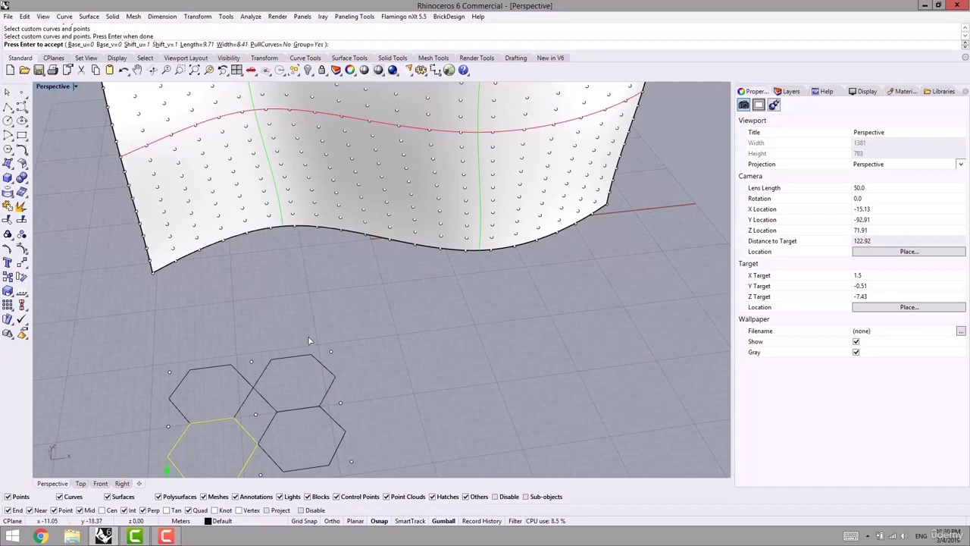
pyautogui.keyDown('shift'); pyautogui.moveTo(320, 392); pyautogui.dragTo(322, 375, button='right'); pyautogui.keyUp('shift')
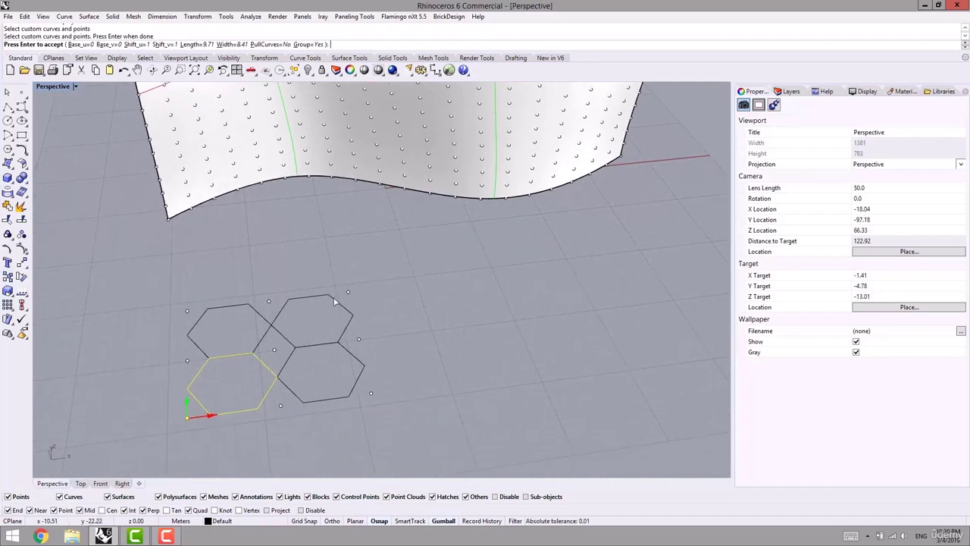
pyautogui.moveTo(303, 301); pyautogui.dragTo(312, 326, button='right')
pyautogui.press('Return')
# - Check the hexagon paneling up close on the wall, and undo it
pyautogui.scroll(4, 224, 269)
pyautogui.scroll(4, 197, 290)
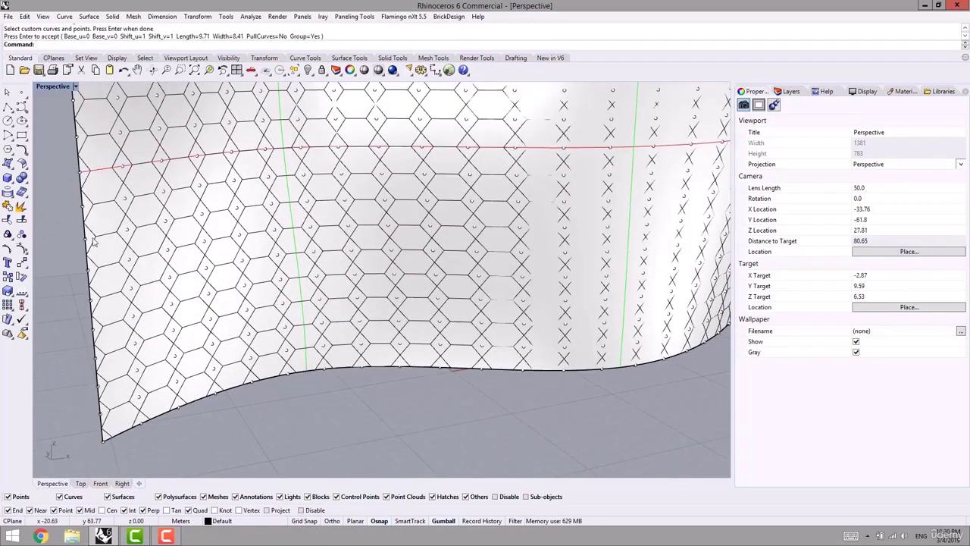
pyautogui.scroll(-8, 304, 356)
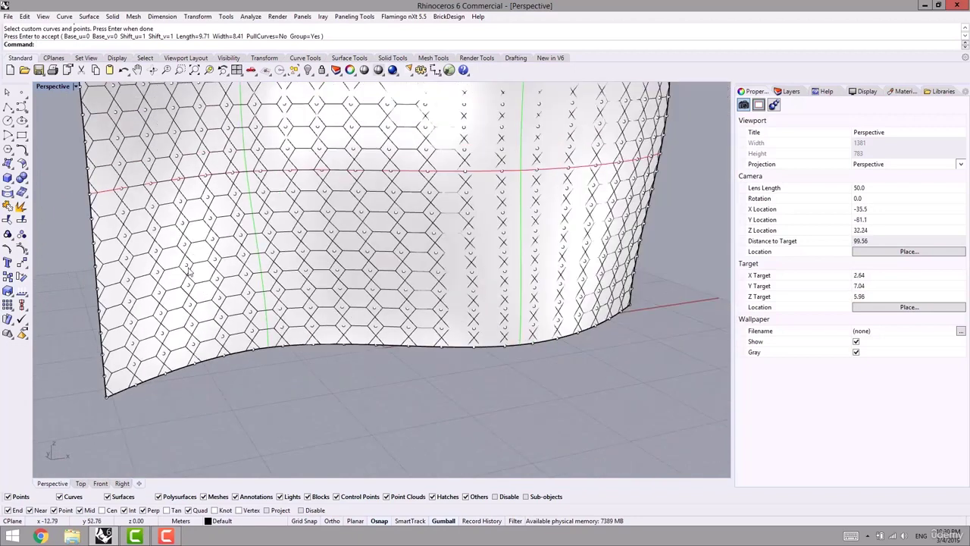
pyautogui.hotkey('ctrl', 'z')
# - Duplicate the hexagon beside the original on the ground, and display the Top view
pyautogui.moveTo(314, 363); pyautogui.dragTo(298, 400, button='right')
pyautogui.keyDown('shift'); pyautogui.moveTo(298, 400); pyautogui.dragTo(259, 359, button='right'); pyautogui.keyUp('shift')
pyautogui.click(165, 328)
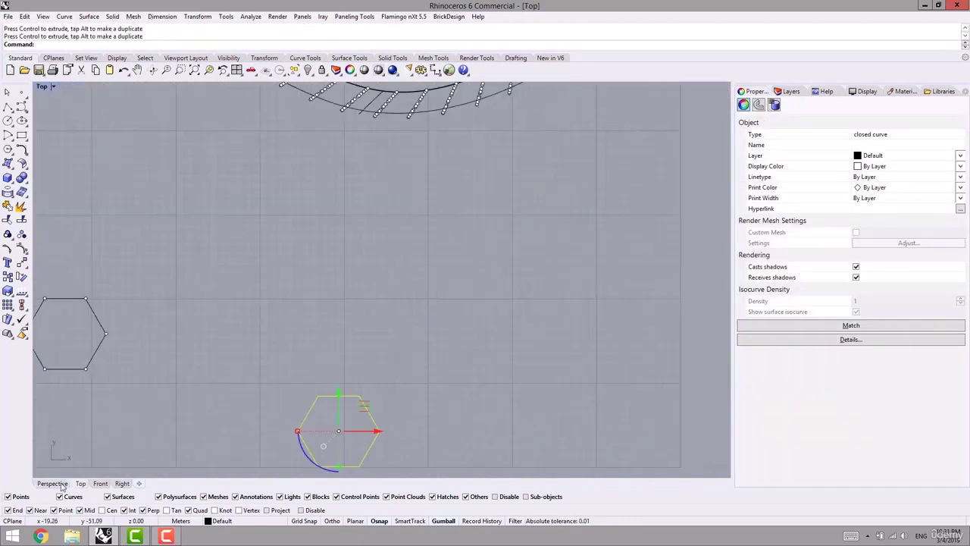
pyautogui.click(60, 485)
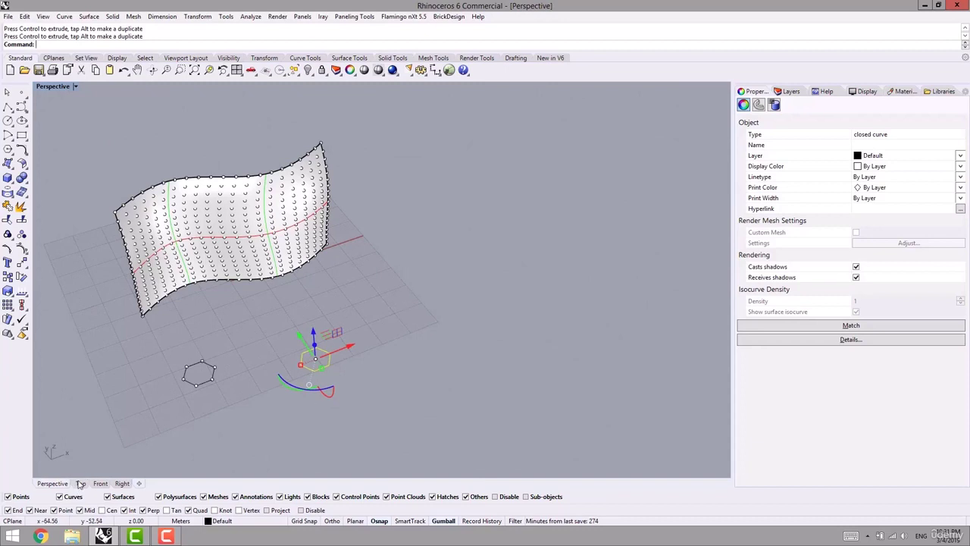
pyautogui.click(80, 483)
# - Copy one hexagon to the empty area beyond the wall's right end in the Top view
pyautogui.scroll(-3, 318, 311)
pyautogui.moveTo(363, 334); pyautogui.dragTo(220, 287, button='right')
pyautogui.scroll(-4, 275, 317)
pyautogui.moveTo(232, 325); pyautogui.dragTo(270, 334, button='right')
pyautogui.click(270, 335)
pyautogui.scroll(4, 257, 307)
pyautogui.moveTo(246, 290); pyautogui.dragTo(206, 331)
pyautogui.moveTo(213, 314); pyautogui.dragTo(246, 307, button='right')
pyautogui.keyDown('alt'); pyautogui.moveTo(282, 283); pyautogui.dragTo(553, 260); pyautogui.keyUp('alt')
pyautogui.moveTo(522, 307); pyautogui.dragTo(380, 338, button='right')
pyautogui.scroll(2, 440, 320)
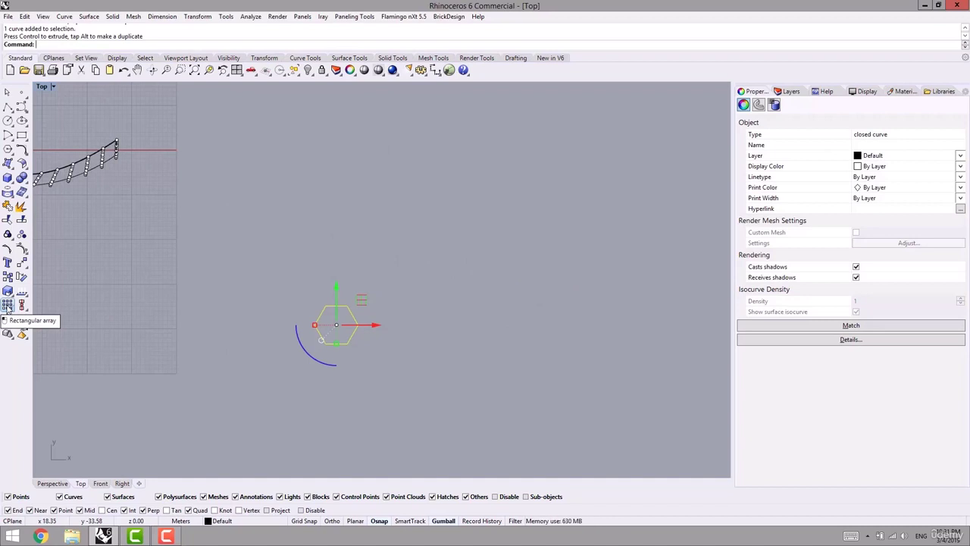
pyautogui.click(7, 306)
pyautogui.moveTo(325, 285); pyautogui.dragTo(275, 281, button='right')
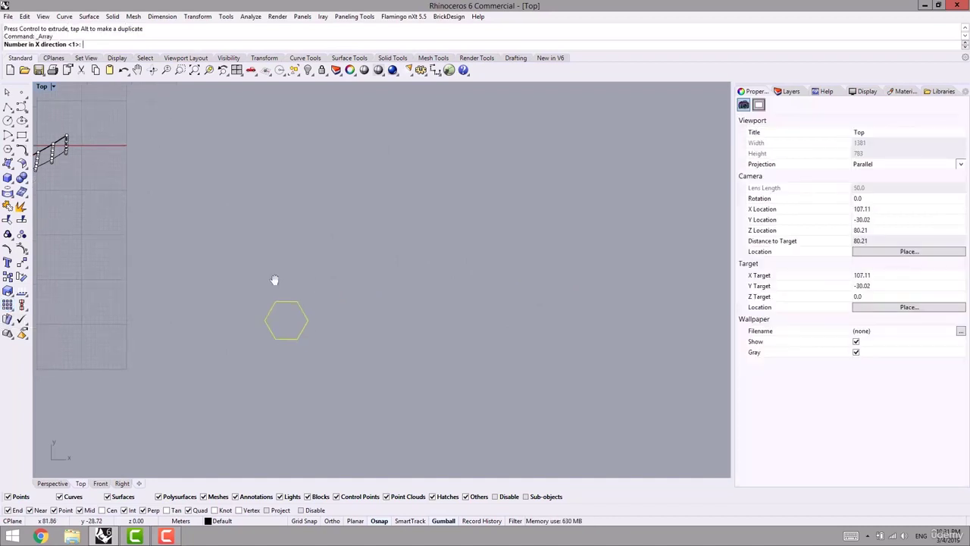
pyautogui.write('8')
pyautogui.press('Return')
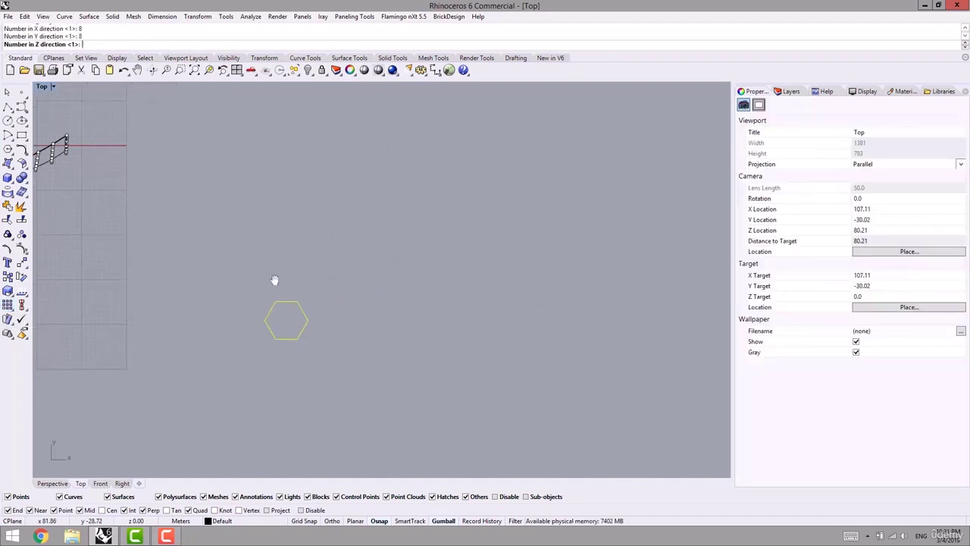
pyautogui.press('Return')
pyautogui.click(275, 339)
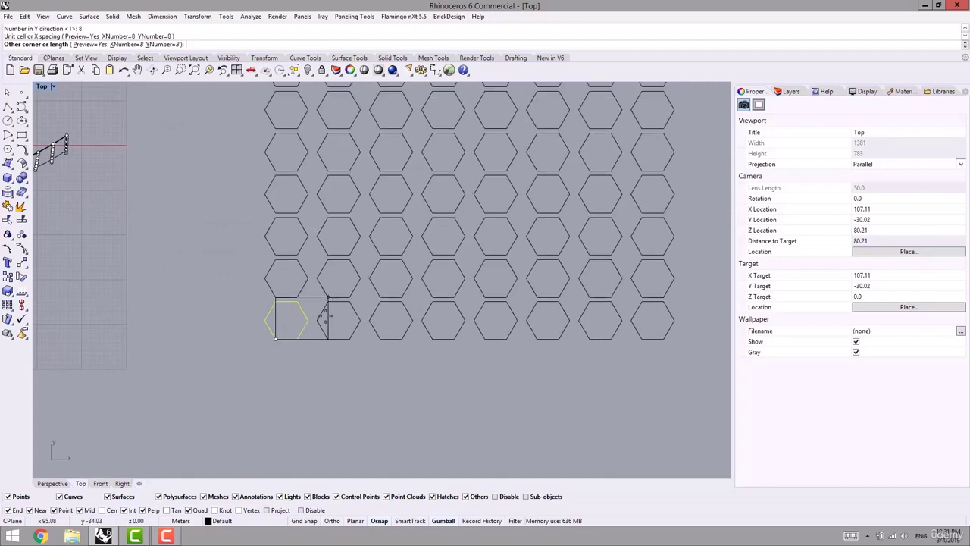
pyautogui.press('Escape')
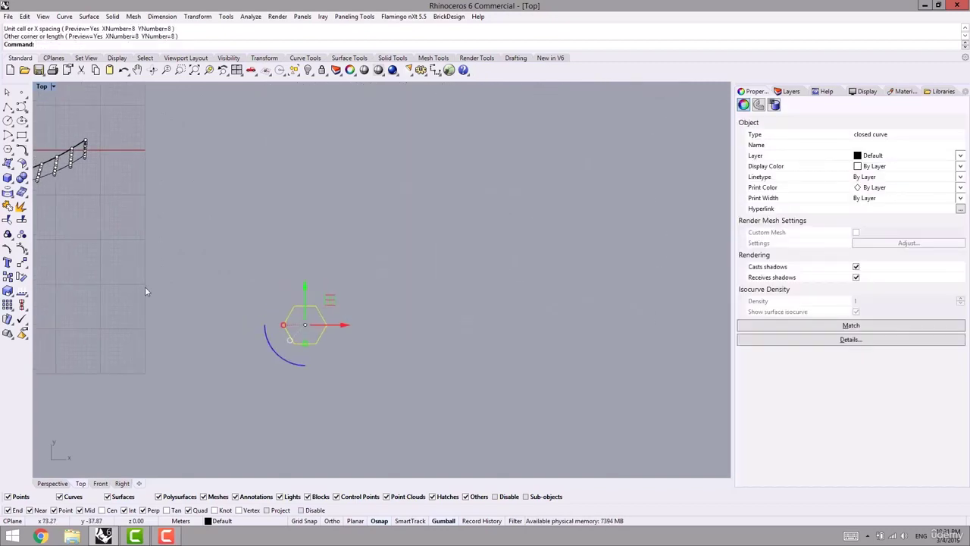
# - Copy the hexagon from its lower-left corner to its right corner so the two nest together, and select both
pyautogui.click(8, 279)
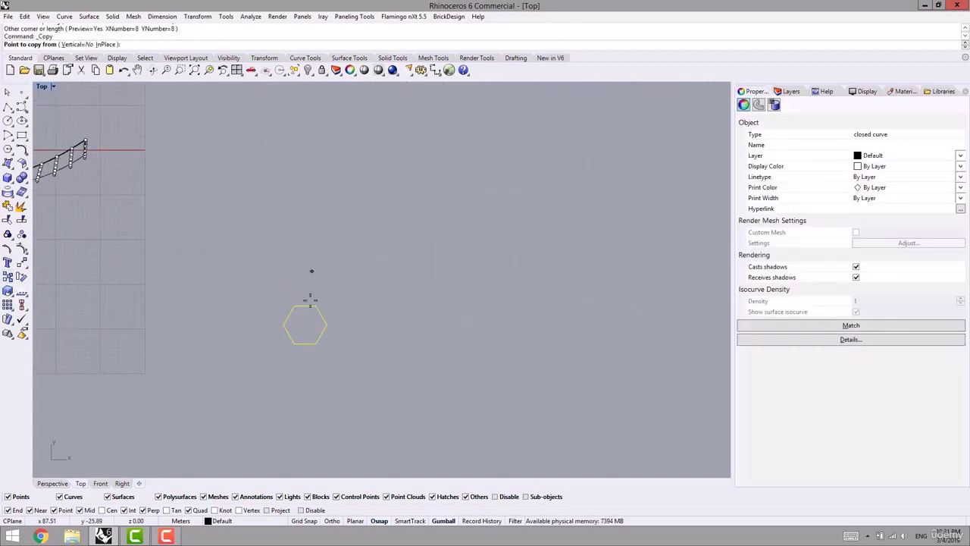
pyautogui.click(294, 343)
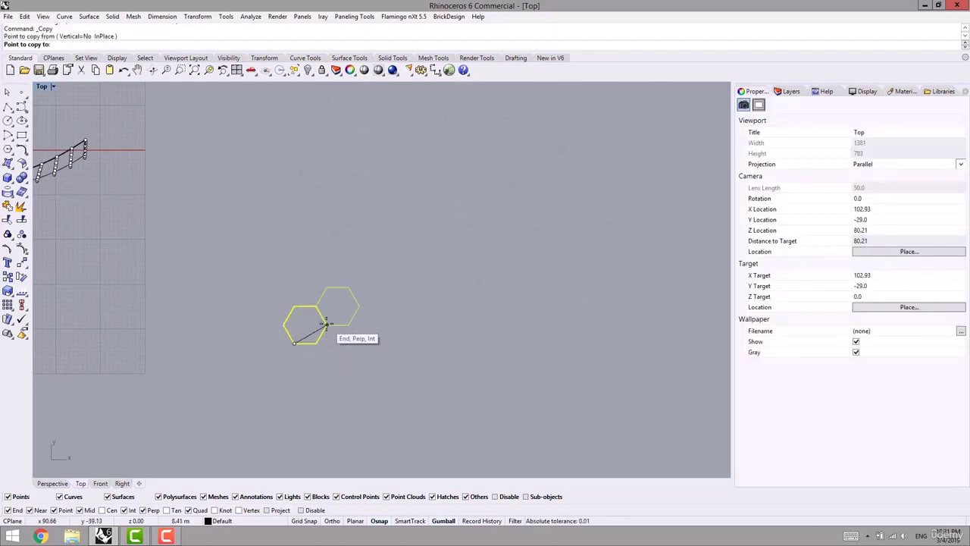
pyautogui.click(325, 324)
pyautogui.press('Return')
pyautogui.moveTo(415, 388); pyautogui.dragTo(243, 258)
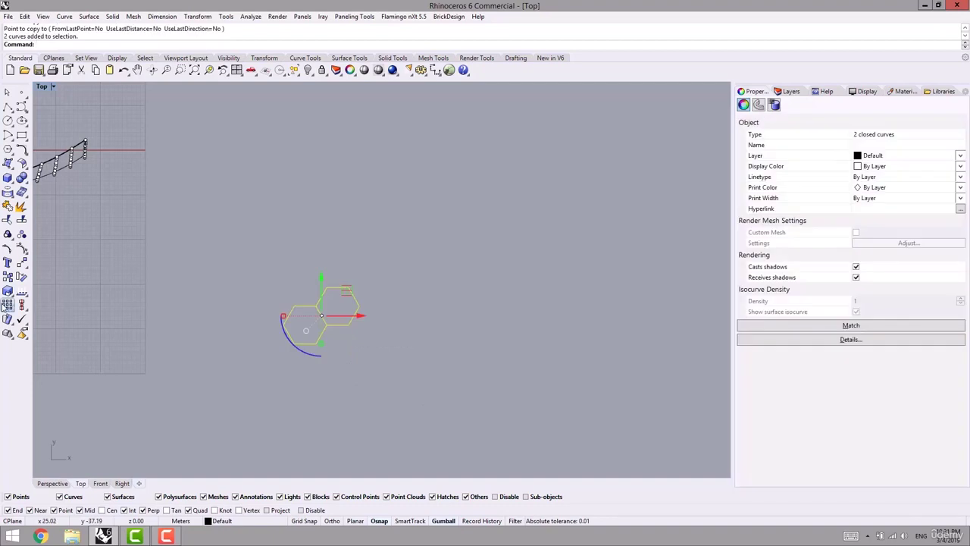
pyautogui.click(7, 304)
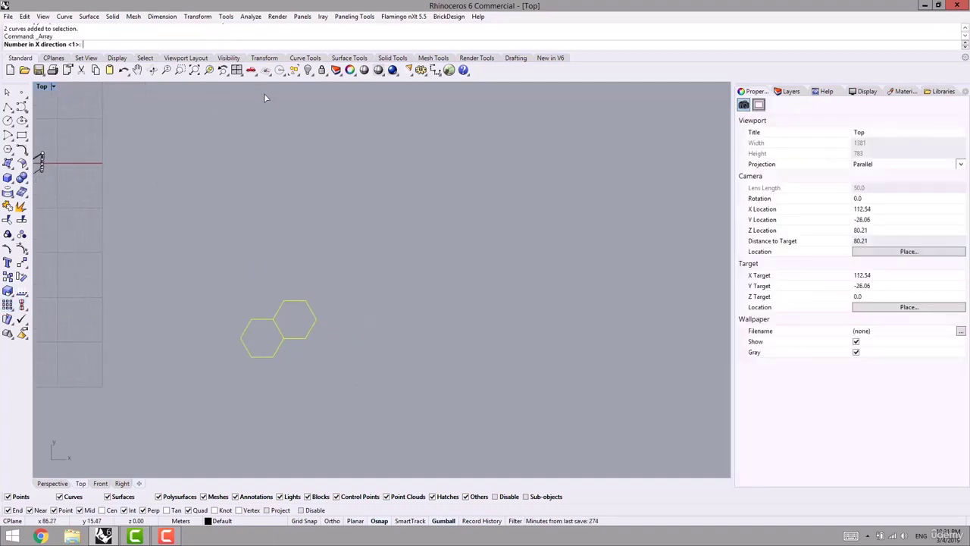
pyautogui.write('8')
pyautogui.press('Return')
pyautogui.write('8')
pyautogui.press('Return')
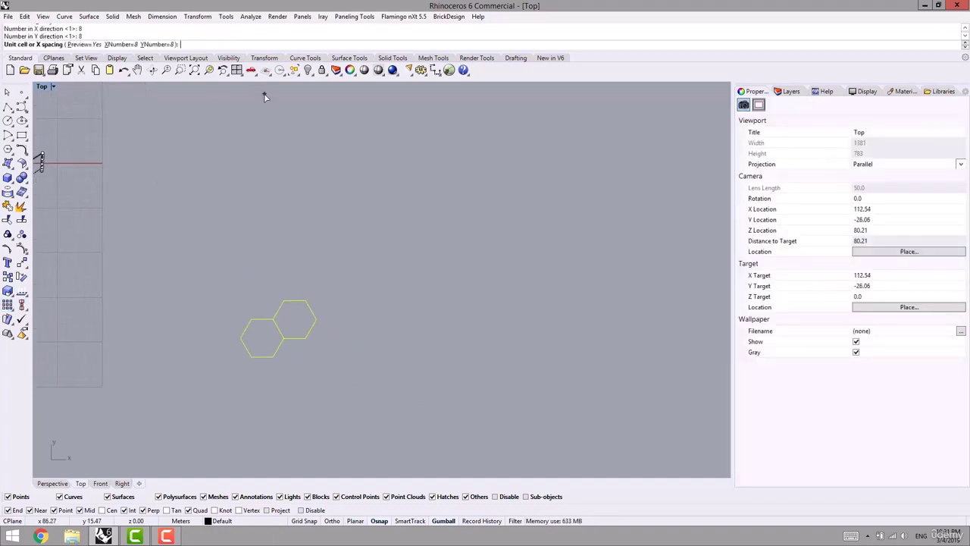
pyautogui.press('Return')
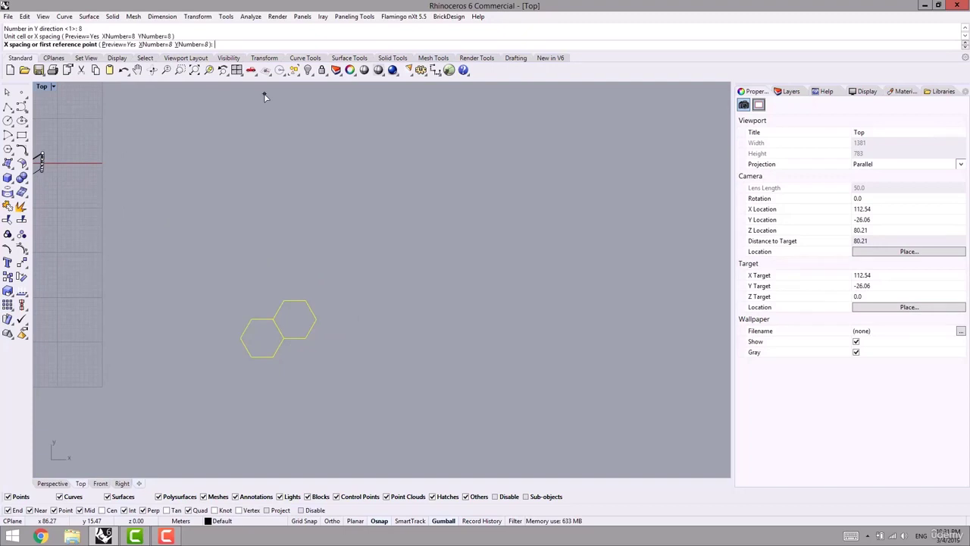
pyautogui.click(252, 355)
pyautogui.press('Escape')
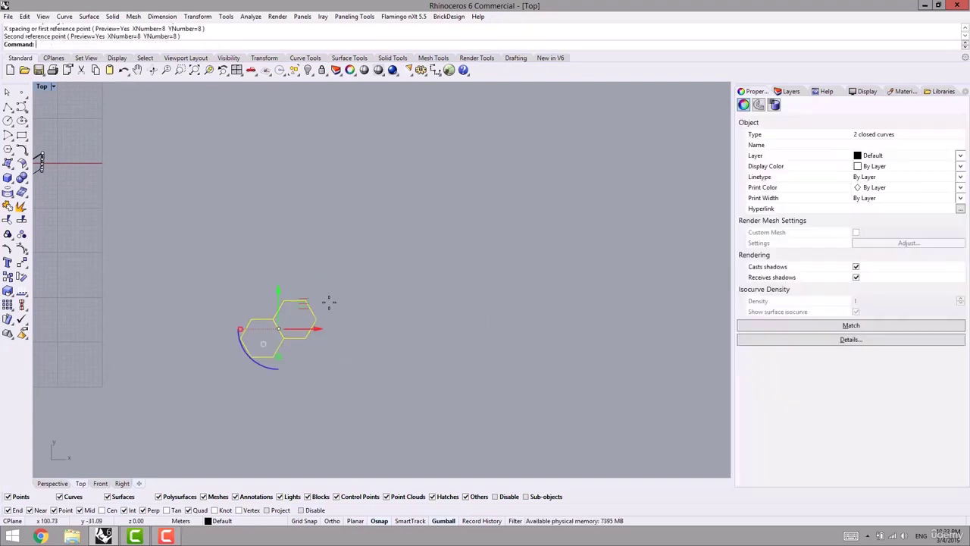
# - Array the two nested hexagons 8 by 8 in X and Y, picking the unit cell from the lower-left corner to the second hexagon's right corner
pyautogui.press('Return')
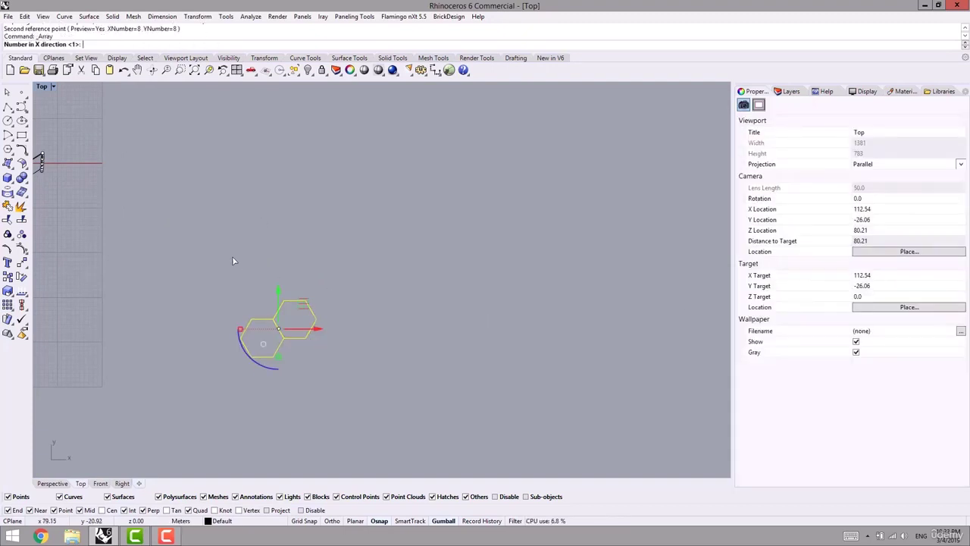
pyautogui.write('8')
pyautogui.press('Return')
pyautogui.press('Return')
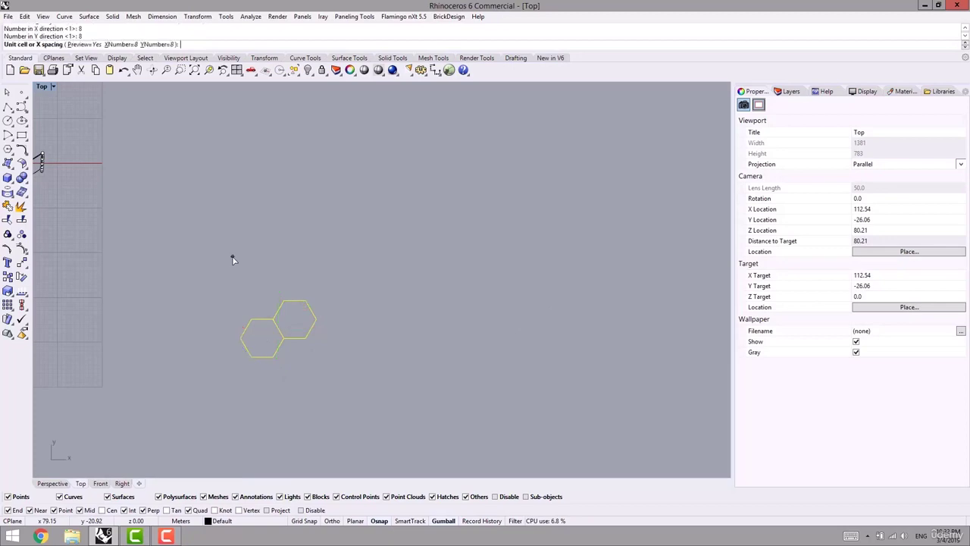
pyautogui.click(251, 356)
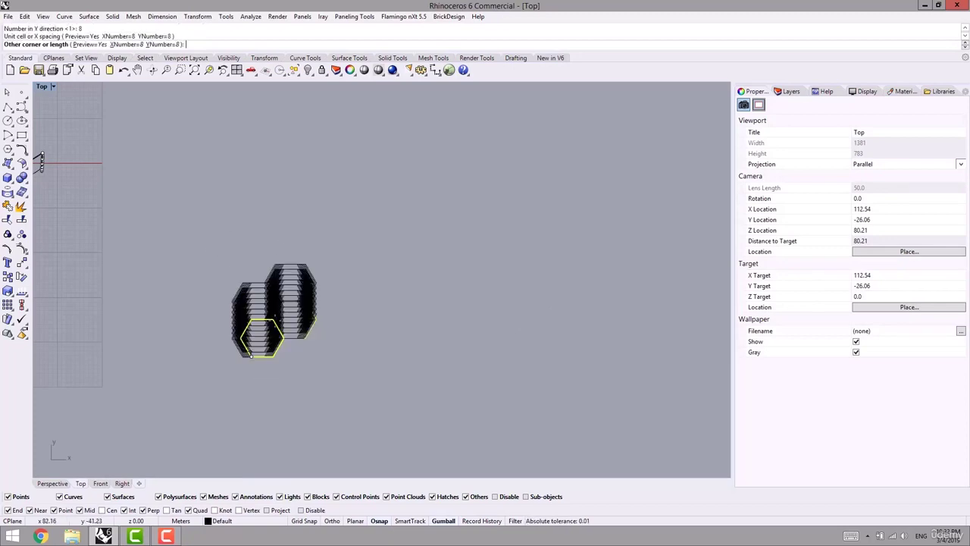
pyautogui.moveTo(316, 318); pyautogui.dragTo(231, 380, button='right')
pyautogui.scroll(-2, 263, 354)
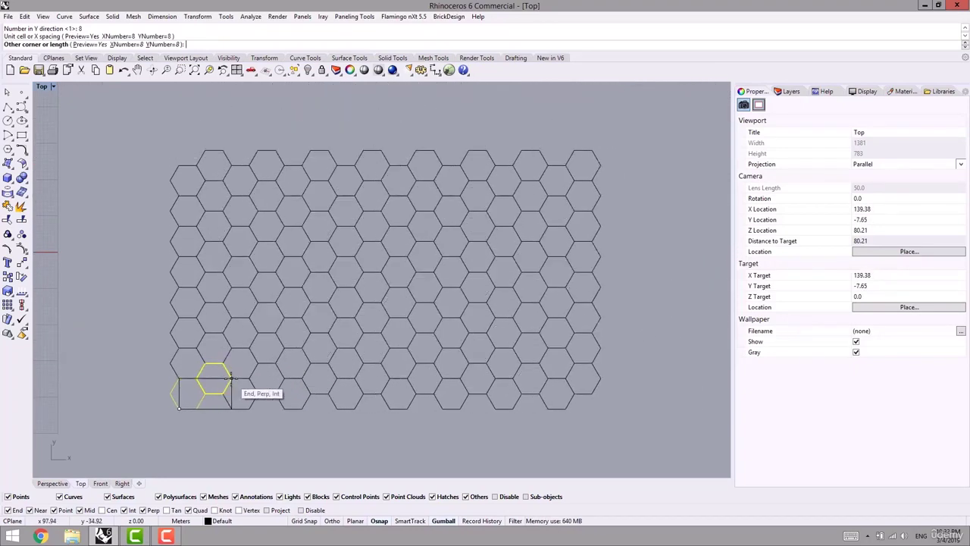
pyautogui.click(227, 384)
pyautogui.moveTo(228, 384); pyautogui.dragTo(175, 385, button='right')
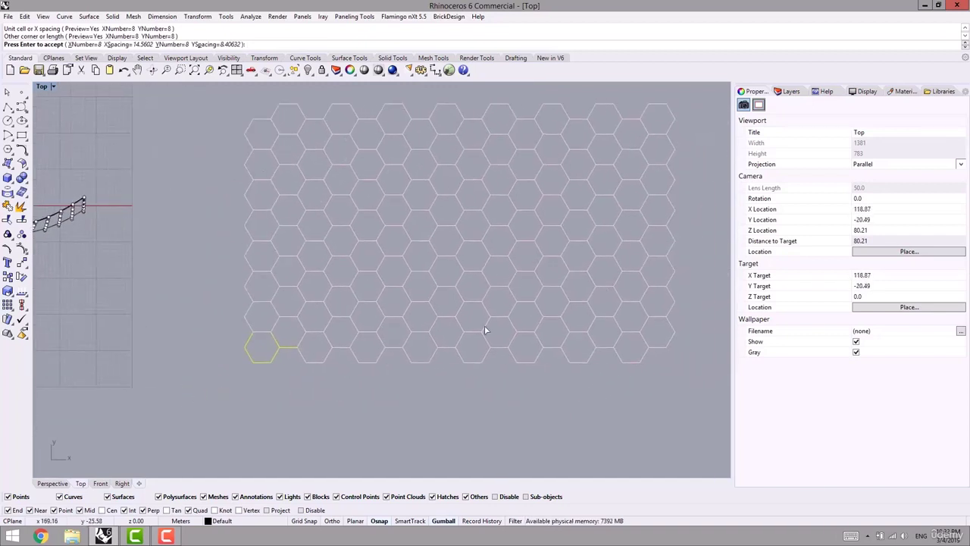
pyautogui.press('Return')
# - Copy the left hexagon below the wall from its lower-left corner to its right corner so the two nest together
pyautogui.click(160, 353)
pyautogui.scroll(-6, 262, 398)
pyautogui.moveTo(262, 398)
pyautogui.mouseDown(button='right')
pyautogui.moveTo(333, 377)
pyautogui.moveTo(403, 377)
pyautogui.mouseUp(button='right')
pyautogui.scroll(8, 266, 366)
pyautogui.moveTo(265, 366); pyautogui.dragTo(335, 369, button='right')
pyautogui.click(173, 324)
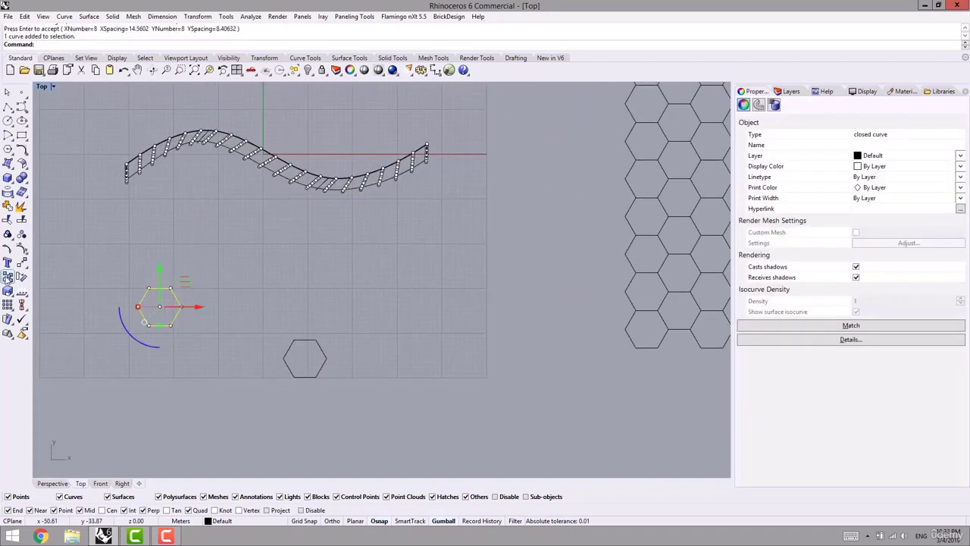
pyautogui.click(7, 276)
pyautogui.click(148, 327)
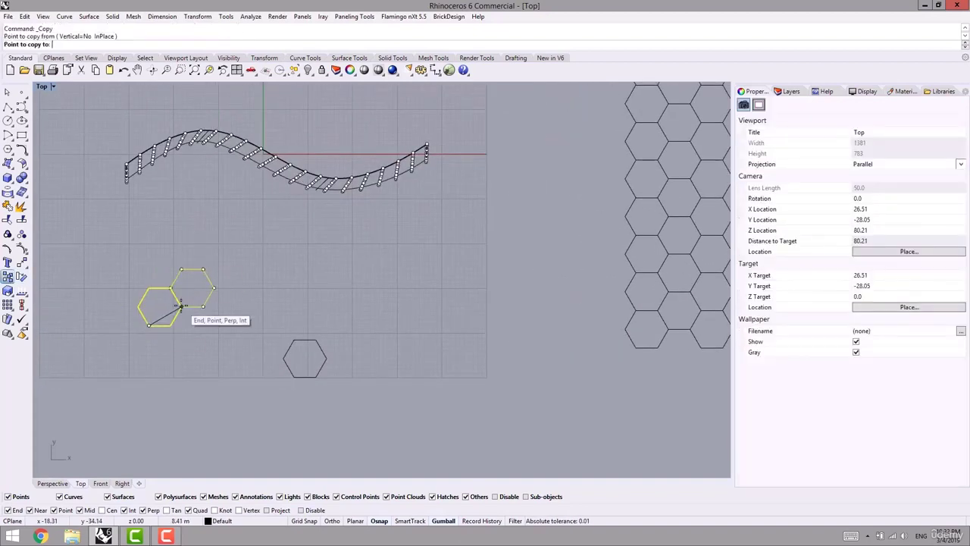
pyautogui.click(182, 307)
pyautogui.press('Return')
pyautogui.moveTo(223, 155); pyautogui.dragTo(291, 170, button='right')
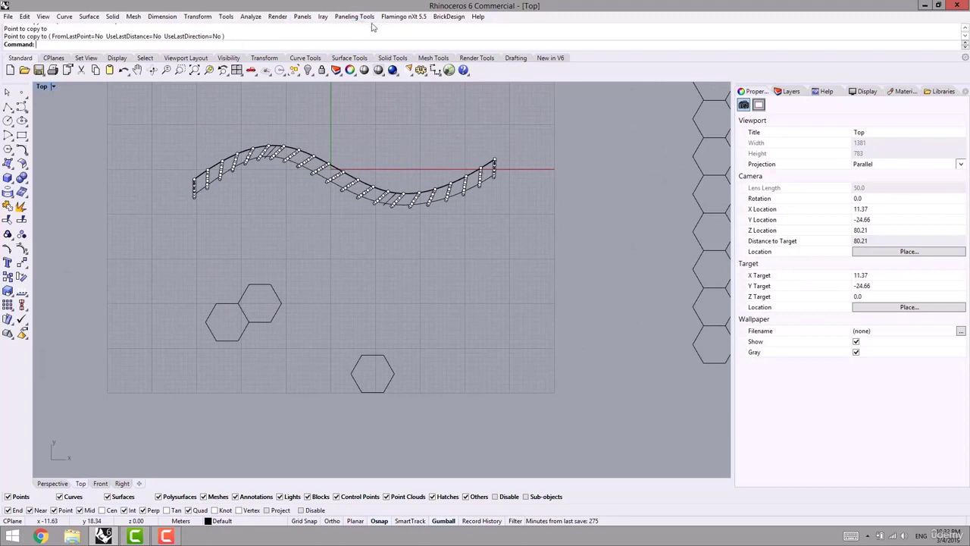
# - Try Panel Custom 2D on the wall's point grid without a base surface, using the two nested hexagons as the pattern
pyautogui.click(354, 16)
pyautogui.moveTo(310, 41)
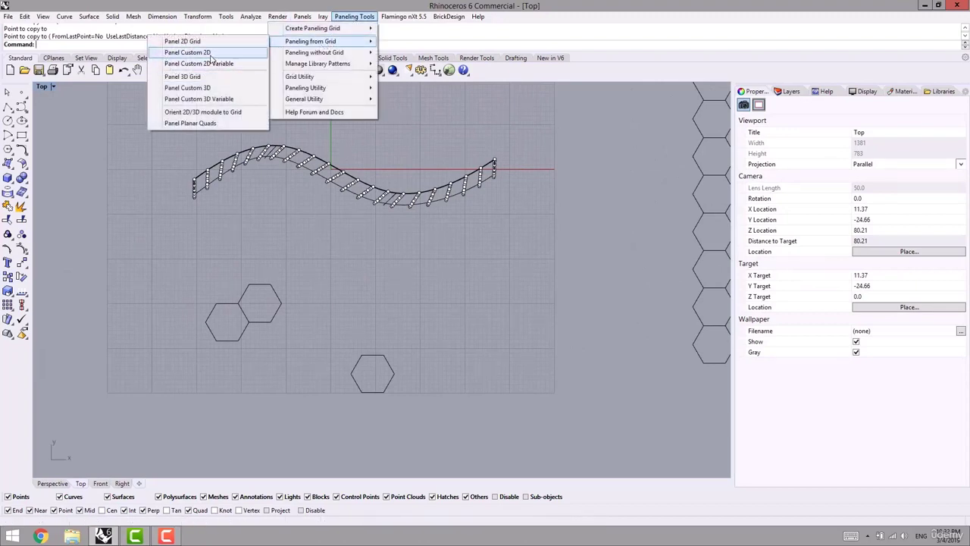
pyautogui.click(211, 53)
pyautogui.moveTo(202, 231); pyautogui.dragTo(232, 226, button='right')
pyautogui.click(237, 183)
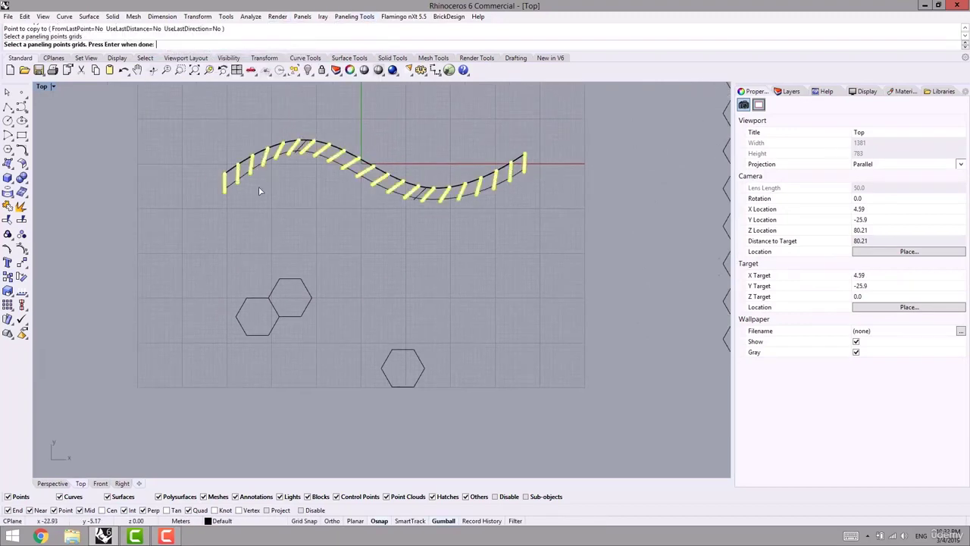
pyautogui.press('Return')
pyautogui.press('Return')
pyautogui.moveTo(212, 354); pyautogui.dragTo(212, 352)
pyautogui.moveTo(271, 327); pyautogui.dragTo(207, 371, button='right')
pyautogui.press('Return')
pyautogui.scroll(4, 206, 312)
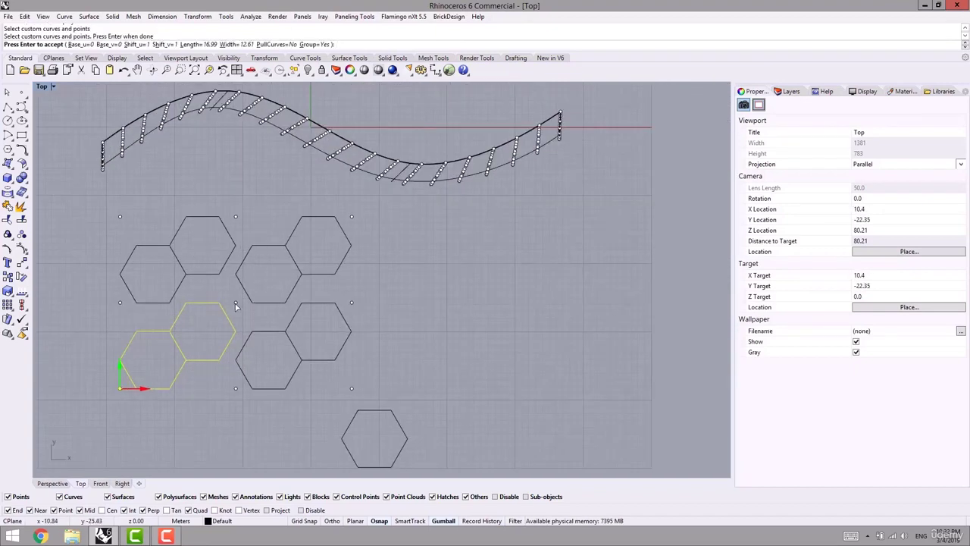
pyautogui.moveTo(188, 328); pyautogui.dragTo(227, 301, button='right')
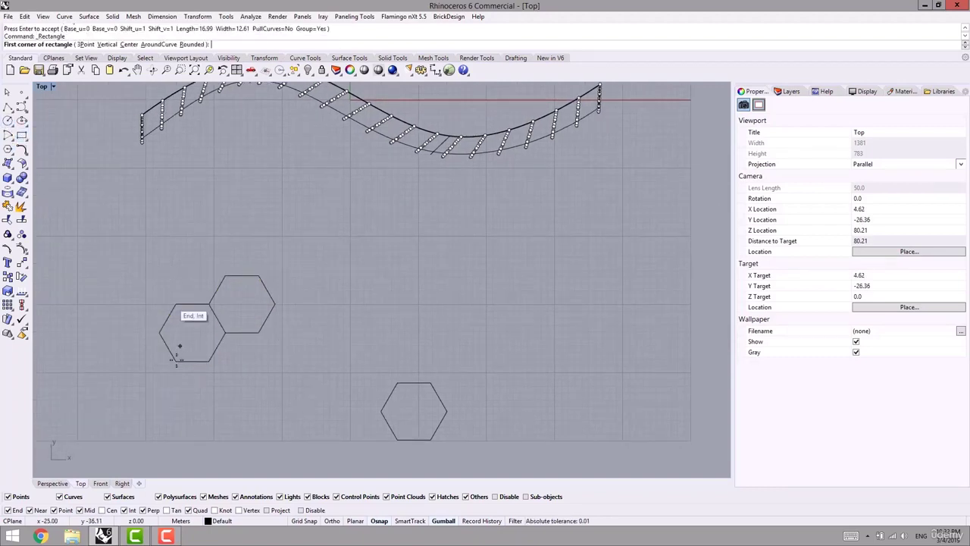
# - Draw a rectangle tightly bounding the two nested hexagons with SmartTrack on, and delete it
pyautogui.click(413, 522)
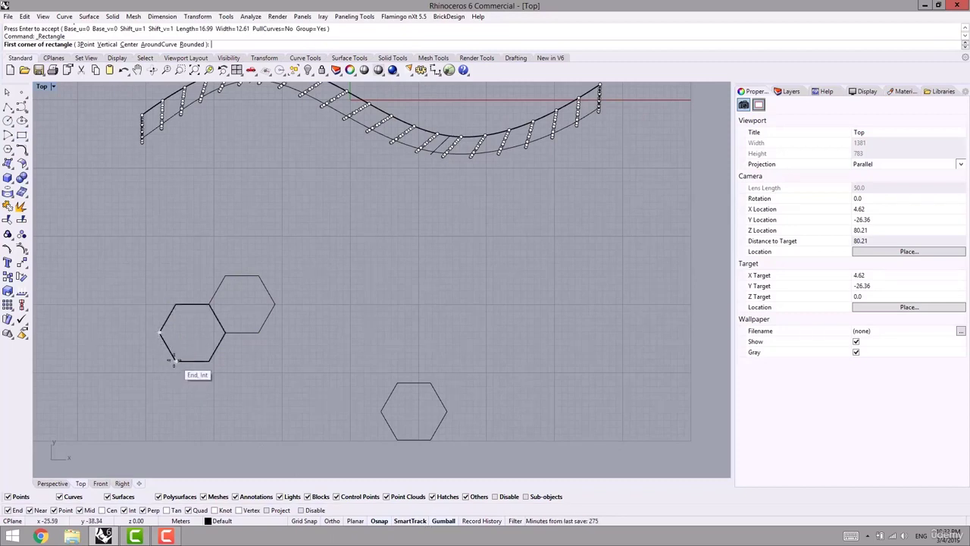
pyautogui.click(159, 360)
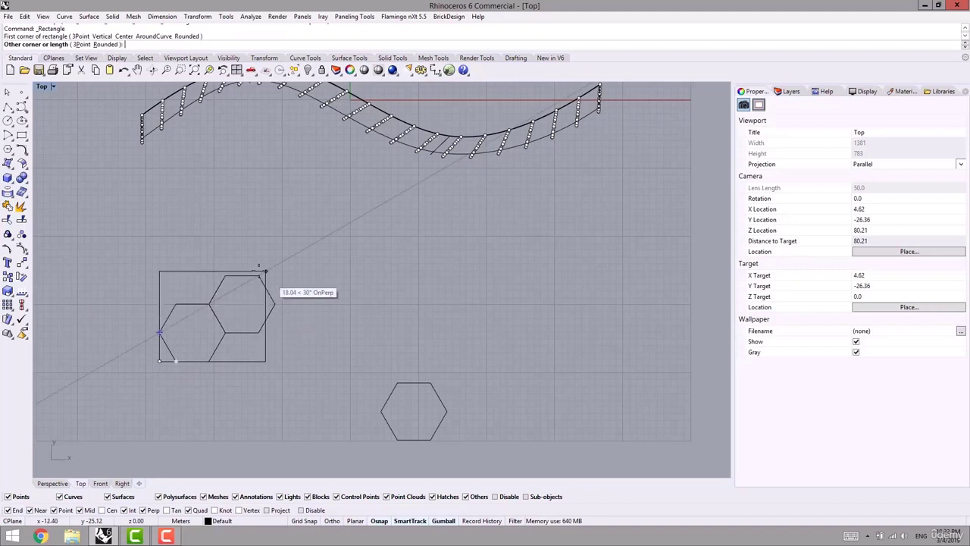
pyautogui.click(275, 275)
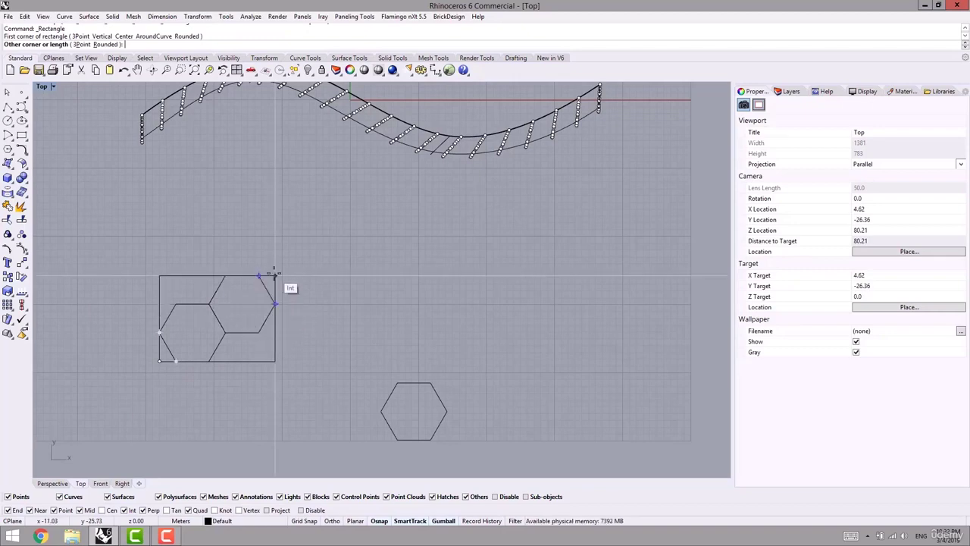
pyautogui.moveTo(329, 314); pyautogui.dragTo(351, 350, button='right')
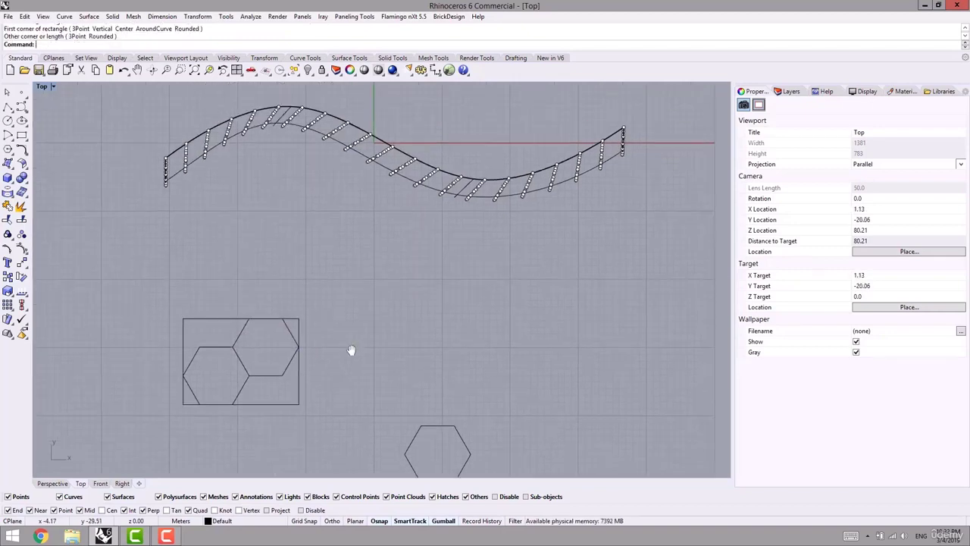
pyautogui.click(300, 326)
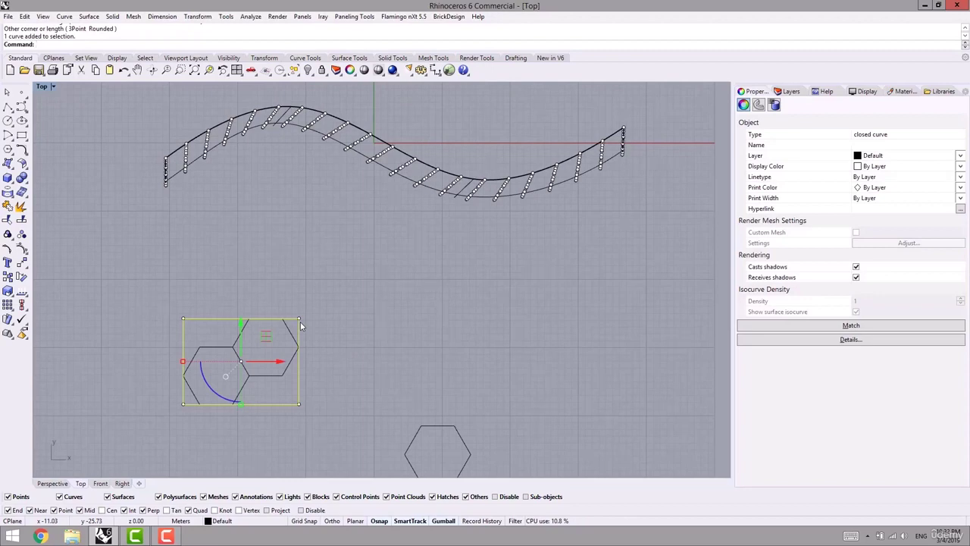
pyautogui.press('Delete')
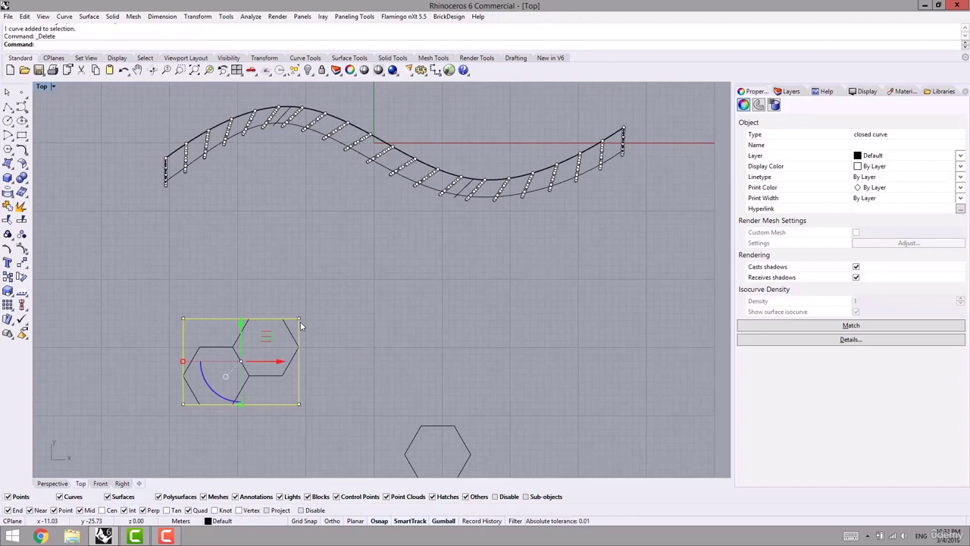
# - Restart custom 2D paneling on the wall's point grid with no base surface, and choose the two nested hexagons as the pattern
pyautogui.rightClick(334, 30)
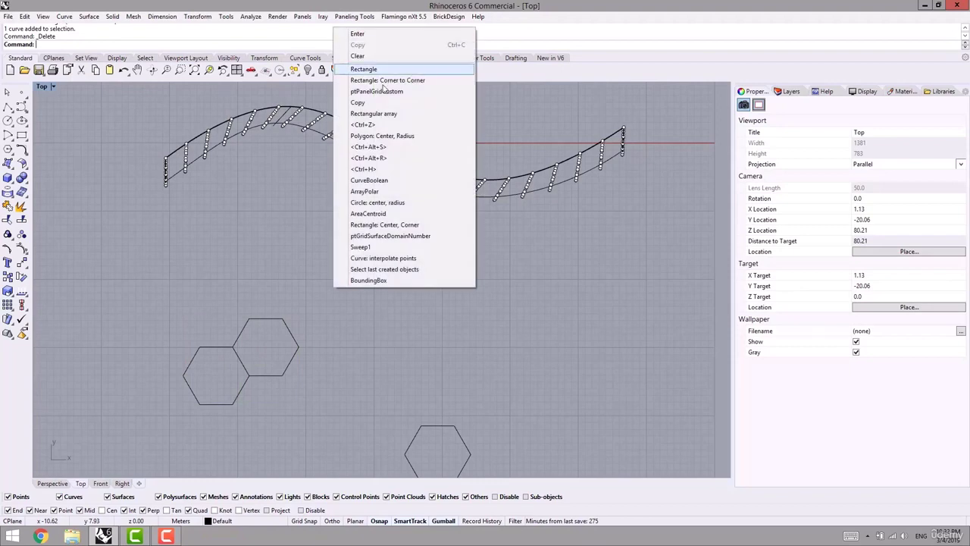
pyautogui.click(383, 92)
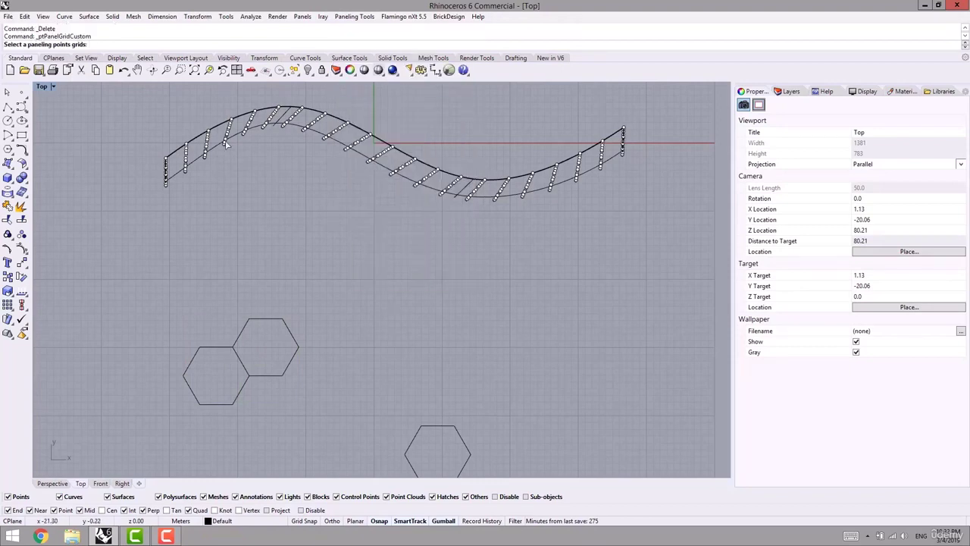
pyautogui.click(225, 144)
pyautogui.press('Return')
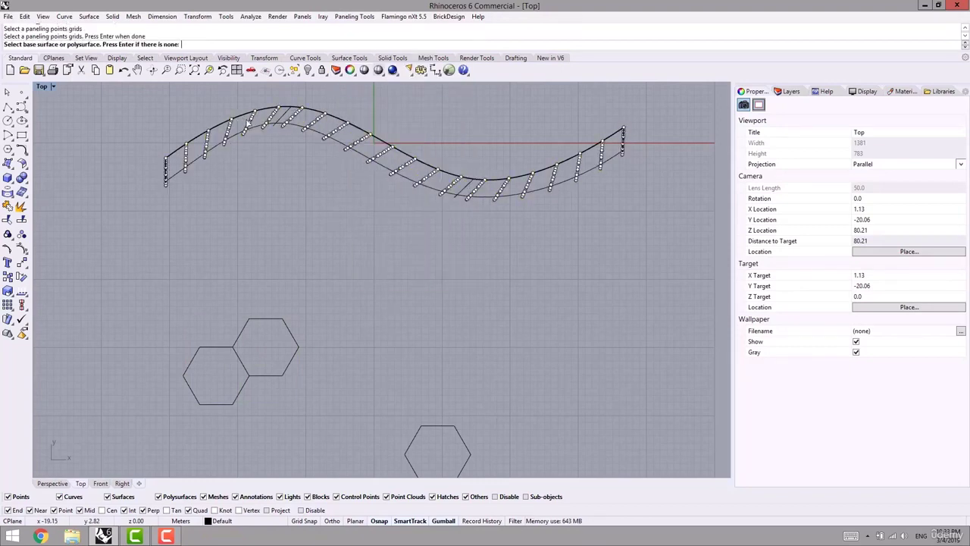
pyautogui.press('Return')
pyautogui.moveTo(175, 421); pyautogui.dragTo(132, 448)
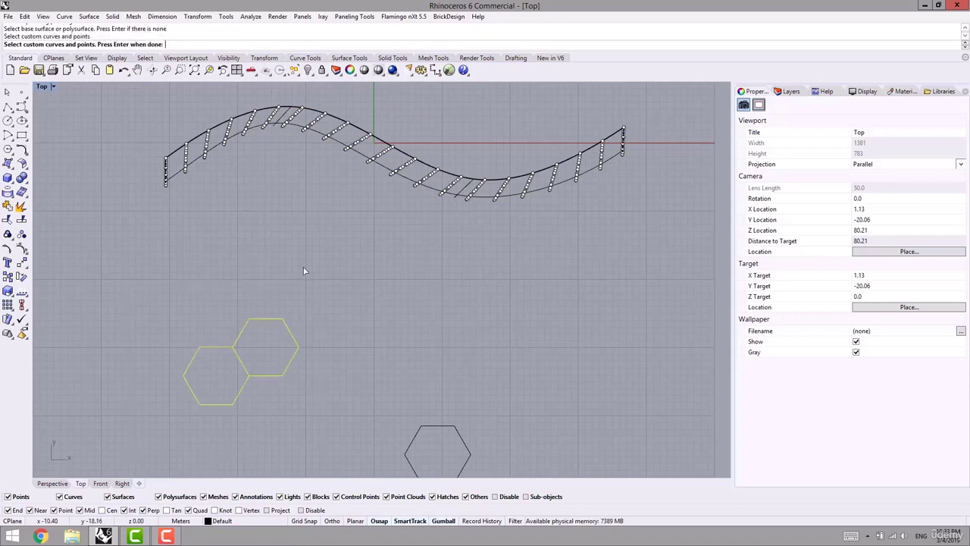
pyautogui.press('Return')
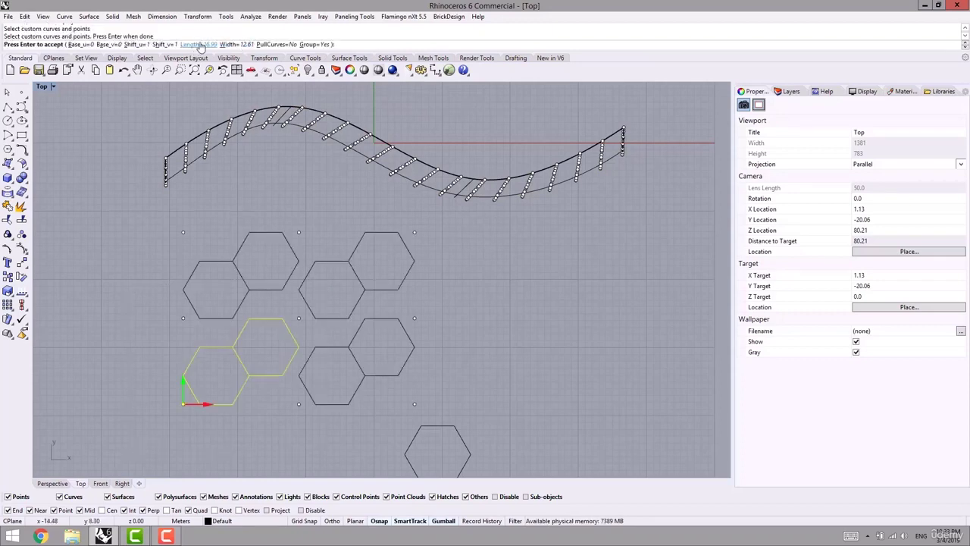
# - Try pattern widths of 11, 16 and 10 to adjust the vertical spacing of the hexagon pairs in the preview
pyautogui.click(227, 44)
pyautogui.write('11')
pyautogui.press('Return')
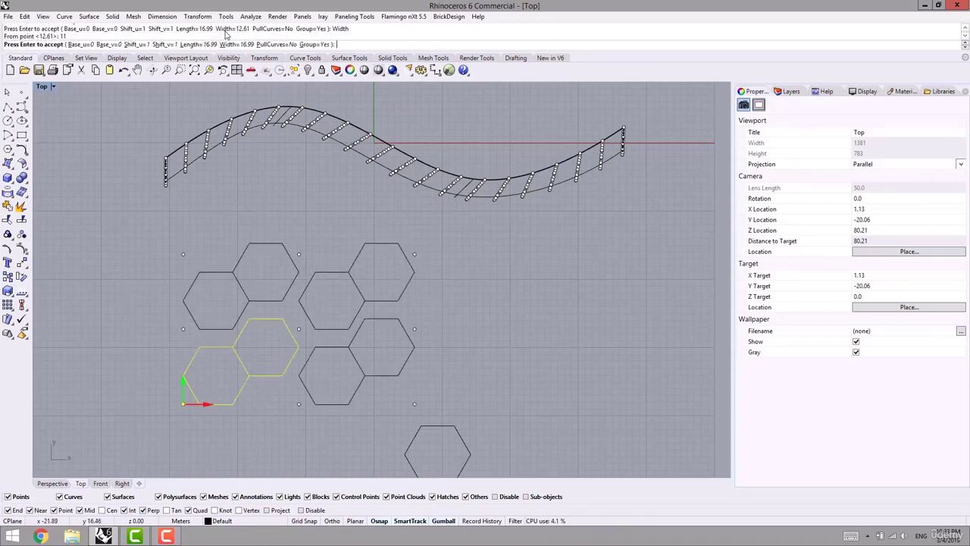
pyautogui.click(244, 45)
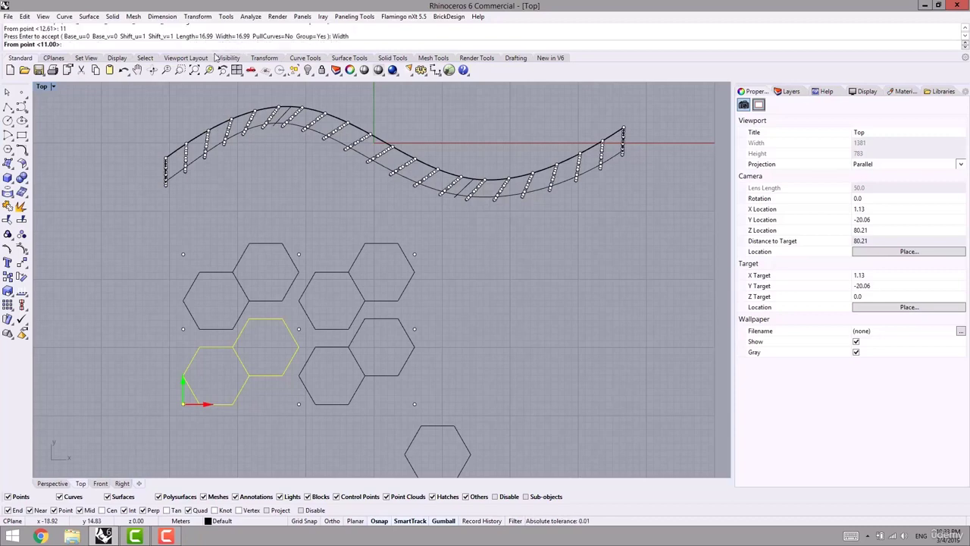
pyautogui.write('16')
pyautogui.press('Return')
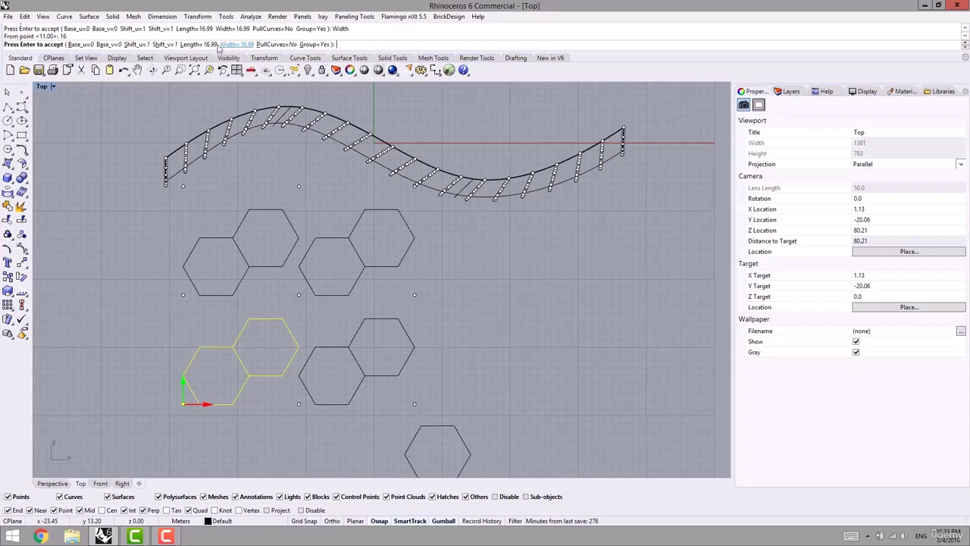
pyautogui.click(236, 44)
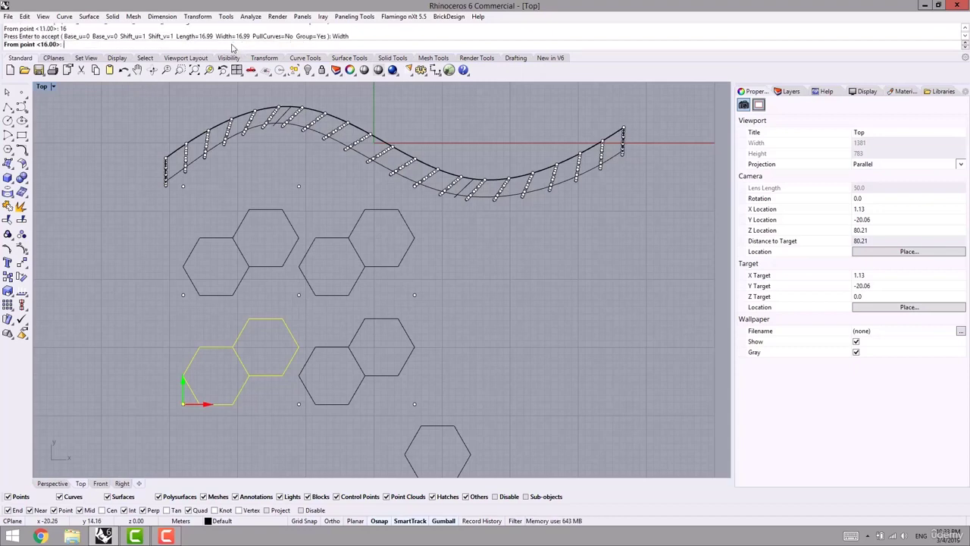
pyautogui.write('10')
pyautogui.press('Return')
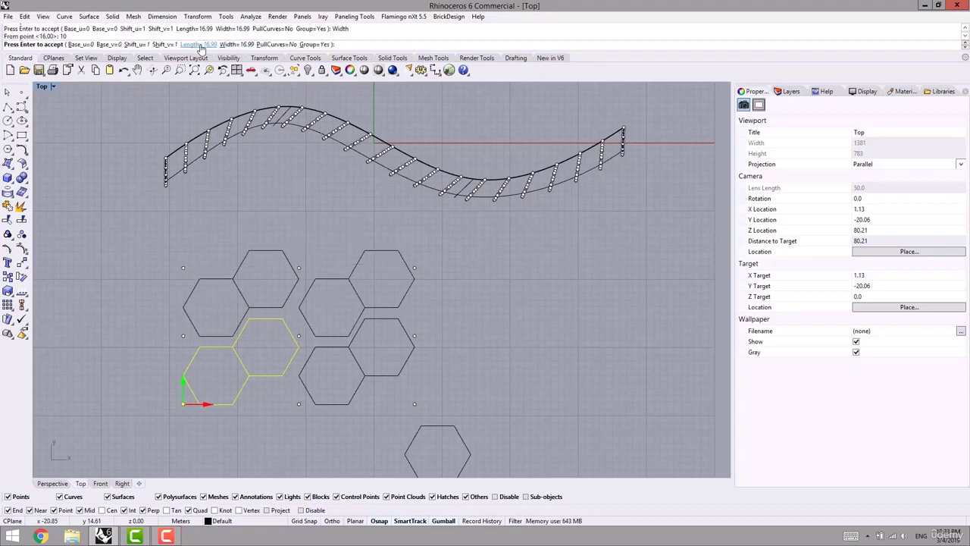
# - Try pattern lengths of 16 and 15 to tighten the horizontal spacing of the hexagon pairs in the preview
pyautogui.click(200, 45)
pyautogui.write('16')
pyautogui.press('Return')
pyautogui.click(199, 45)
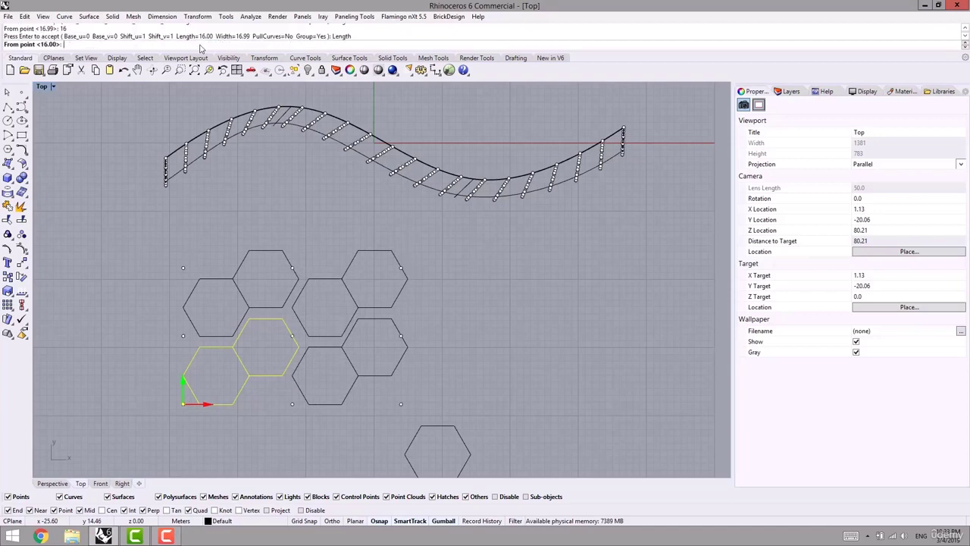
pyautogui.write('15')
pyautogui.press('Return')
pyautogui.moveTo(295, 346); pyautogui.dragTo(278, 362, button='right')
pyautogui.moveTo(290, 315); pyautogui.dragTo(296, 303, button='right')
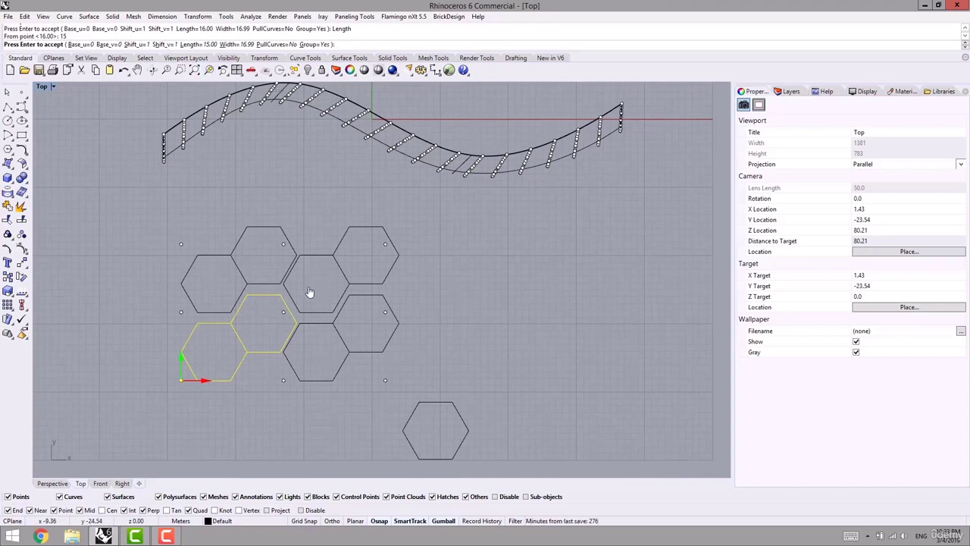
# - Cancel the custom paneling and delete the copied hexagon nested beside the left one below the wall
pyautogui.press('Escape')
pyautogui.click(281, 335)
pyautogui.press('Delete')
pyautogui.scroll(-5, 285, 337)
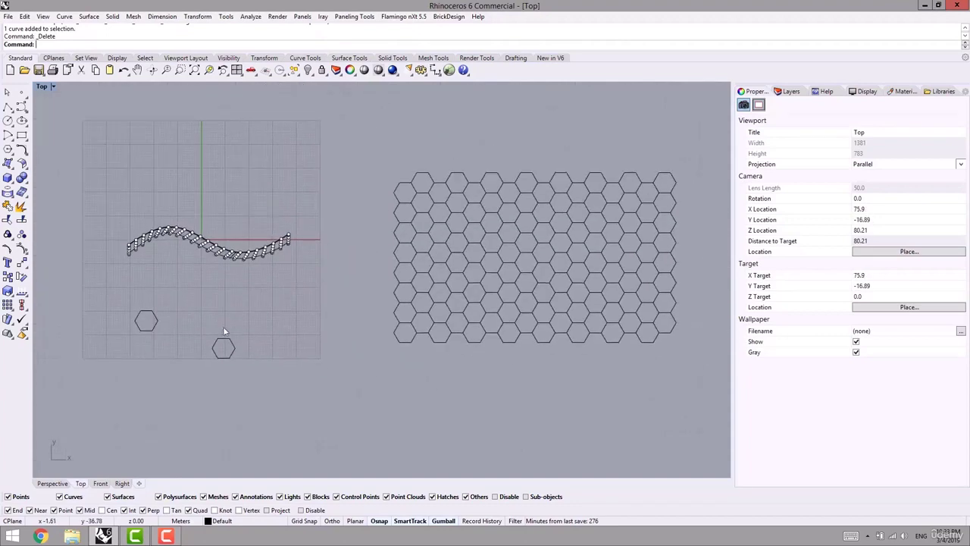
pyautogui.scroll(8, 224, 332)
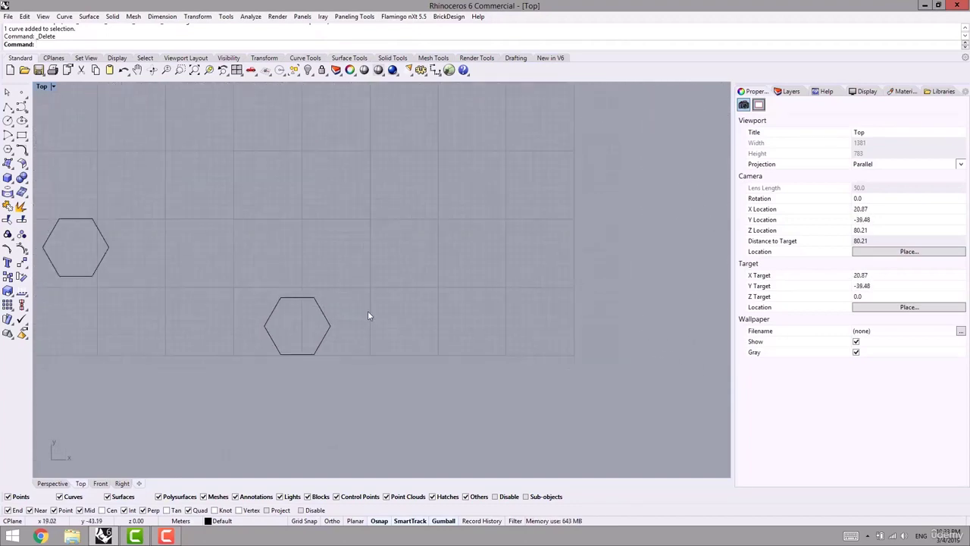
pyautogui.scroll(-3, 356, 317)
pyautogui.moveTo(326, 328); pyautogui.dragTo(269, 325, button='right')
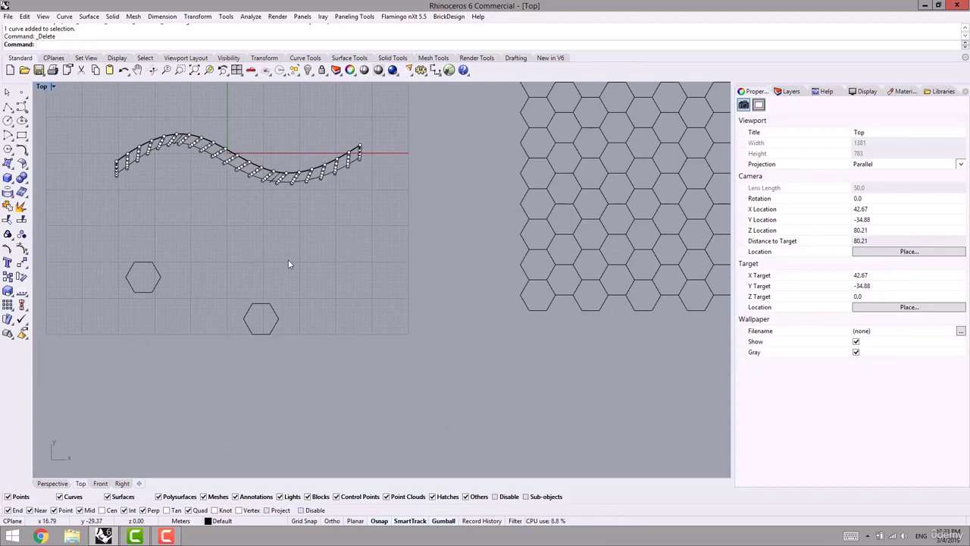
pyautogui.moveTo(554, 236)
pyautogui.mouseDown(button='right')
pyautogui.moveTo(372, 342)
pyautogui.moveTo(322, 321)
pyautogui.mouseUp(button='right')
pyautogui.moveTo(401, 329); pyautogui.dragTo(607, 292, button='right')
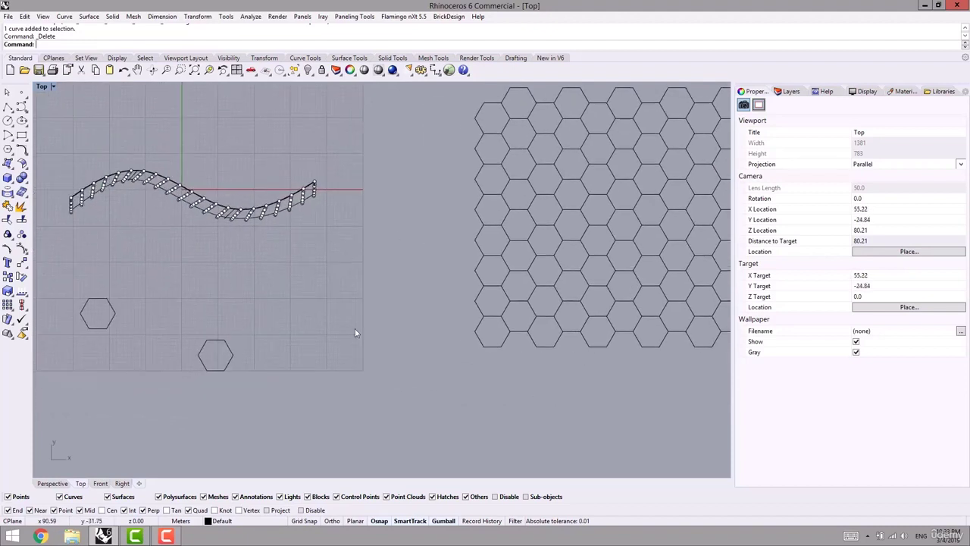
pyautogui.moveTo(268, 344); pyautogui.dragTo(329, 338, button='right')
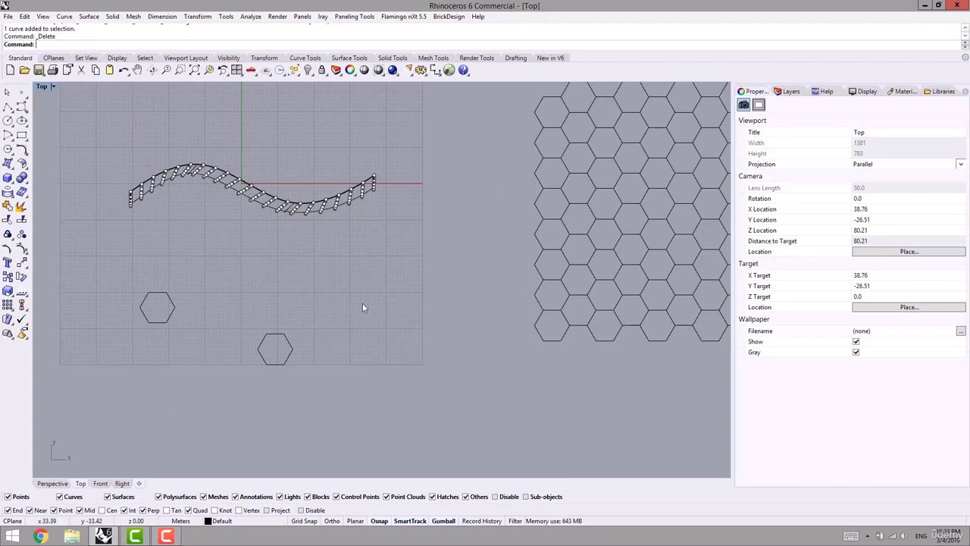
# - Copy the lone hexagon below the wall to its upper-right and upper sides so the copies share its edges
pyautogui.moveTo(391, 319); pyautogui.dragTo(259, 324, button='right')
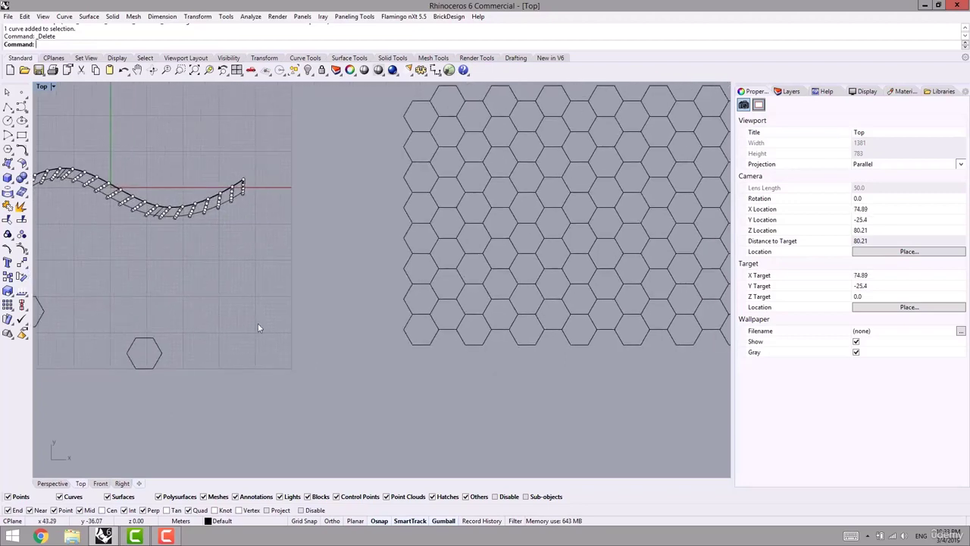
pyautogui.click(142, 352)
pyautogui.moveTo(142, 352); pyautogui.dragTo(208, 338, button='right')
pyautogui.click(7, 277)
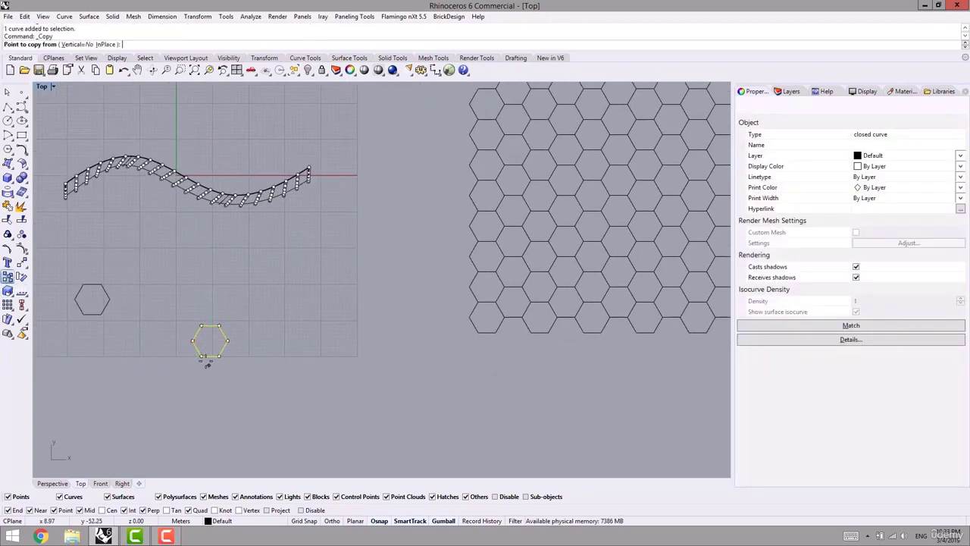
pyautogui.click(210, 355)
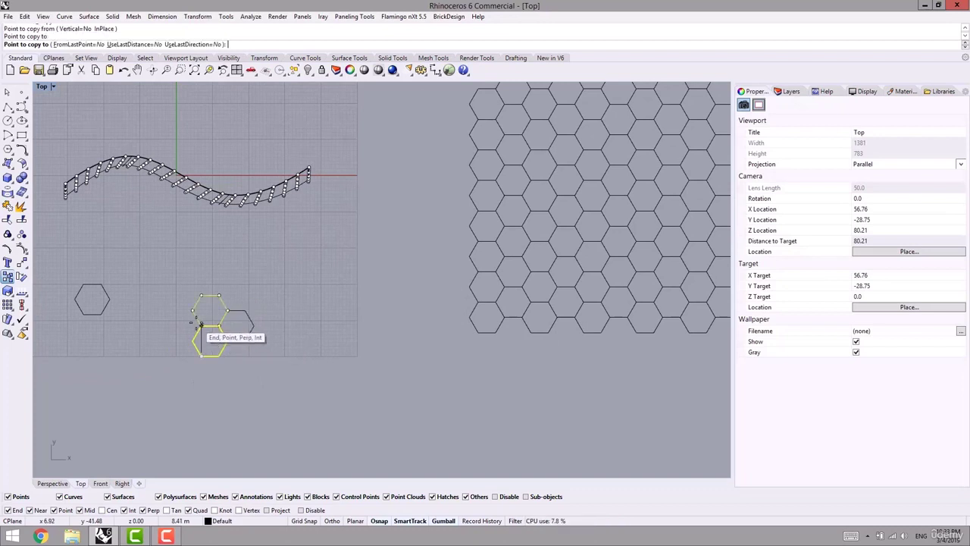
pyautogui.click(210, 326)
pyautogui.press('Return')
pyautogui.click(266, 312)
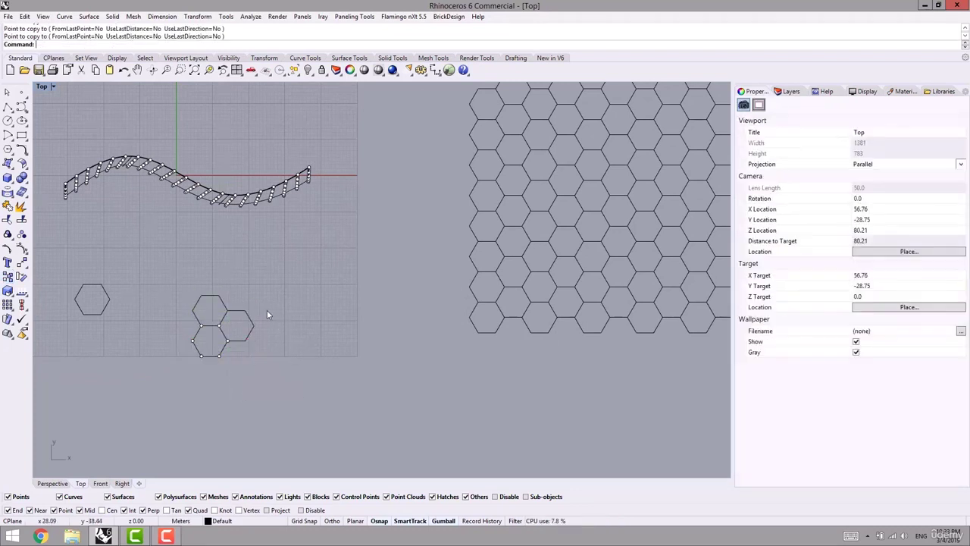
# - Copy the upper-right hexagon to the lower, lower-right, lower-left and upper-left sides, completing a ring of six around the central one
pyautogui.click(249, 319)
pyautogui.rightClick(248, 318)
pyautogui.click(245, 310)
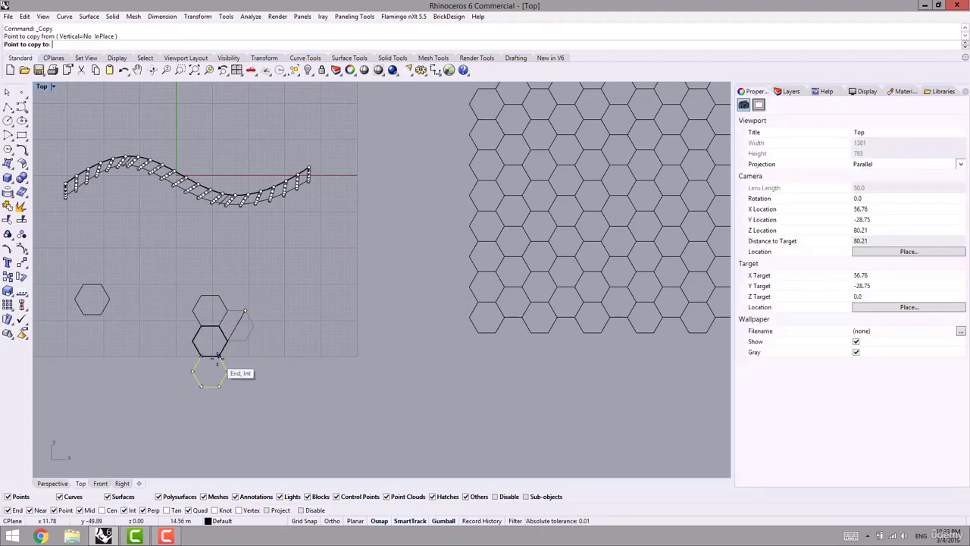
pyautogui.click(218, 356)
pyautogui.click(245, 340)
pyautogui.click(191, 341)
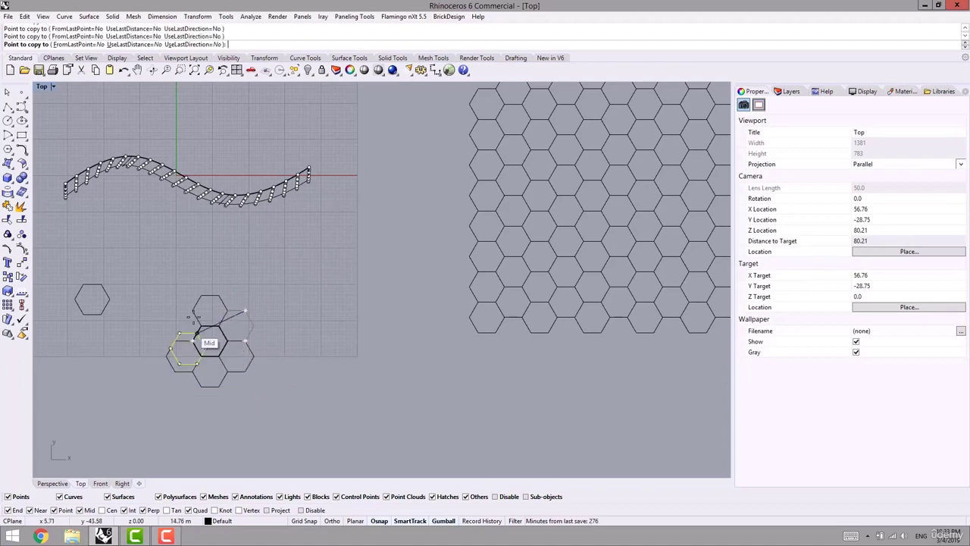
pyautogui.click(190, 311)
pyautogui.press('Return')
pyautogui.click(341, 276)
# - Draw a vertical guide line through the midpoints of the cluster's two left hexagons, spanning the cluster's full height
pyautogui.moveTo(238, 315); pyautogui.dragTo(341, 277, button='right')
pyautogui.scroll(4, 277, 300)
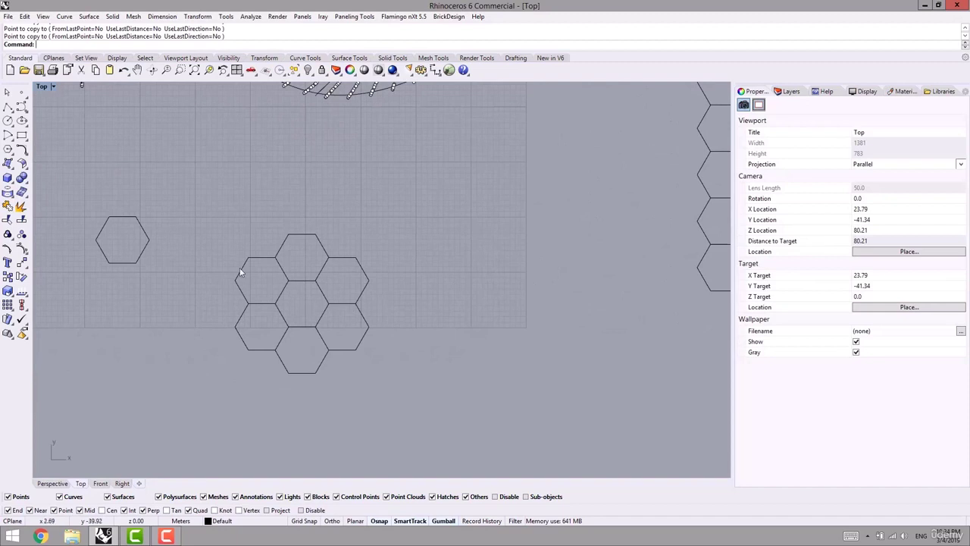
pyautogui.click(8, 107)
pyautogui.scroll(2, 277, 275)
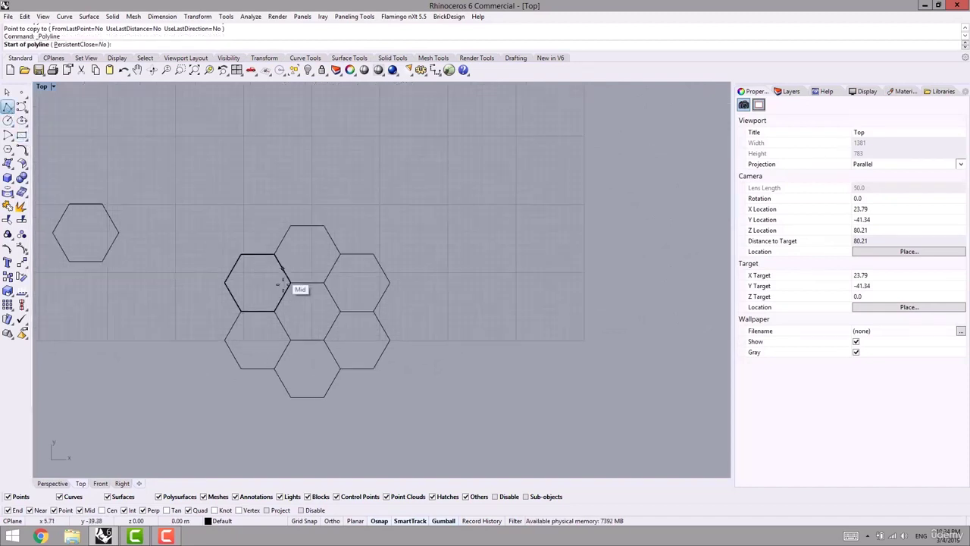
pyautogui.scroll(3, 284, 284)
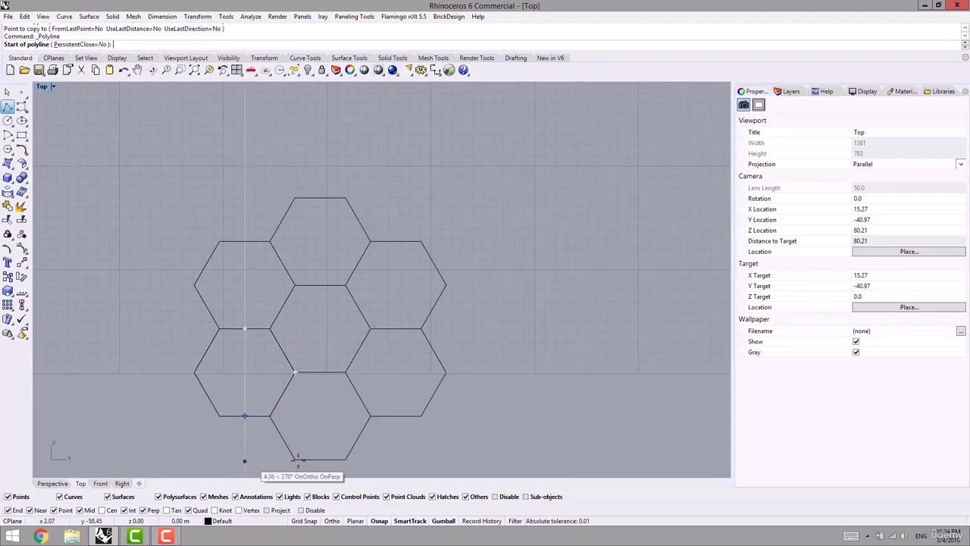
pyautogui.click(244, 459)
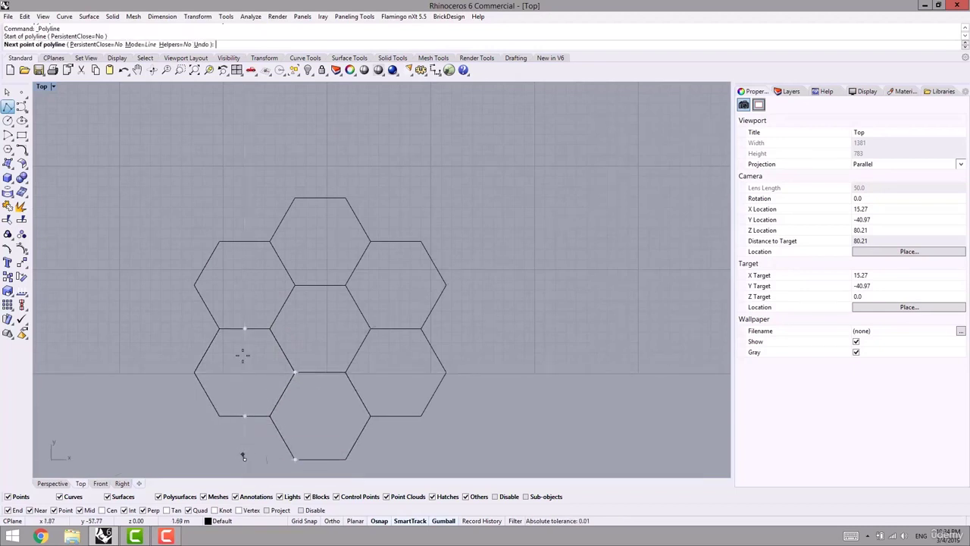
pyautogui.click(244, 198)
pyautogui.press('Return')
# - Mirror the vertical guide line about the cluster's vertical centre axis, keeping the original
pyautogui.write('mi')
pyautogui.press('Return')
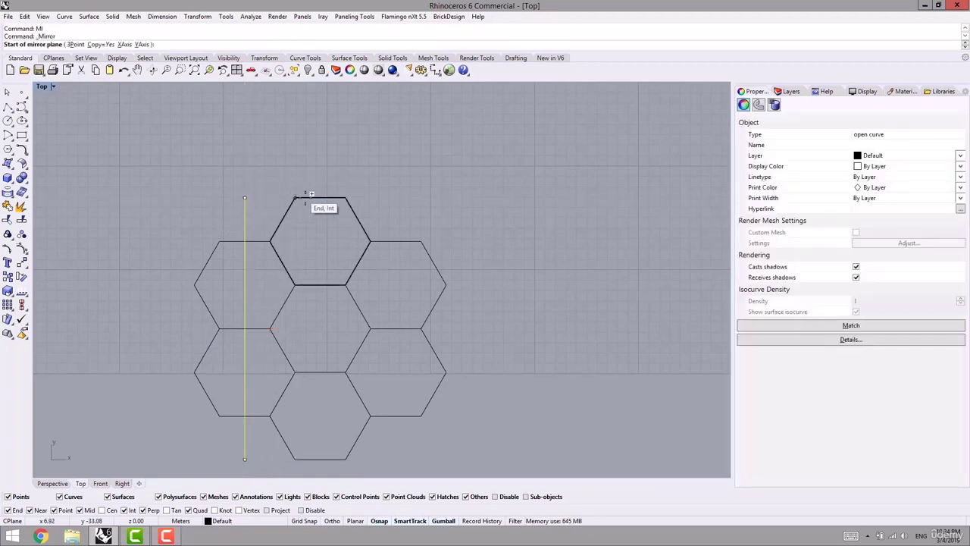
pyautogui.click(321, 197)
pyautogui.click(322, 153)
pyautogui.click(422, 163)
pyautogui.moveTo(455, 200); pyautogui.dragTo(417, 189, button='right')
pyautogui.scroll(-4, 454, 198)
pyautogui.scroll(2, 417, 194)
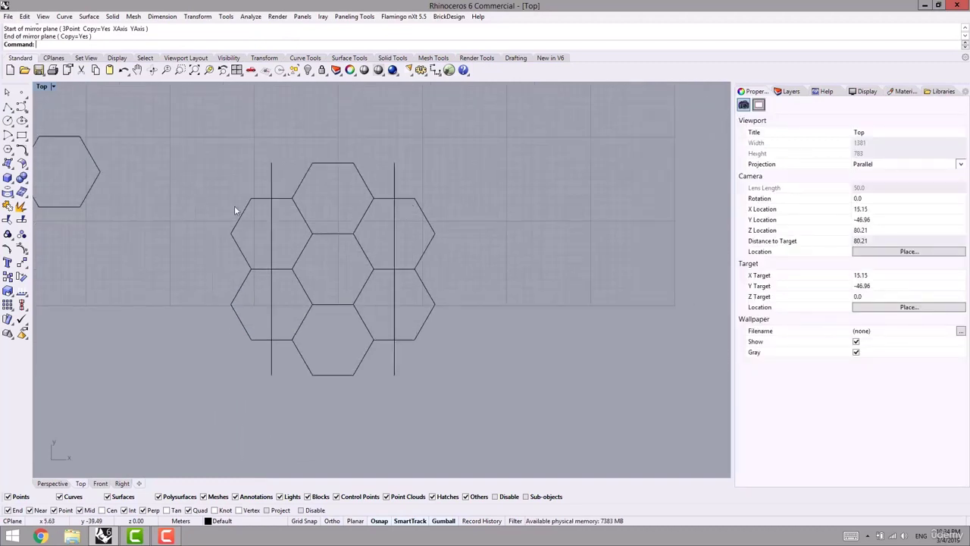
# - Draw a horizontal guide line across the middle of the top hexagon, from one vertical guide to the other
pyautogui.click(9, 108)
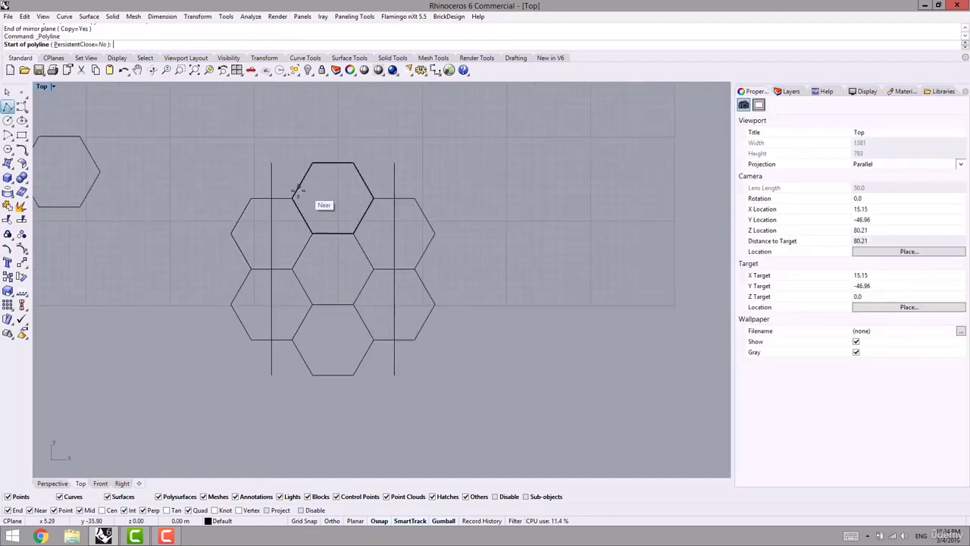
pyautogui.click(271, 199)
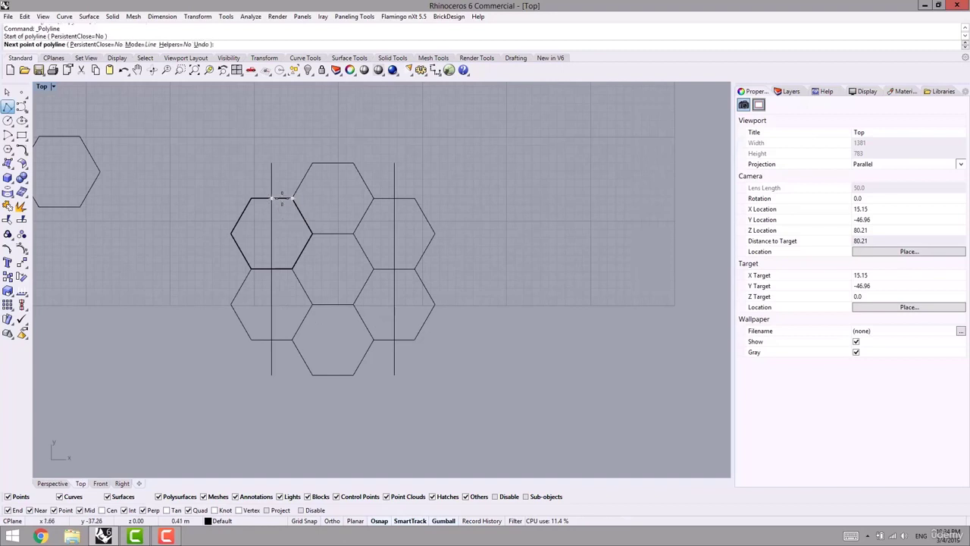
pyautogui.click(394, 198)
pyautogui.press('Return')
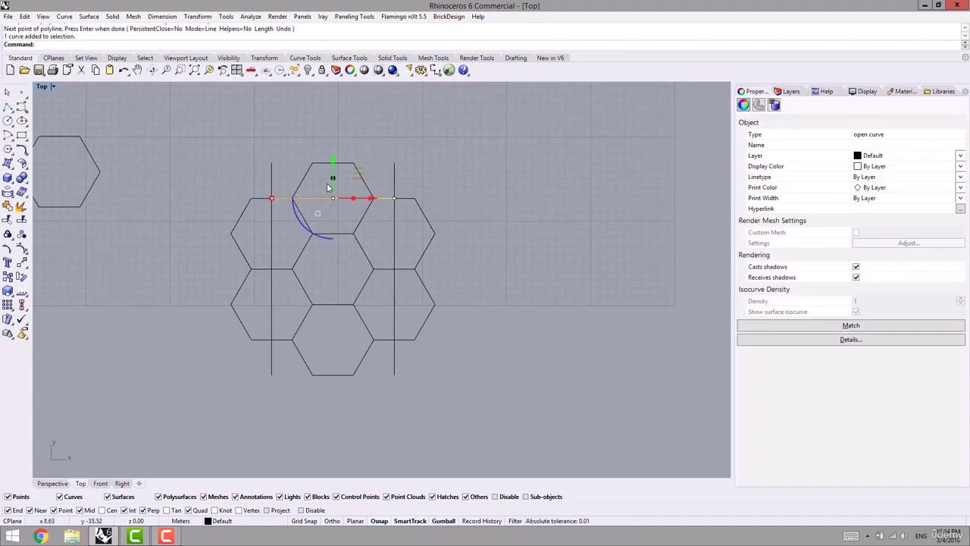
# - Mirror the horizontal guide line about the cluster's horizontal centre axis so a copy crosses the bottom hexagon
pyautogui.write('MI')
pyautogui.press('Return')
pyautogui.click(414, 269)
pyautogui.click(515, 268)
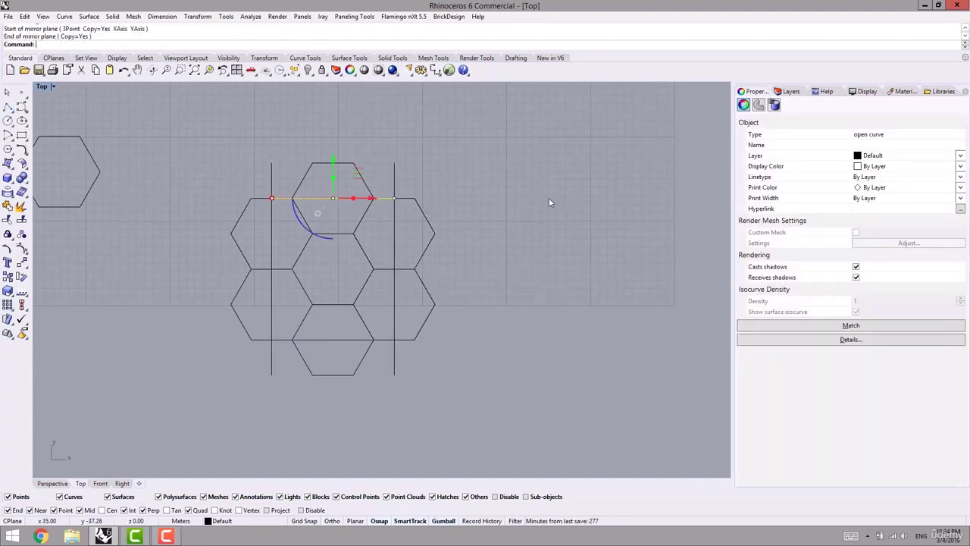
pyautogui.click(551, 201)
# - Trim everything outside the rectangle formed by the four guide lines, using them as cutters, and delete the guides
pyautogui.moveTo(366, 194); pyautogui.dragTo(373, 189, button='right')
pyautogui.click(364, 193)
pyautogui.keyDown('shift'); pyautogui.click(400, 176); pyautogui.keyUp('shift')
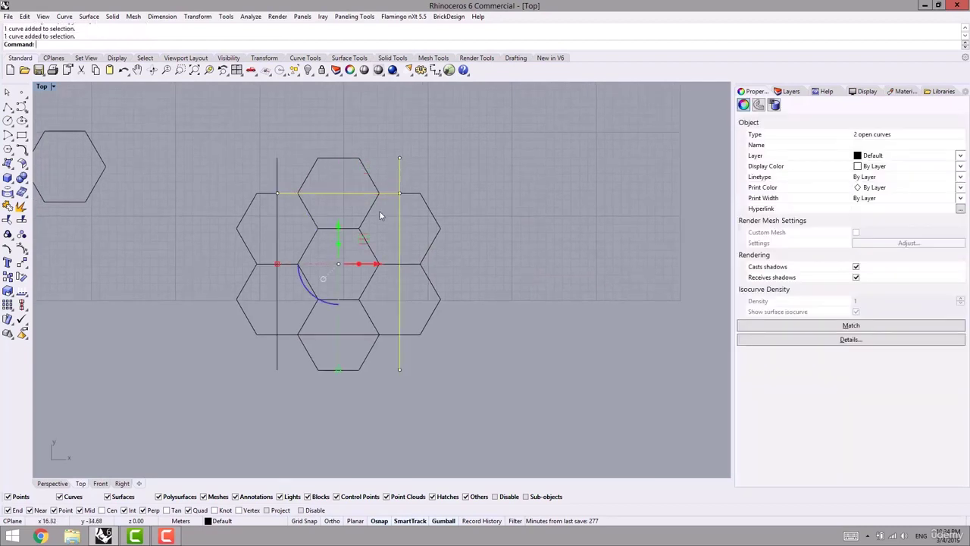
pyautogui.keyDown('shift'); pyautogui.click(335, 334); pyautogui.keyUp('shift')
pyautogui.keyDown('shift'); pyautogui.click(279, 180); pyautogui.keyUp('shift')
pyautogui.moveTo(344, 207); pyautogui.dragTo(362, 213, button='right')
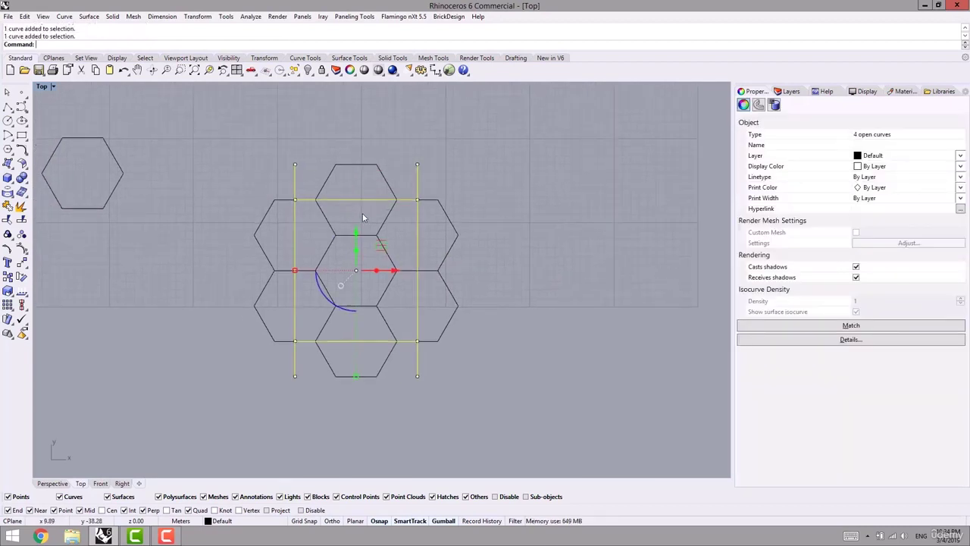
pyautogui.write('TR')
pyautogui.press('Return')
pyautogui.moveTo(464, 335); pyautogui.dragTo(440, 400)
pyautogui.moveTo(284, 187); pyautogui.dragTo(284, 186)
pyautogui.moveTo(283, 173); pyautogui.dragTo(242, 353)
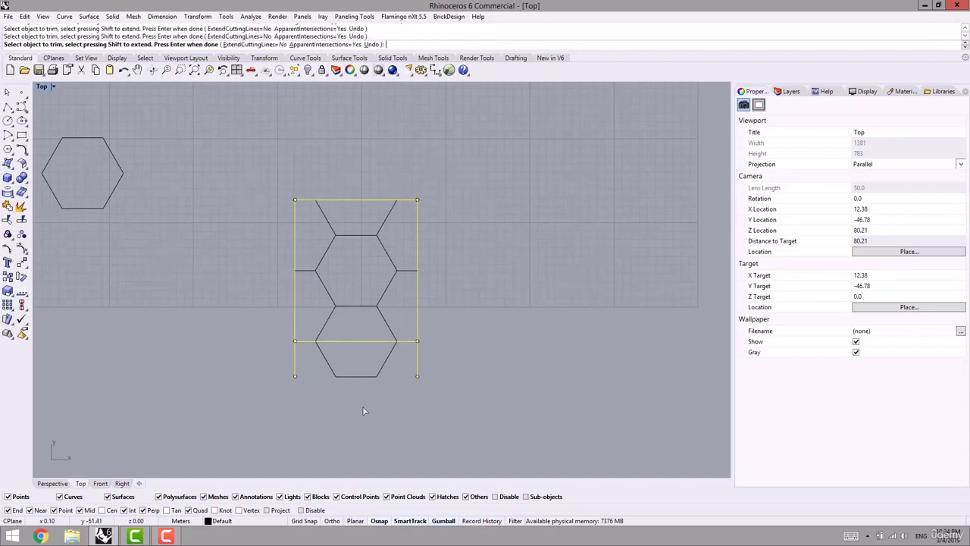
pyautogui.moveTo(296, 375); pyautogui.dragTo(256, 346)
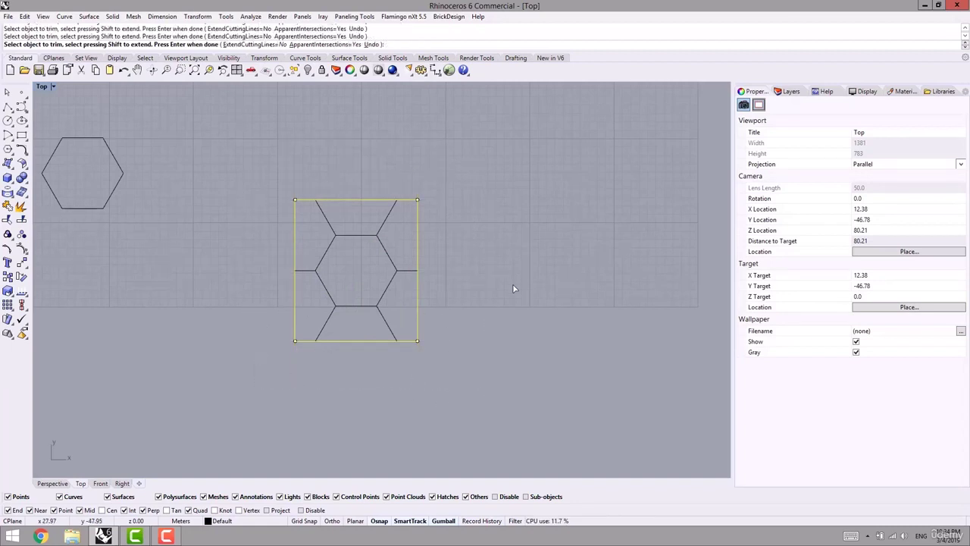
pyautogui.press('Return')
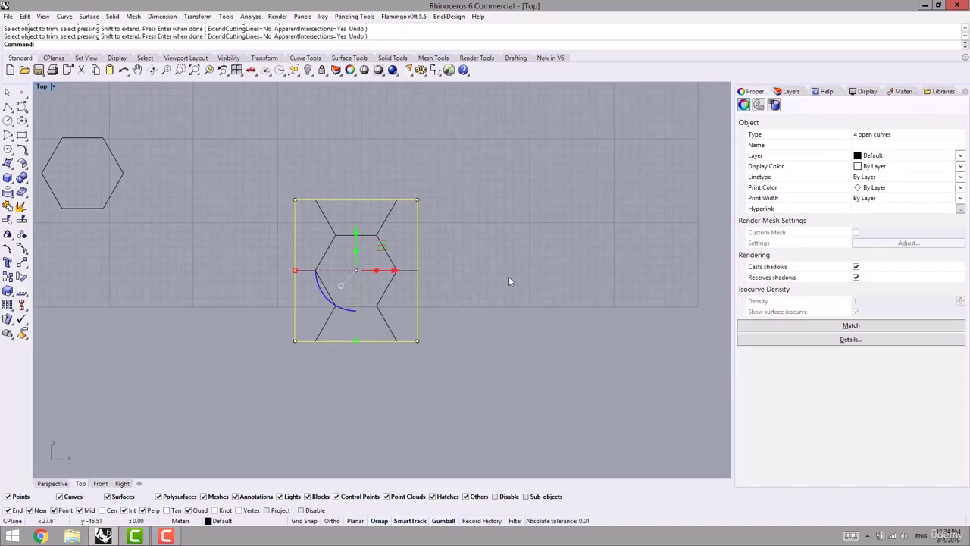
pyautogui.press('Delete')
# - Examine the trimmed hexagon tile in comparison with the large honeycomb array
pyautogui.scroll(-5, 467, 265)
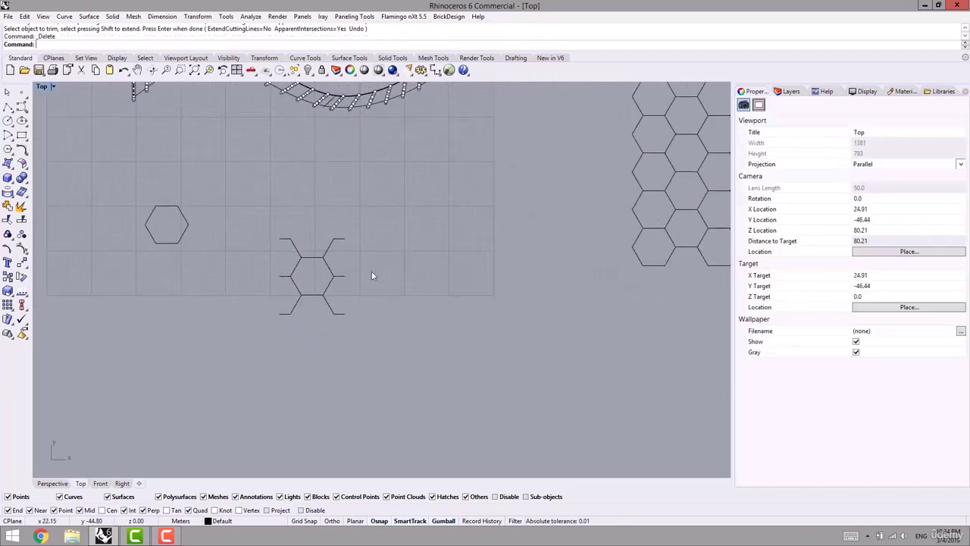
pyautogui.scroll(3, 250, 269)
pyautogui.moveTo(326, 217); pyautogui.dragTo(227, 342)
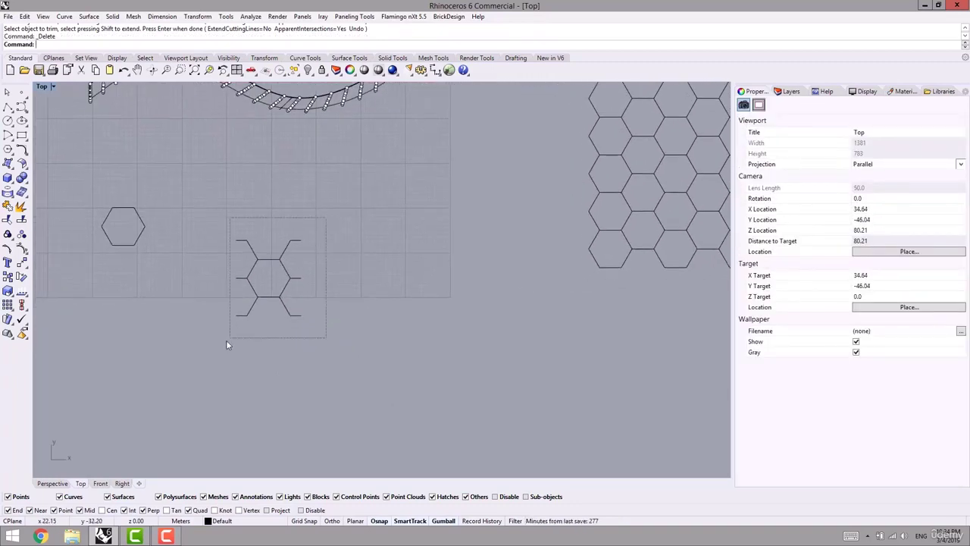
pyautogui.moveTo(405, 258)
pyautogui.mouseDown(button='right')
pyautogui.moveTo(319, 283)
pyautogui.moveTo(364, 278)
pyautogui.moveTo(340, 284)
pyautogui.mouseUp(button='right')
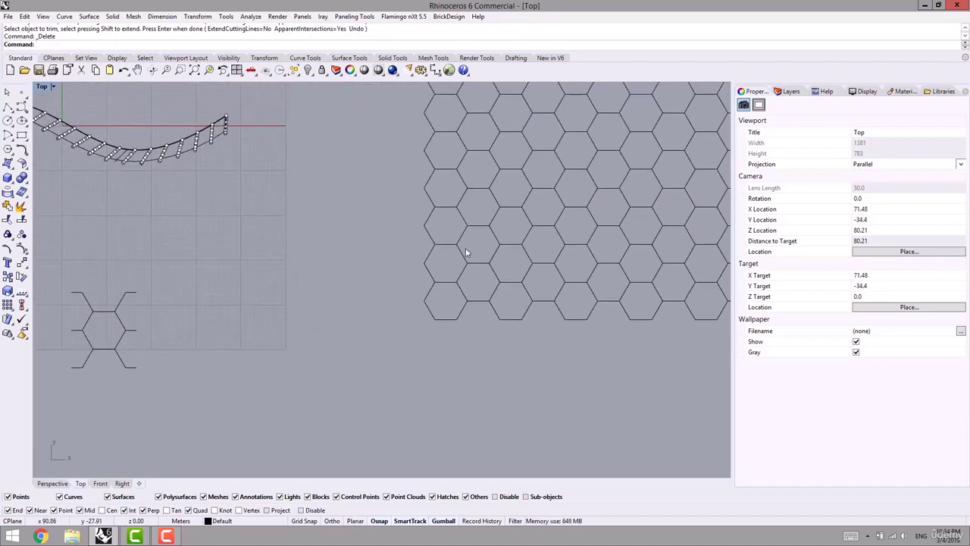
pyautogui.moveTo(190, 314); pyautogui.dragTo(311, 277, button='right')
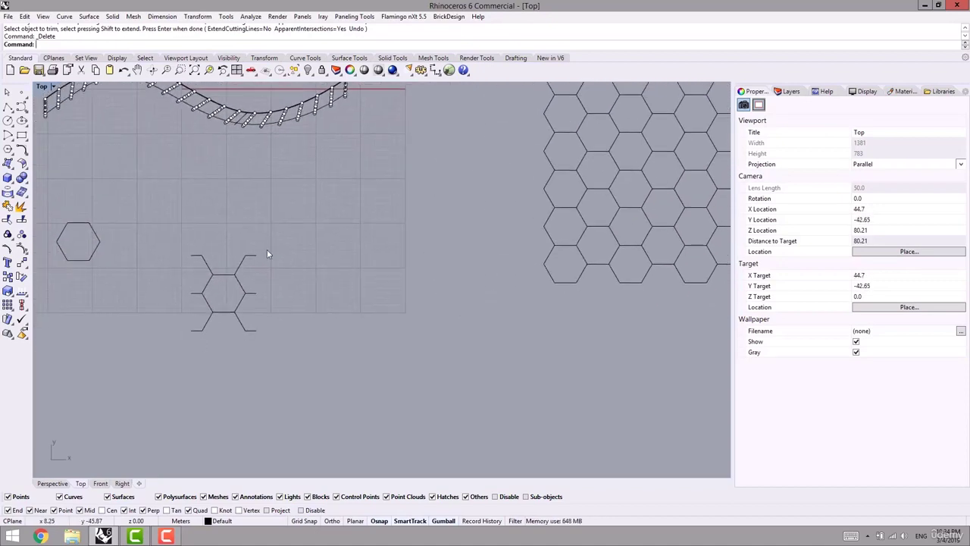
pyautogui.moveTo(523, 215); pyautogui.dragTo(341, 248, button='right')
pyautogui.scroll(-4, 465, 260)
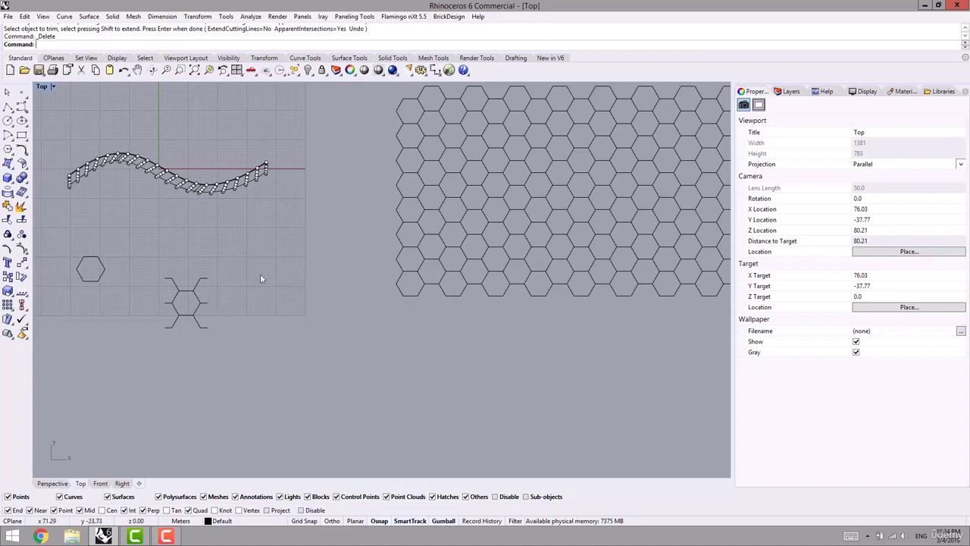
pyautogui.scroll(3, 260, 279)
pyautogui.moveTo(258, 292); pyautogui.dragTo(329, 284, button='right')
# - Mirror the trimmed tile about a vertical axis at its right edge to test how it repeats sideways
pyautogui.moveTo(369, 221); pyautogui.dragTo(216, 371)
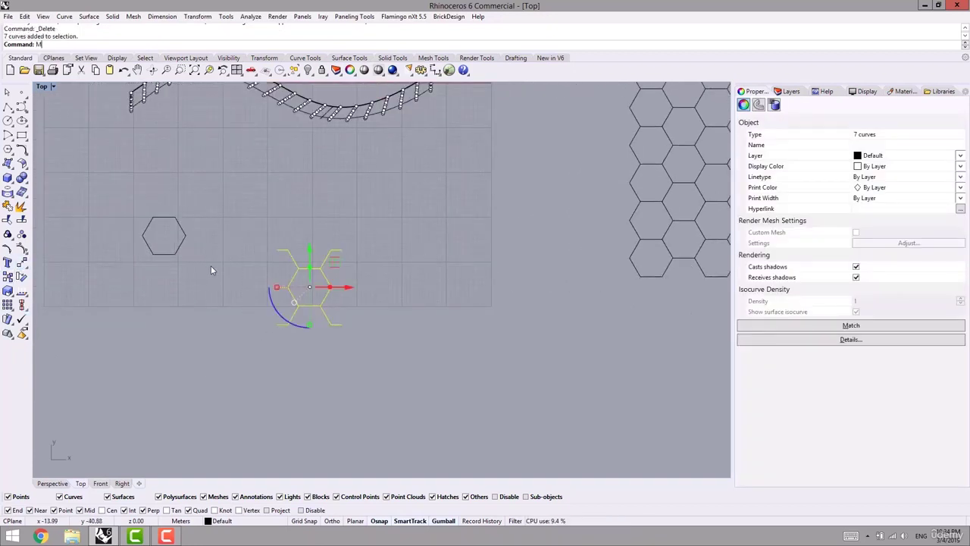
pyautogui.write('rror')
pyautogui.press('Return')
pyautogui.click(341, 325)
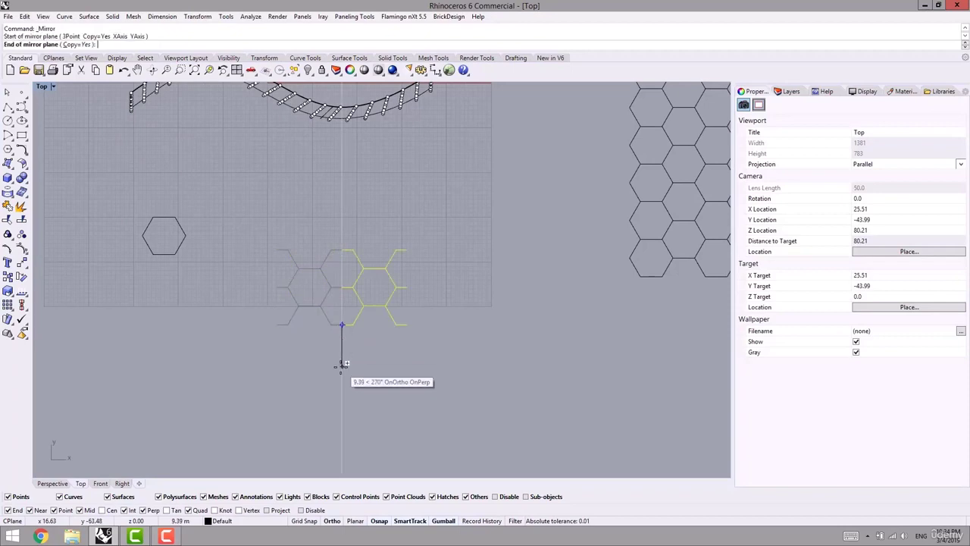
pyautogui.keyDown('shift'); pyautogui.click(342, 367); pyautogui.keyUp('shift')
# - Mirror the pair of tiles about a horizontal axis along its bottom edge to test how it repeats downward
pyautogui.moveTo(453, 357); pyautogui.dragTo(226, 233)
pyautogui.write('mi')
pyautogui.press('Return')
pyautogui.click(278, 325)
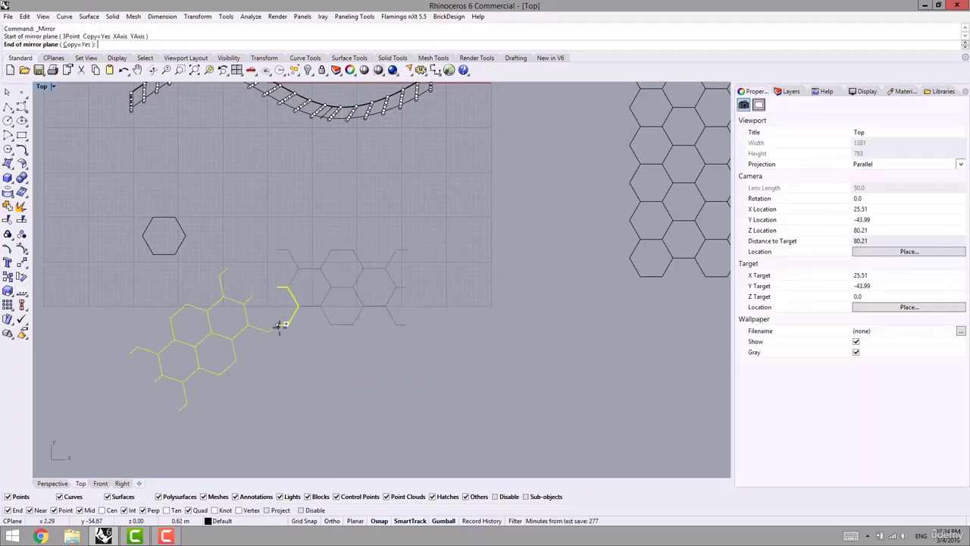
pyautogui.keyDown('shift'); pyautogui.click(472, 339); pyautogui.keyUp('shift')
pyautogui.moveTo(455, 333); pyautogui.dragTo(481, 368, button='right')
pyautogui.click(458, 267)
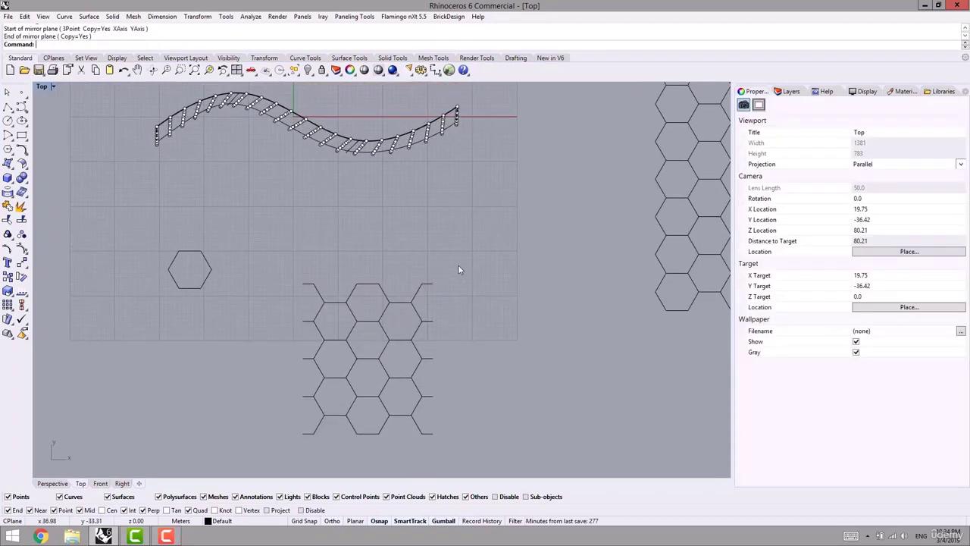
# - Mirror the four-tile block about a horizontal axis along its top edge to test the upward repetition
pyautogui.moveTo(270, 375); pyautogui.dragTo(258, 452)
pyautogui.write('mi')
pyautogui.press('Return')
pyautogui.click(433, 283)
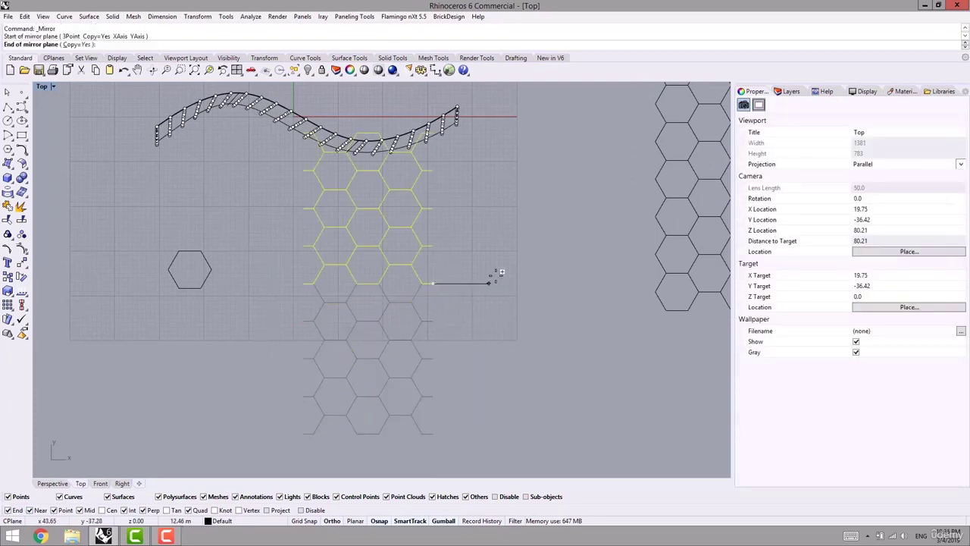
pyautogui.keyDown('shift'); pyautogui.click(507, 278); pyautogui.keyUp('shift')
# - Undo the test mirrors back to the single trimmed tile
pyautogui.hotkey('ctrl', 'z')
pyautogui.hotkey('ctrl', 'z')
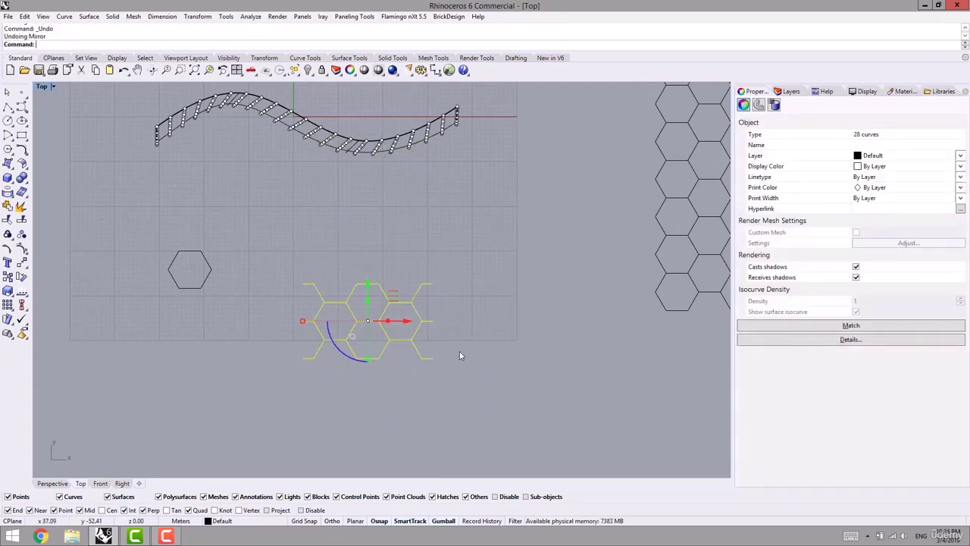
pyautogui.click(403, 322)
pyautogui.moveTo(361, 315); pyautogui.dragTo(359, 362, button='right')
pyautogui.scroll(-2, 372, 294)
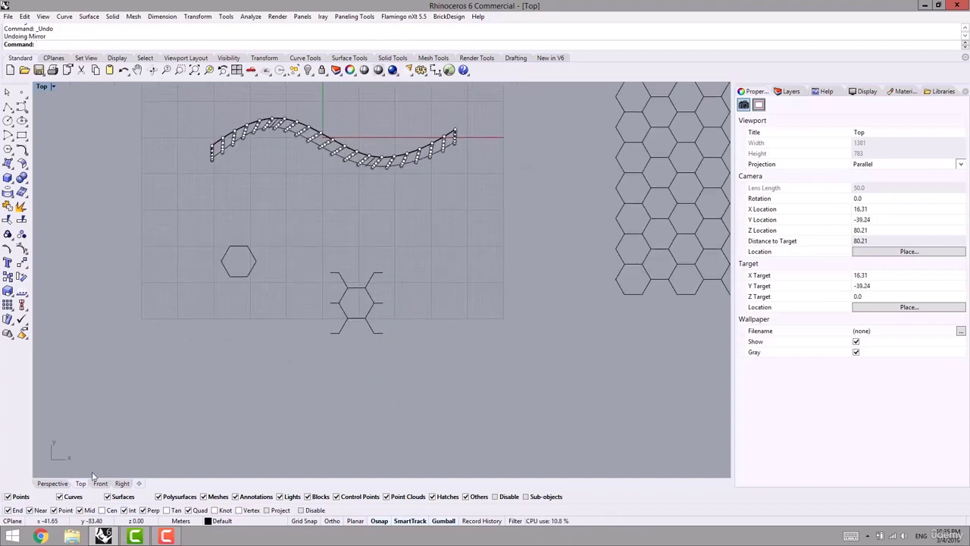
# - Start custom 2D paneling in the perspective view, using the wall's point grid and the curved wall as base surface
pyautogui.click(52, 483)
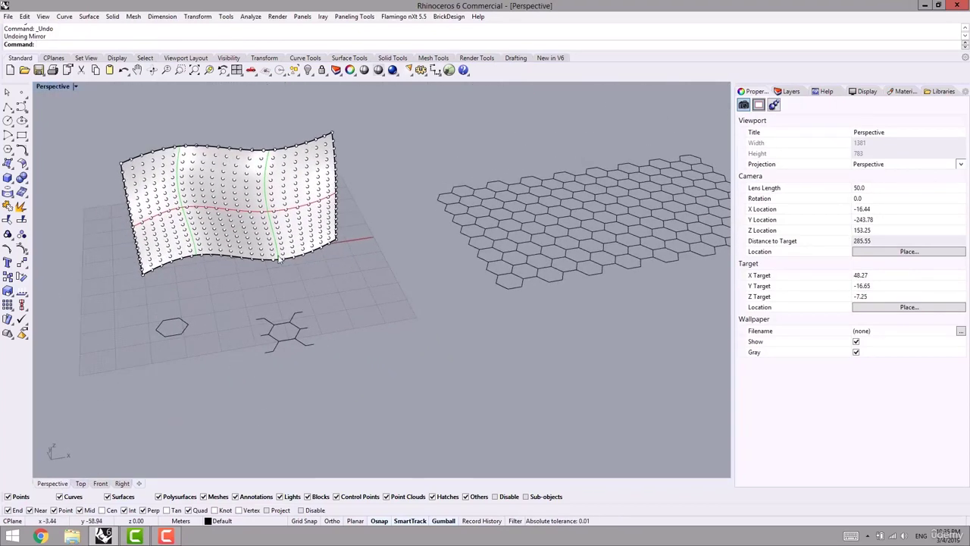
pyautogui.click(354, 16)
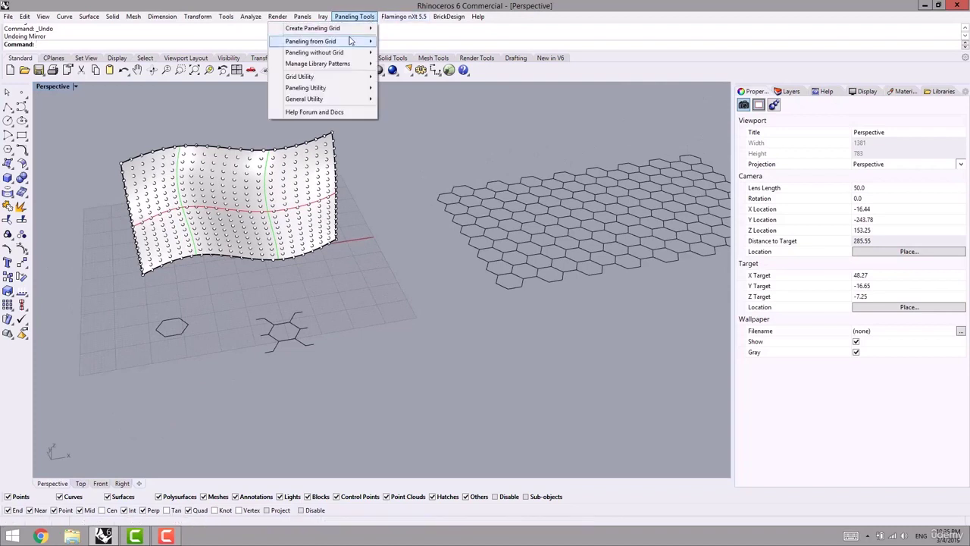
pyautogui.moveTo(341, 43)
pyautogui.click(205, 52)
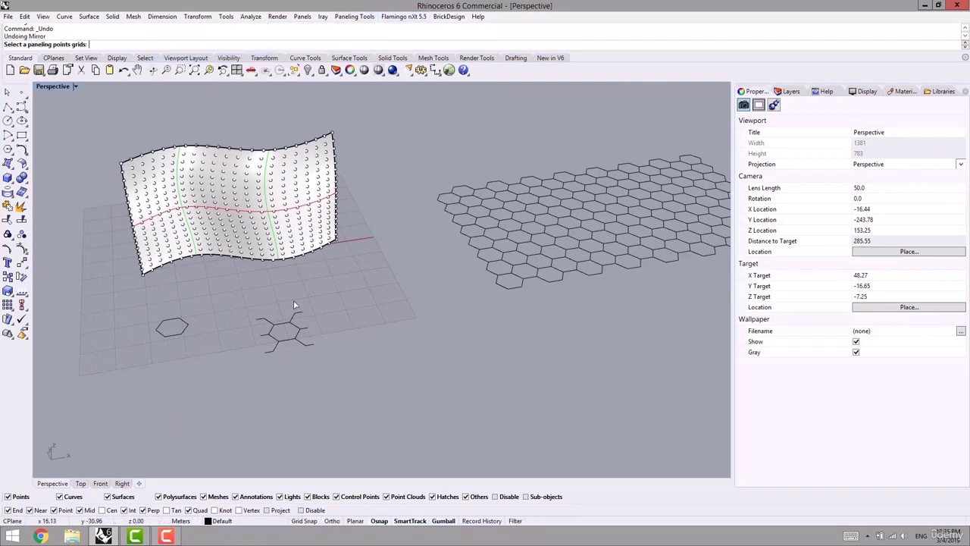
pyautogui.click(266, 227)
pyautogui.press('Return')
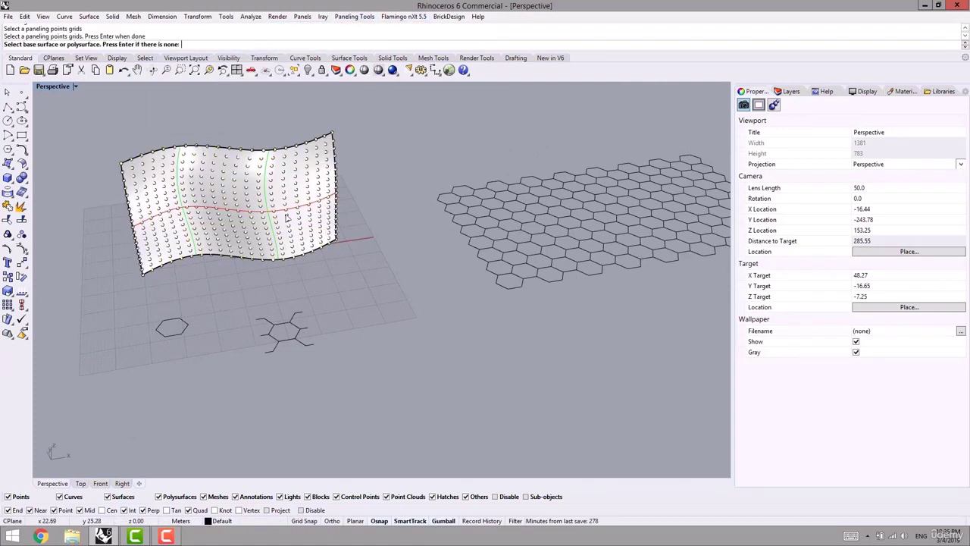
pyautogui.click(288, 217)
# - Use the trimmed hexagon tile as the custom pattern and generate the paneling with a shift of 1 in u and v, without pulling curves
pyautogui.moveTo(326, 314); pyautogui.dragTo(302, 342, button='right')
pyautogui.moveTo(309, 300); pyautogui.dragTo(240, 385)
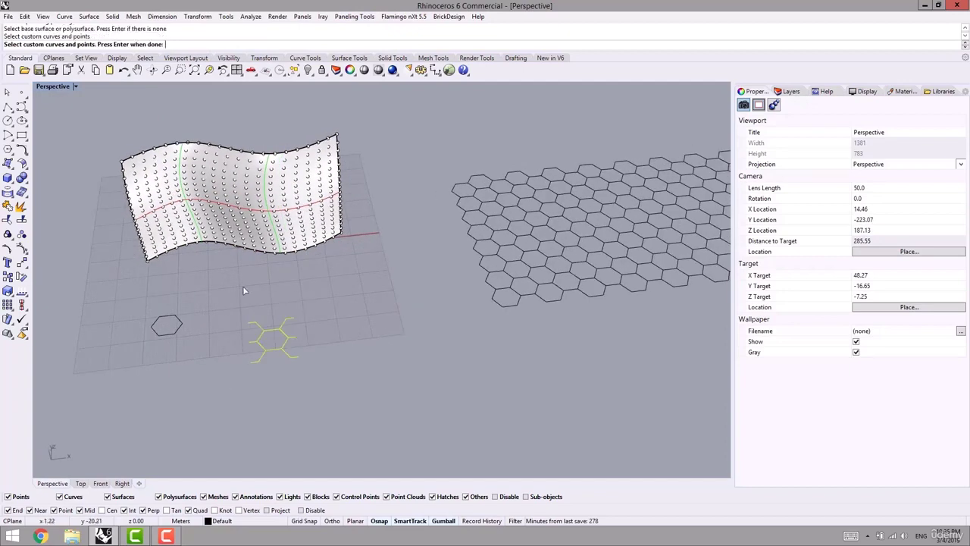
pyautogui.press('Return')
pyautogui.scroll(5, 227, 303)
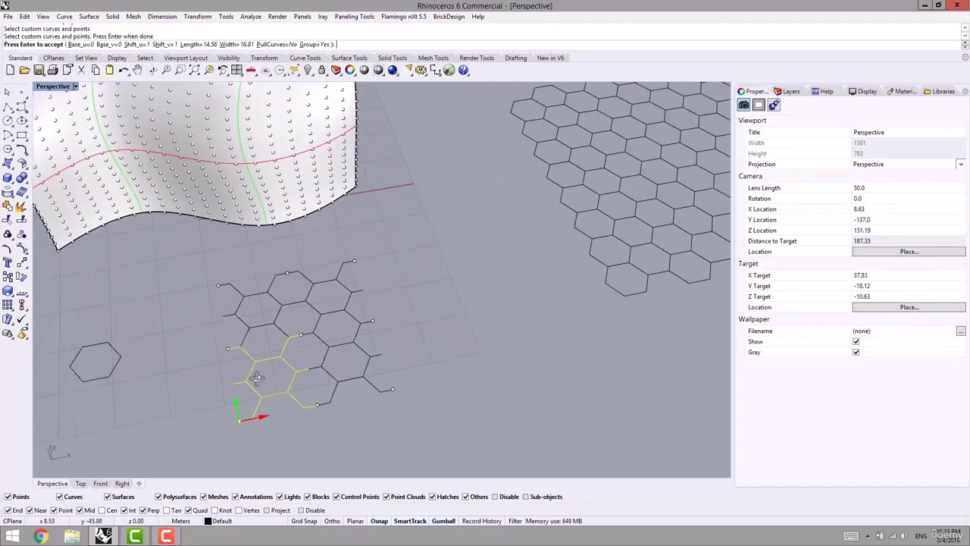
pyautogui.moveTo(257, 377); pyautogui.dragTo(238, 351, button='right')
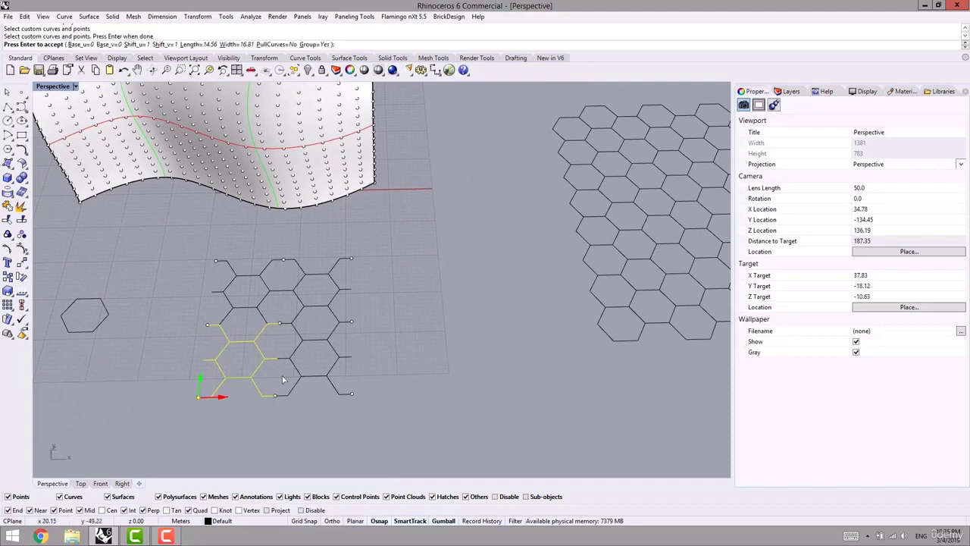
pyautogui.moveTo(280, 293); pyautogui.dragTo(170, 258, button='right')
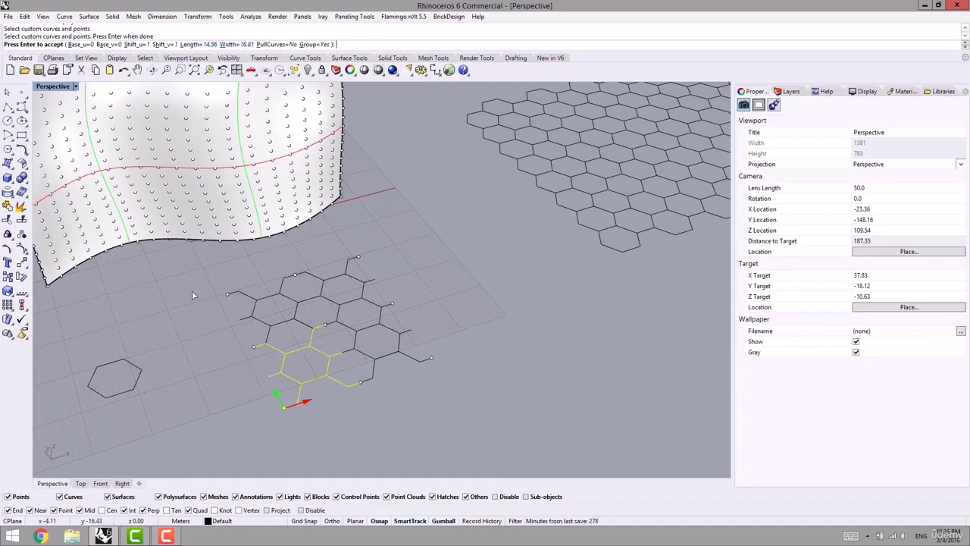
pyautogui.press('Return')
# - Examine the hexagon paneling on the curved wall up close to check how the tiles connect
pyautogui.keyDown('shift'); pyautogui.moveTo(227, 322); pyautogui.dragTo(345, 398, button='right'); pyautogui.keyUp('shift')
pyautogui.moveTo(345, 398); pyautogui.dragTo(281, 321, button='right')
pyautogui.moveTo(280, 321)
pyautogui.keyDown('shift'); pyautogui.mouseDown(button='right')
pyautogui.moveTo(297, 351)
pyautogui.moveTo(274, 333)
pyautogui.moveTo(160, 324)
pyautogui.moveTo(298, 328)
pyautogui.mouseUp(button='right'); pyautogui.keyUp('shift')
pyautogui.scroll(4, 296, 354)
pyautogui.scroll(4, 276, 325)
pyautogui.keyDown('shift'); pyautogui.moveTo(248, 278); pyautogui.dragTo(220, 314, button='right'); pyautogui.keyUp('shift')
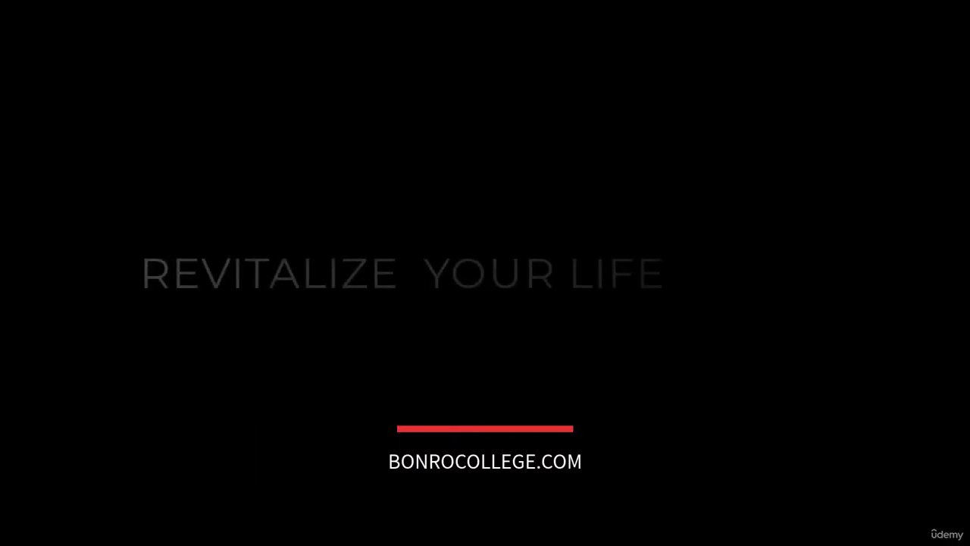